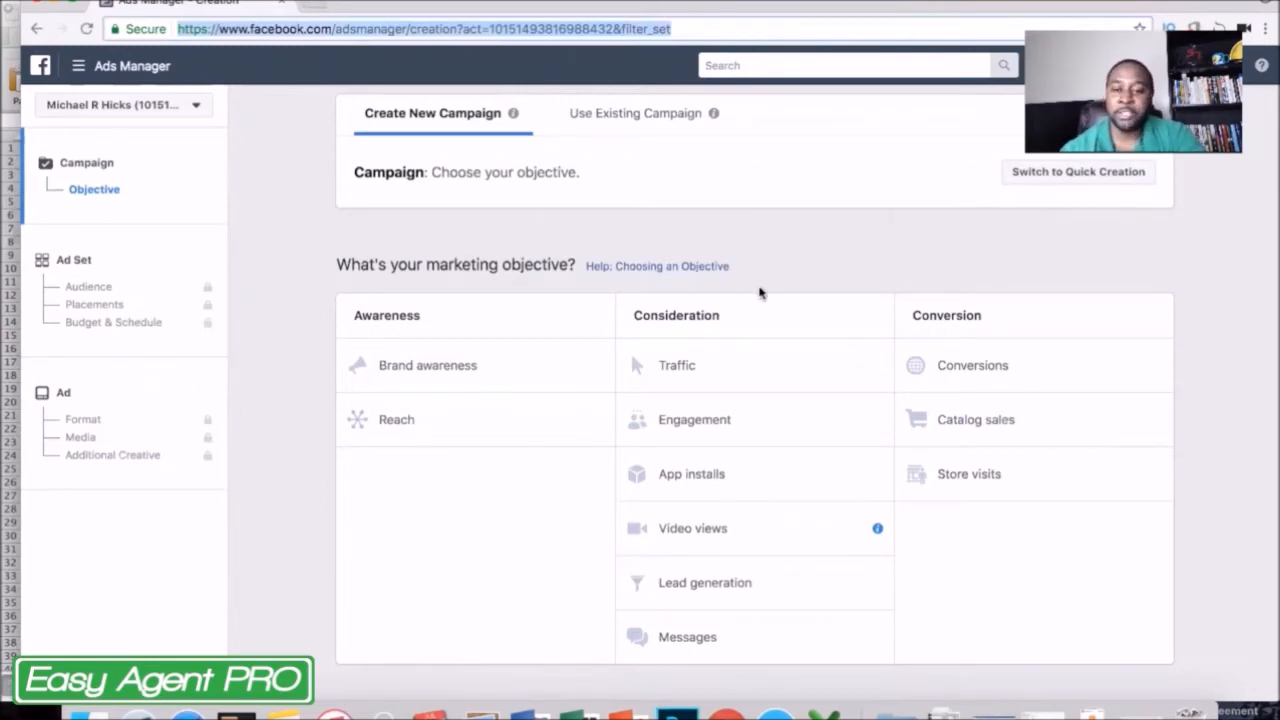
Choose Traffic as the new campaign's marketing objective and continue to the ad set.
left_click(688, 366)
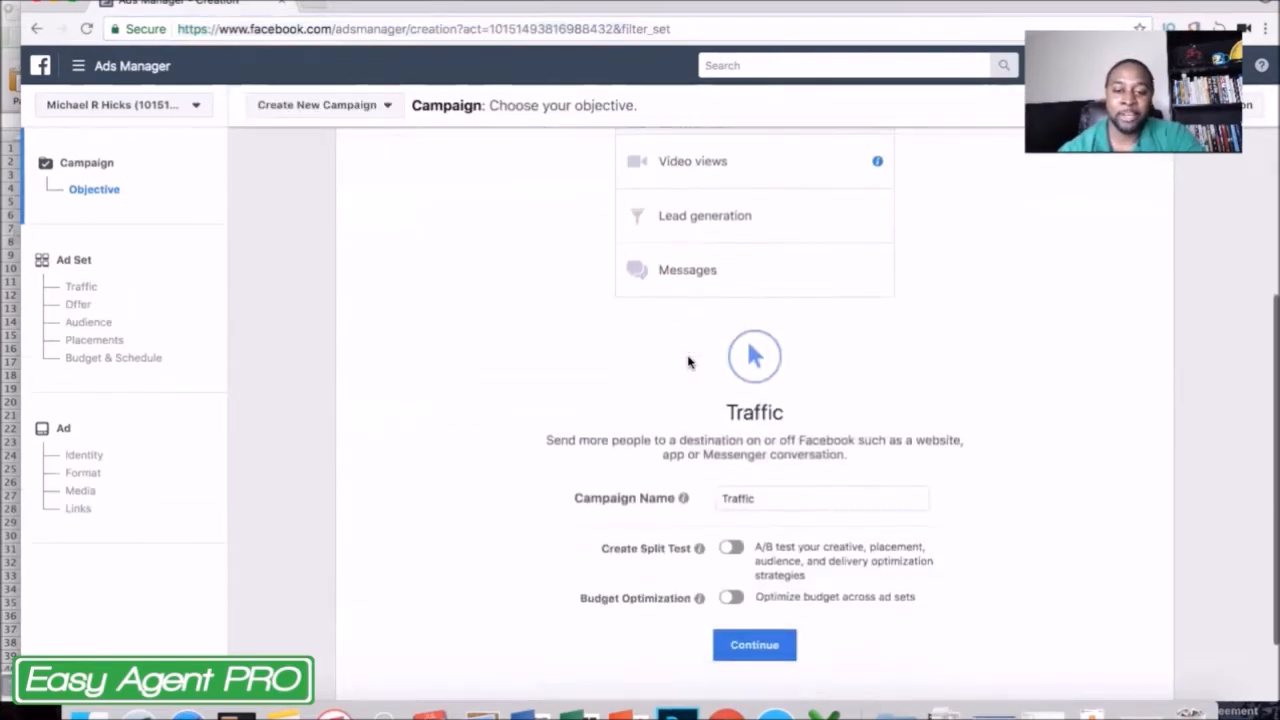
left_click(767, 618)
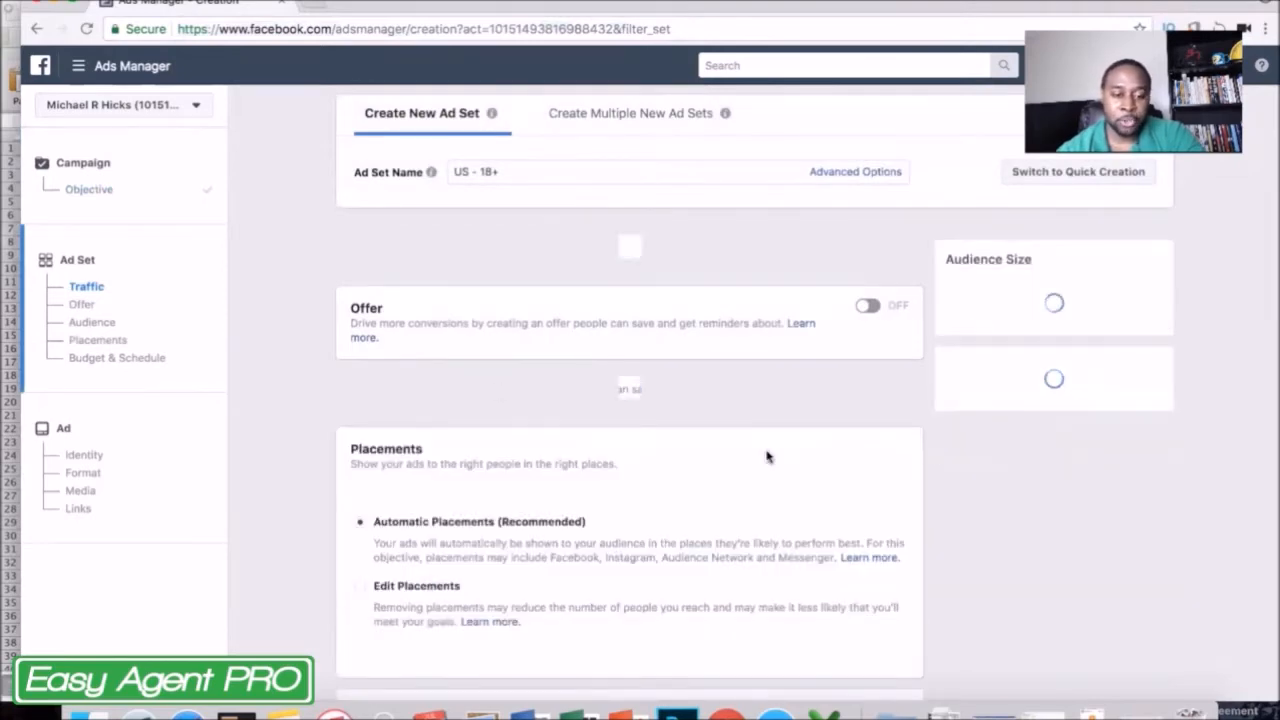
Add Homeowners from Demographics > Home > Home Ownership to the ad set audience's detailed targeting.
scroll(768, 457, "down", 2)
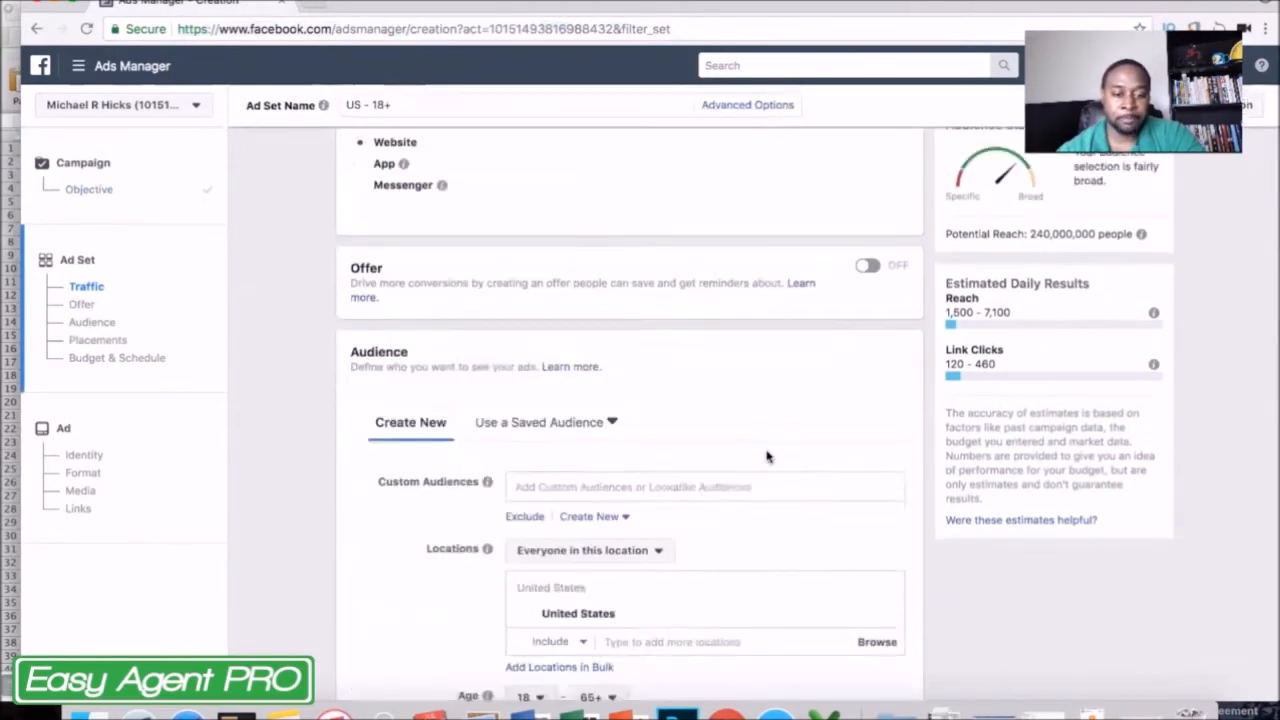
scroll(768, 457, "down", 5)
scroll(768, 457, "down", 1)
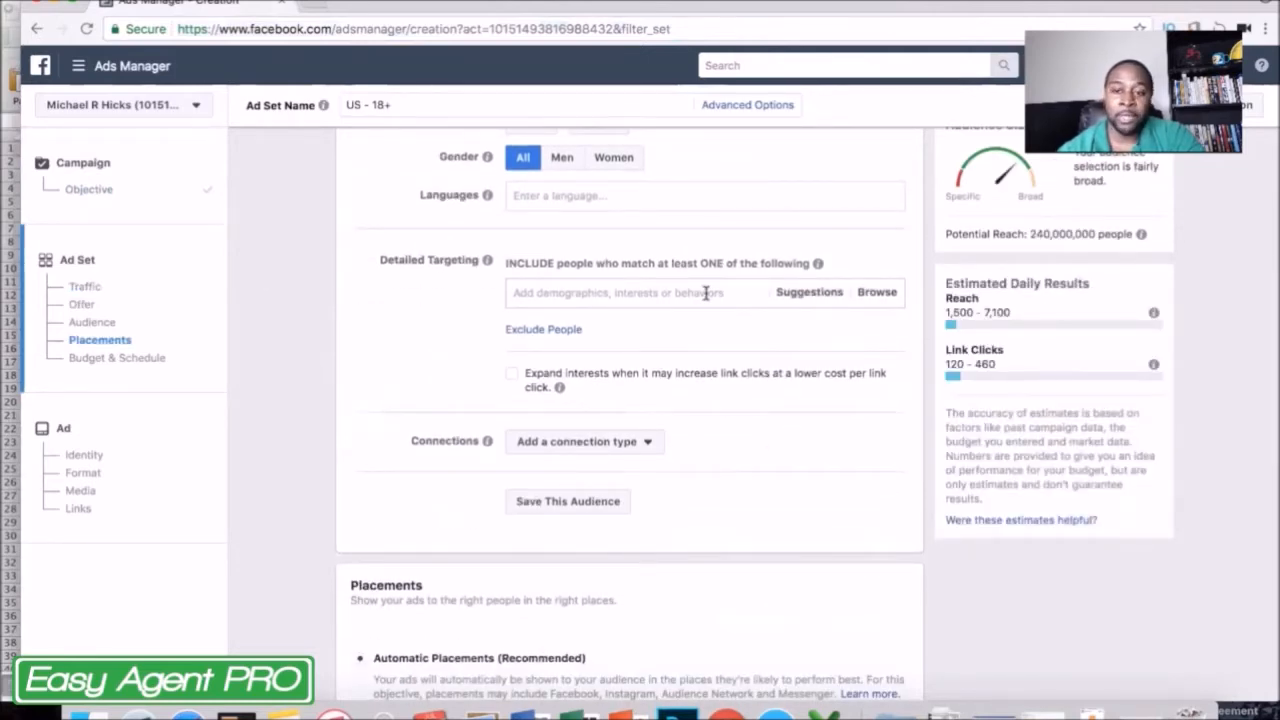
left_click(706, 292)
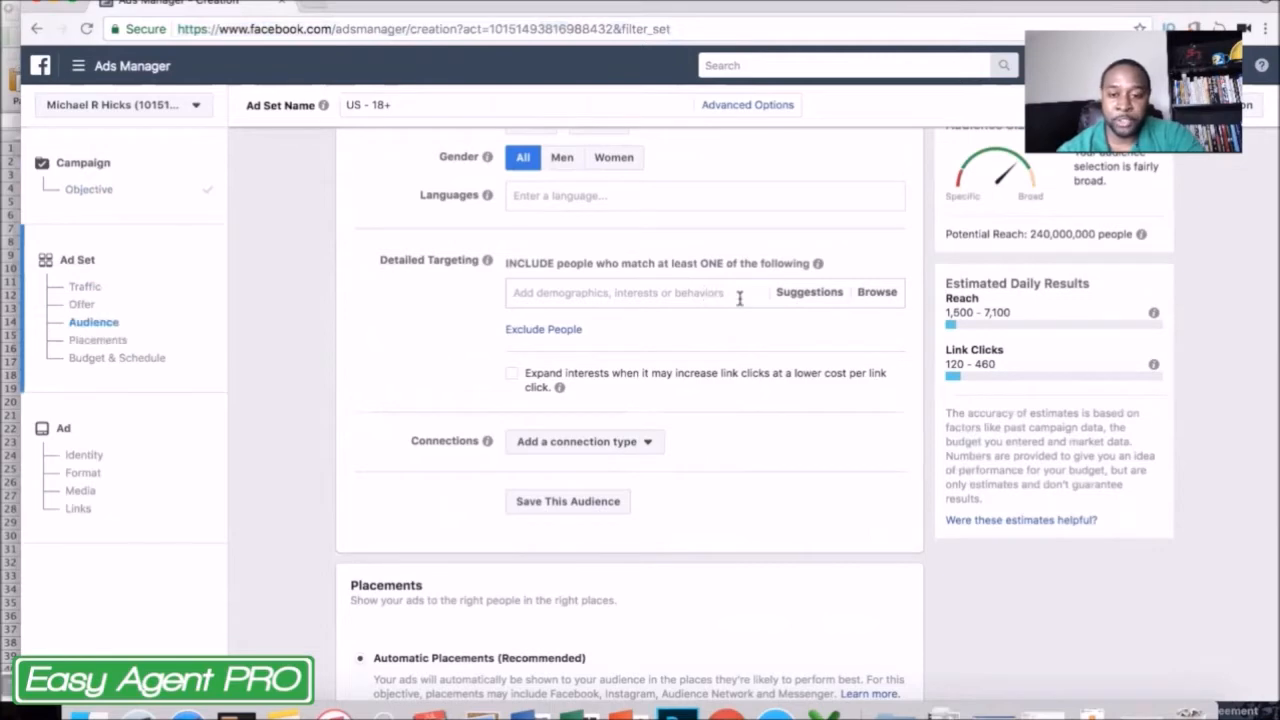
left_click(889, 295)
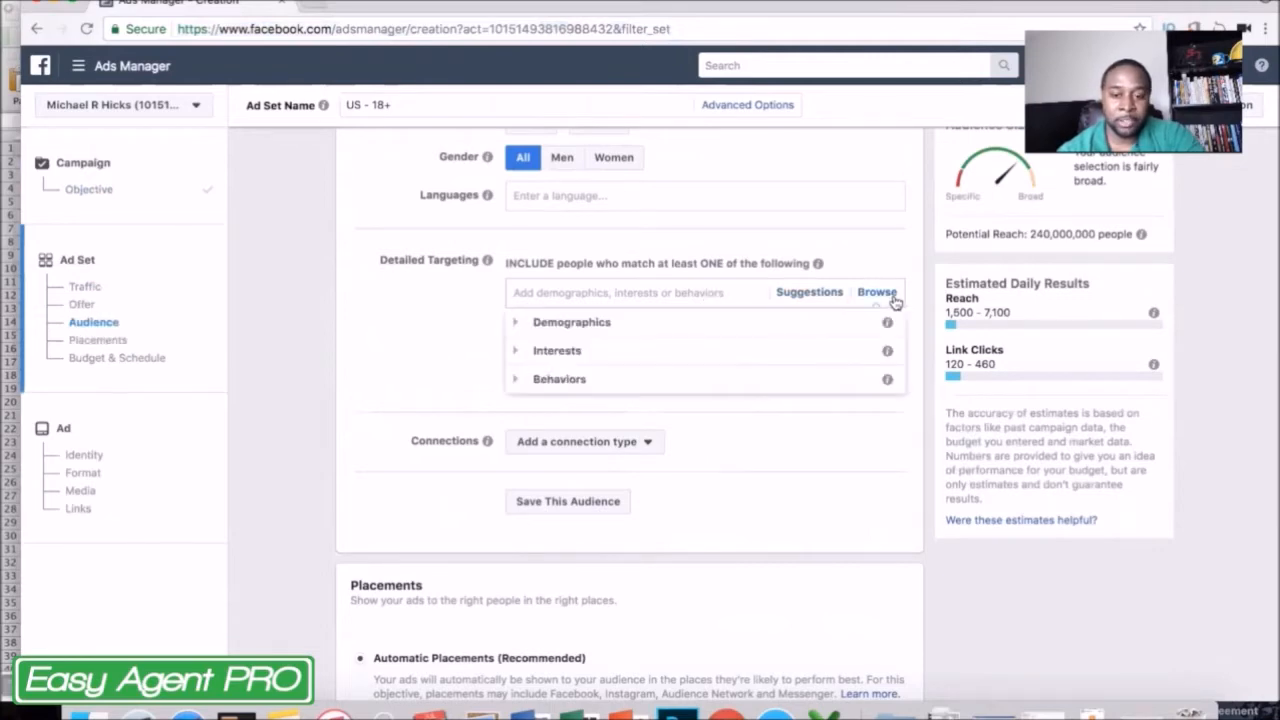
left_click(514, 322)
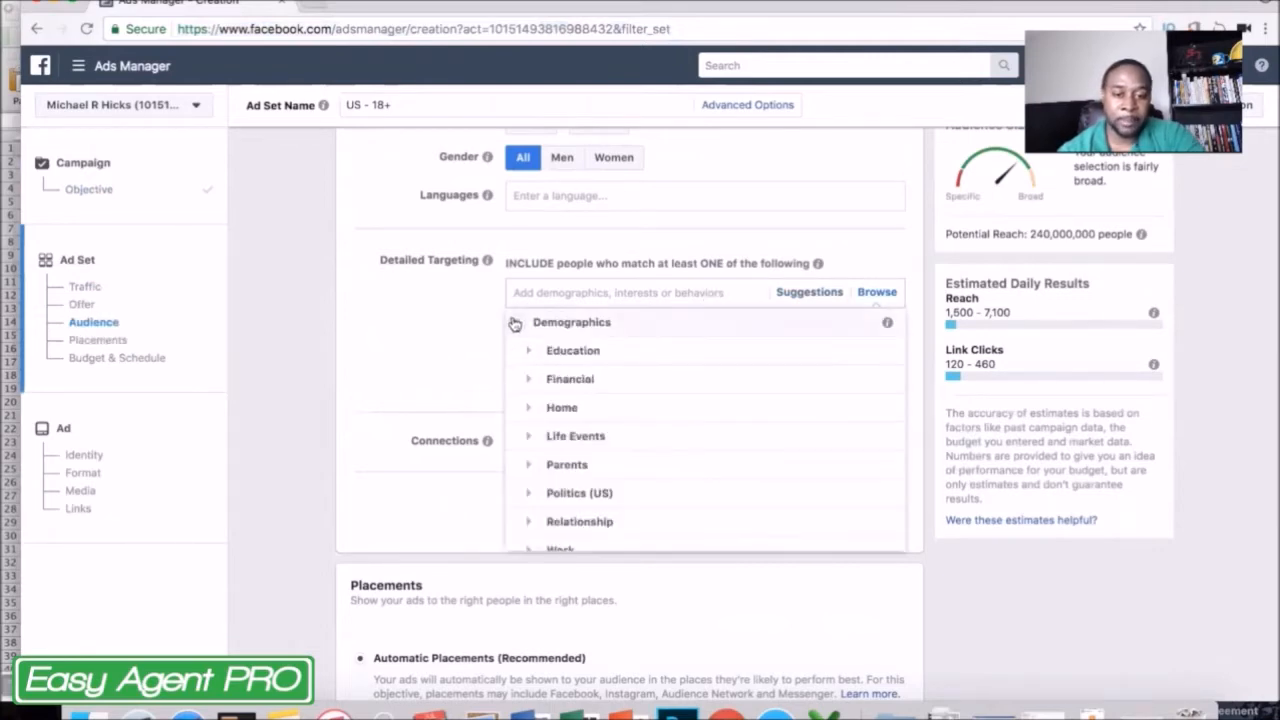
scroll(523, 413, "down", 1)
left_click(530, 393)
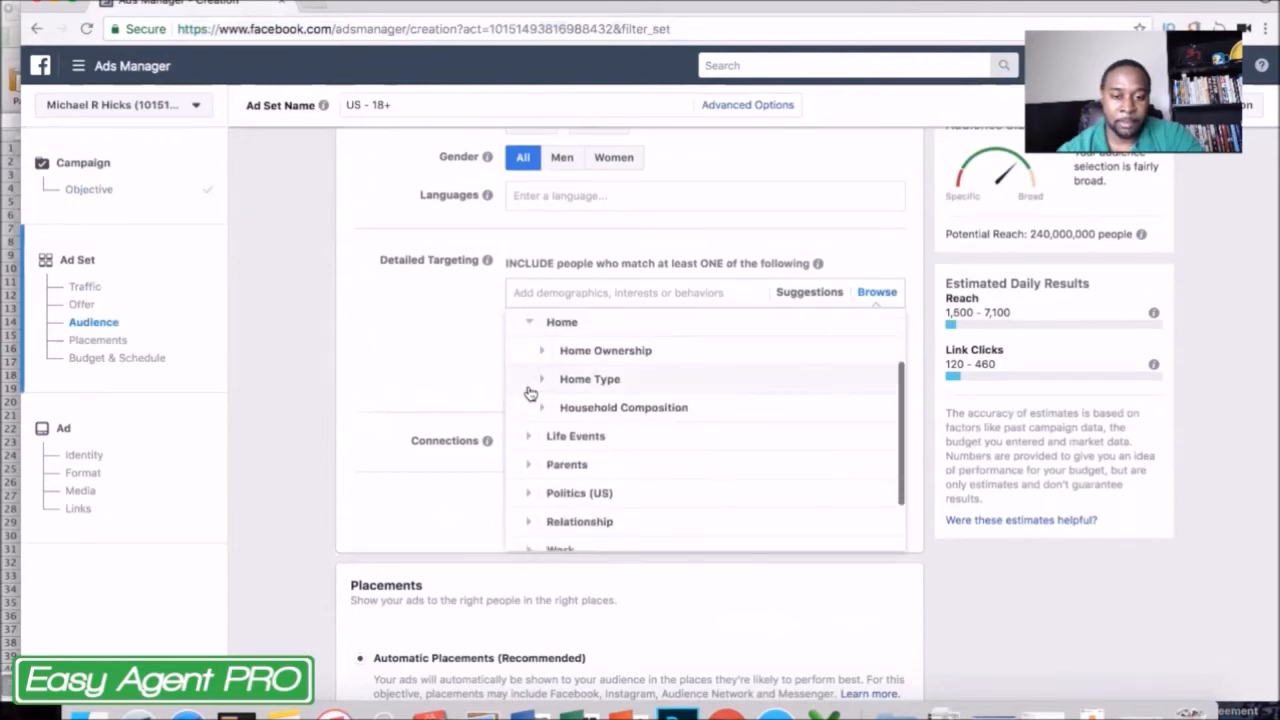
left_click(543, 351)
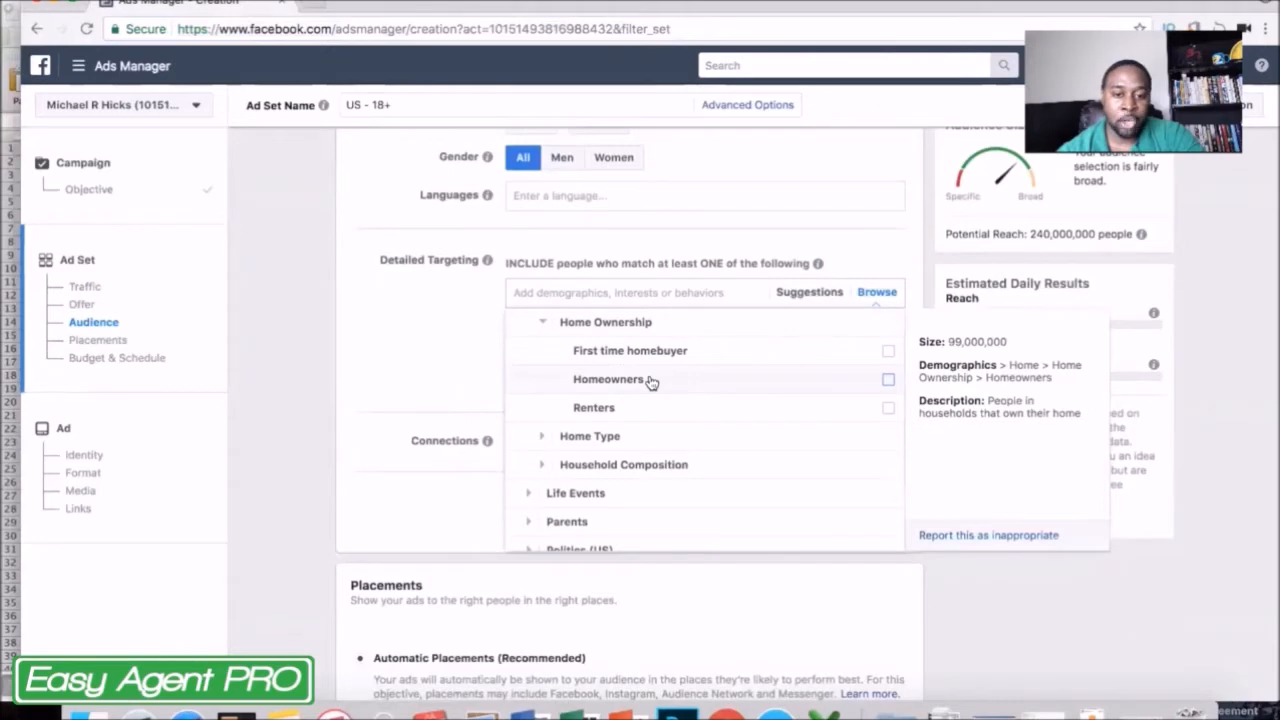
left_click(650, 380)
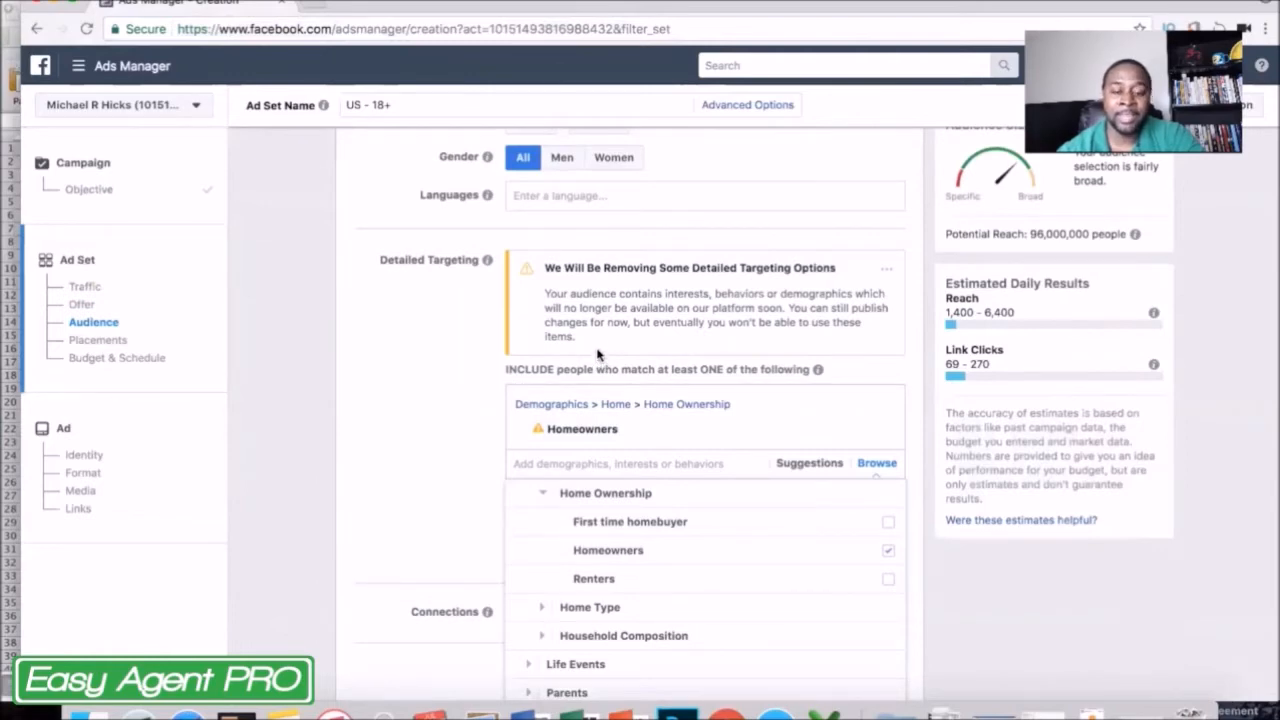
left_click(448, 398)
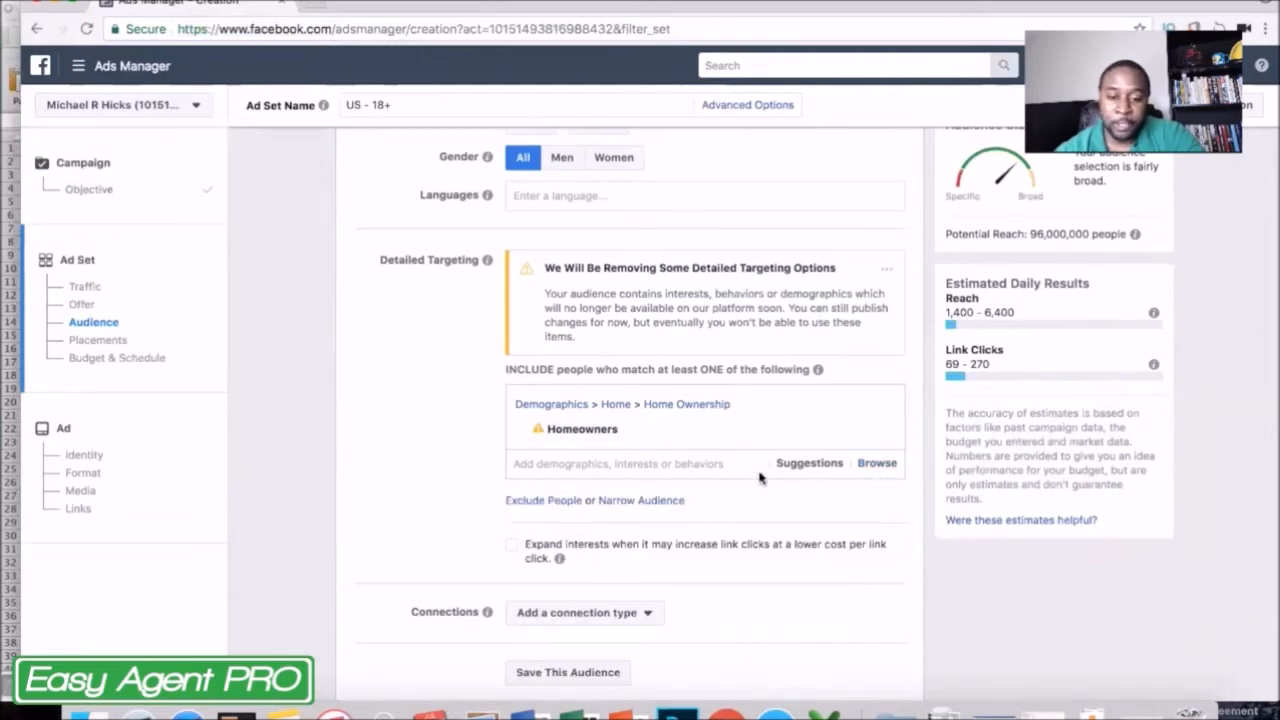
Add the suggested Zillow interest to the audience's detailed targeting.
left_click(820, 477)
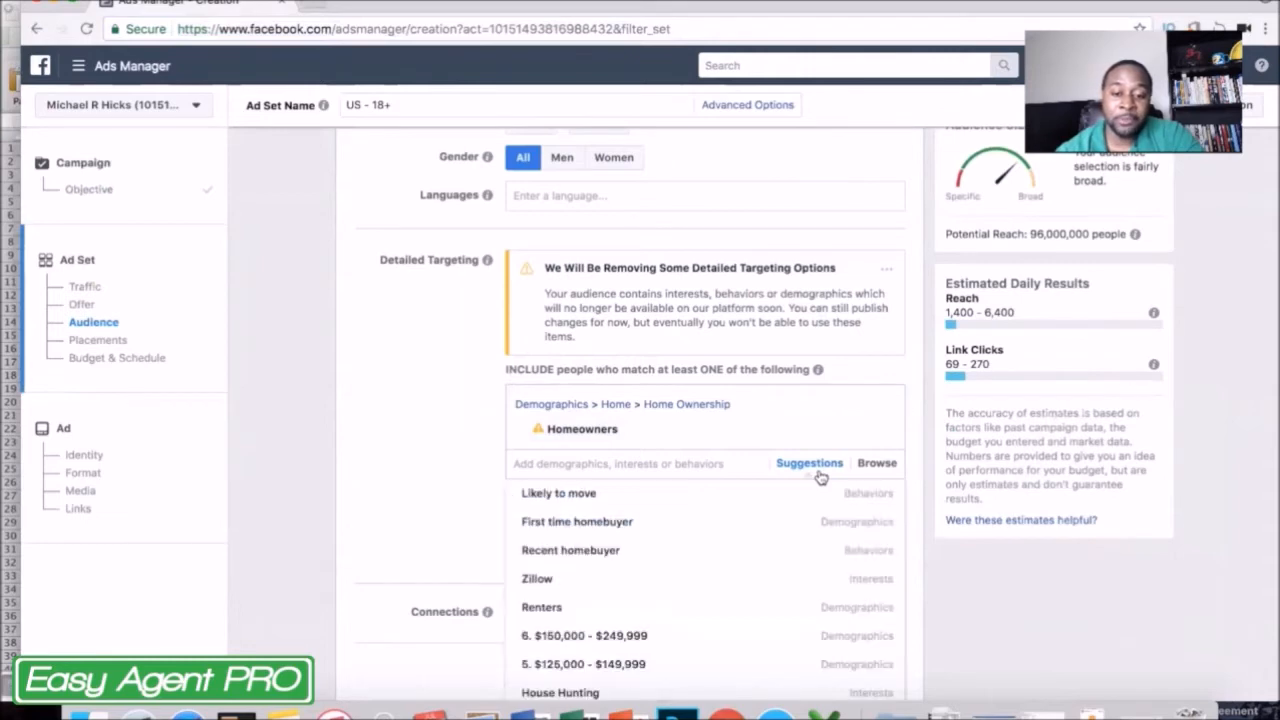
scroll(440, 431, "down", 3)
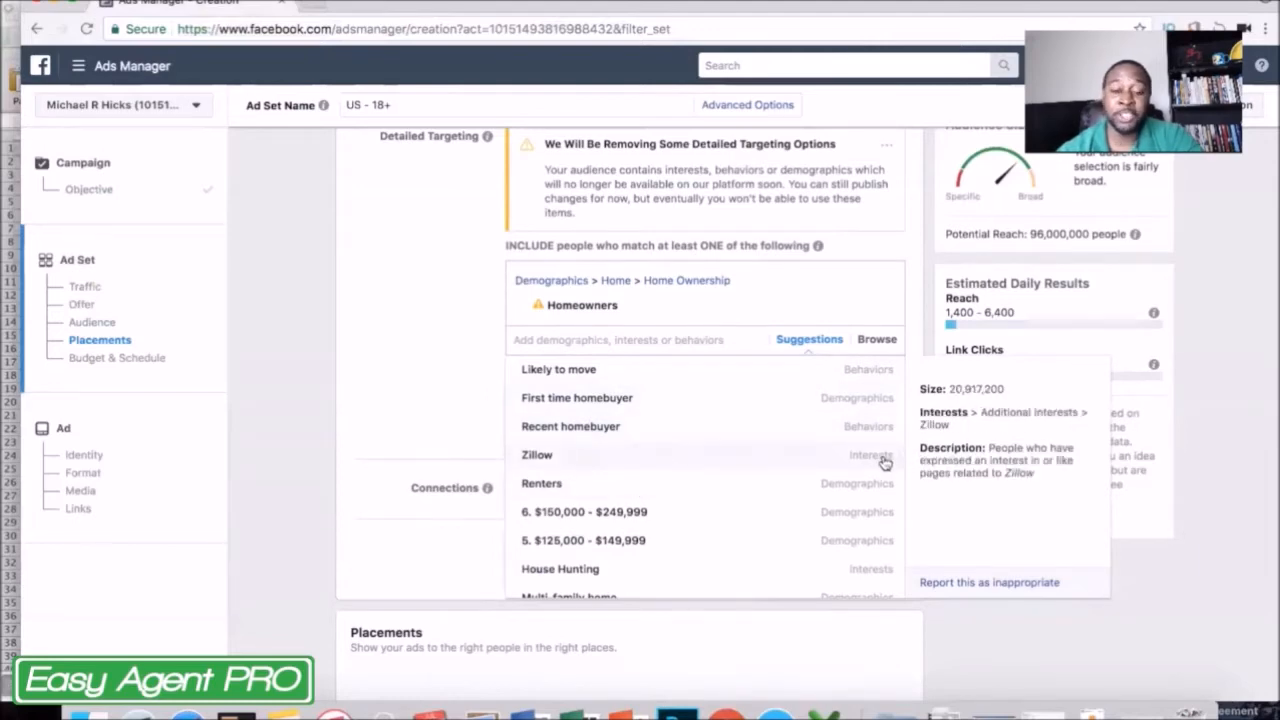
left_click(563, 466)
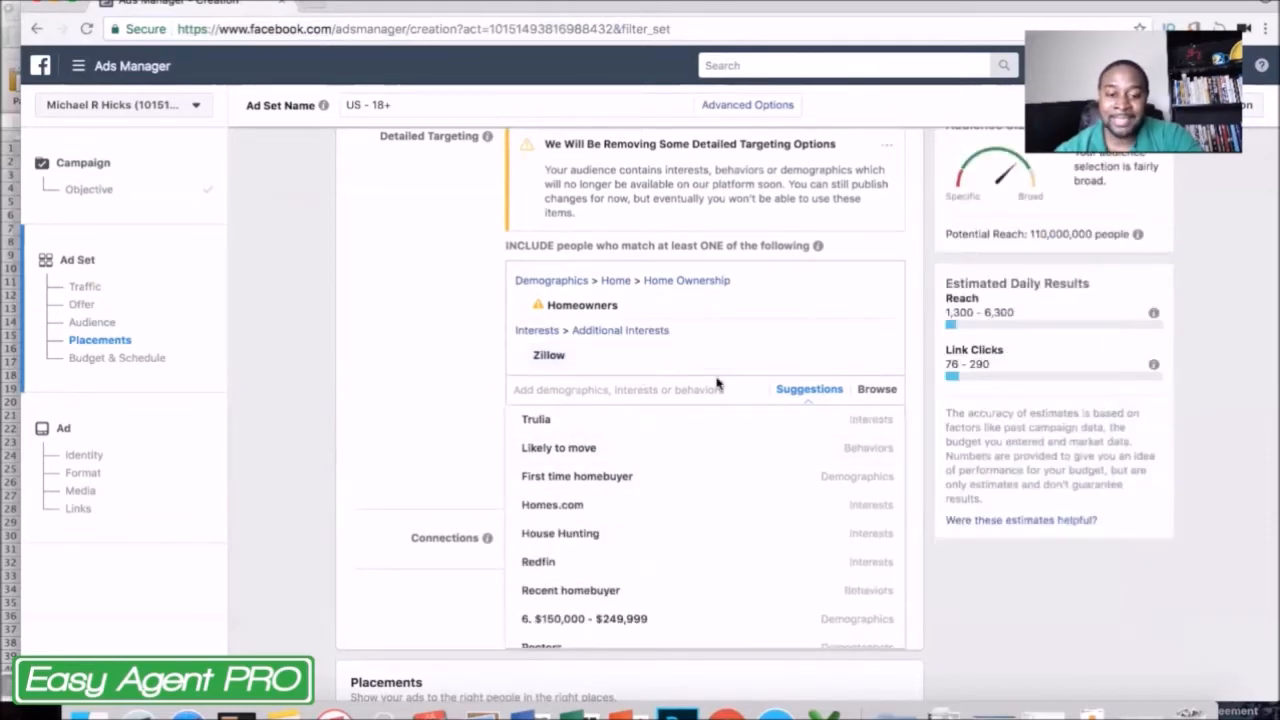
Look through the remaining detailed targeting suggestions for related interests, behaviors and demographics, and close the list.
scroll(717, 384, "down", 1)
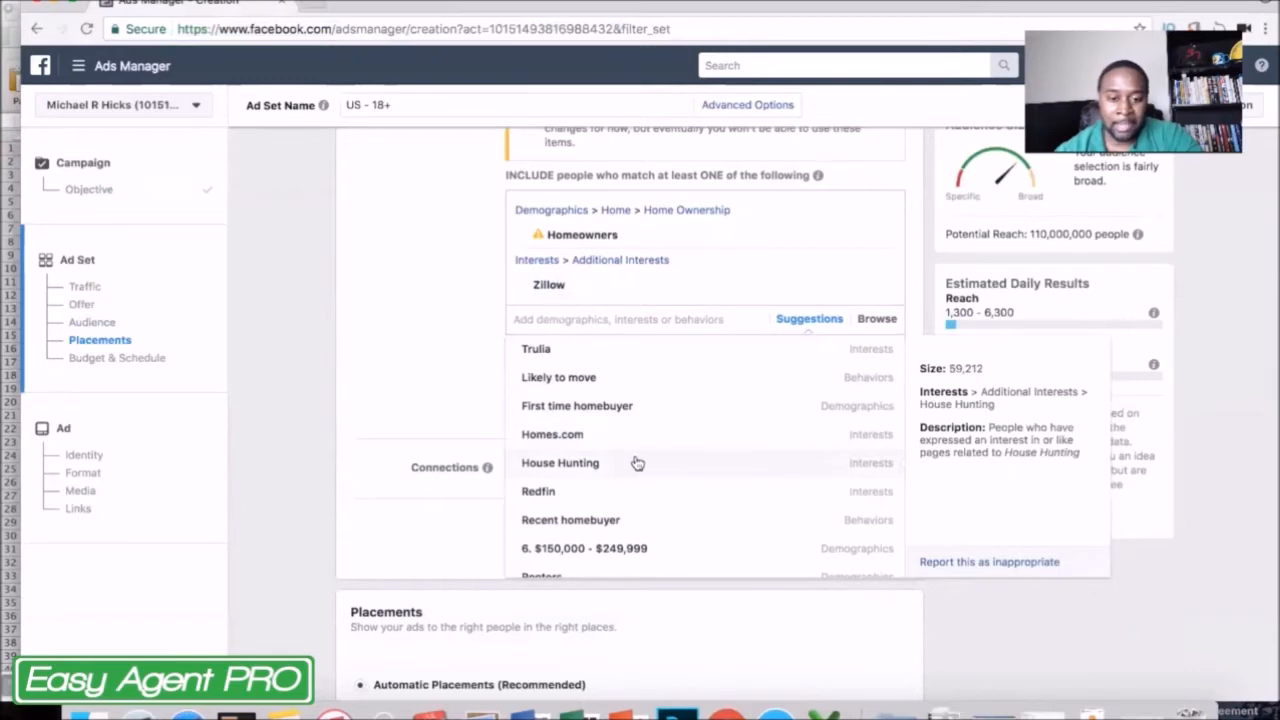
scroll(747, 467, "down", 2)
scroll(745, 466, "down", 3)
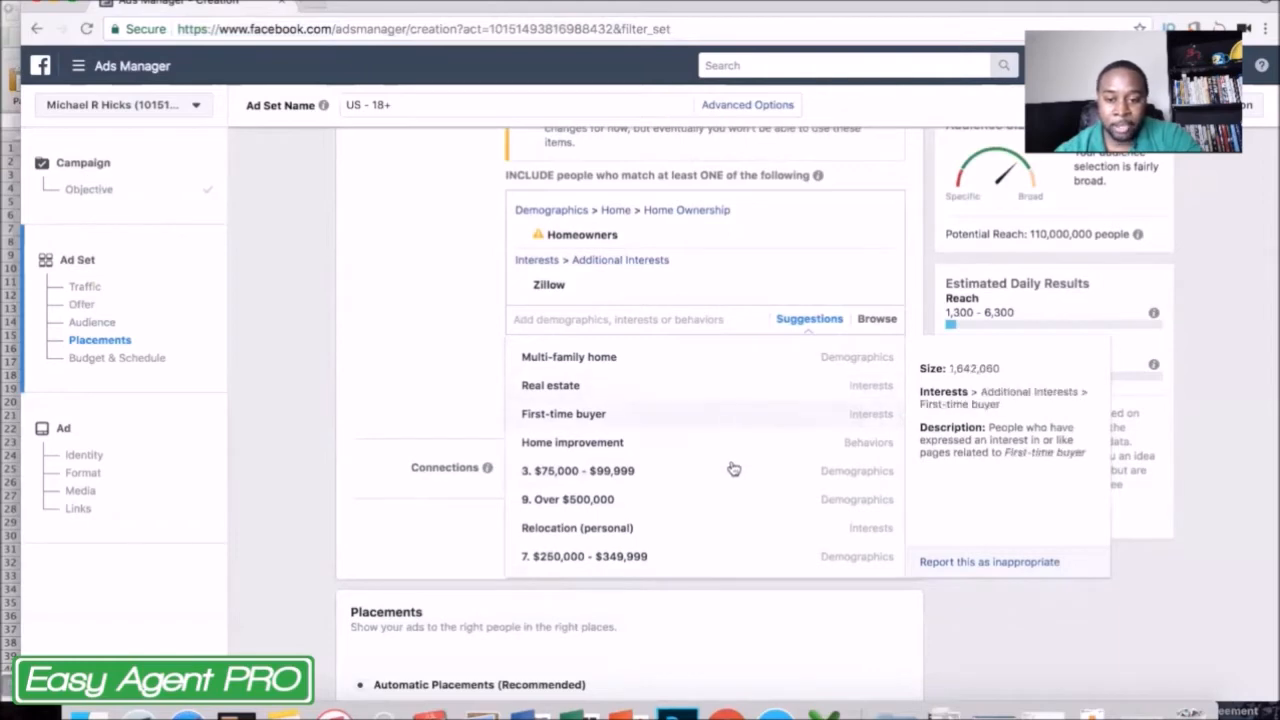
scroll(731, 466, "down", 1)
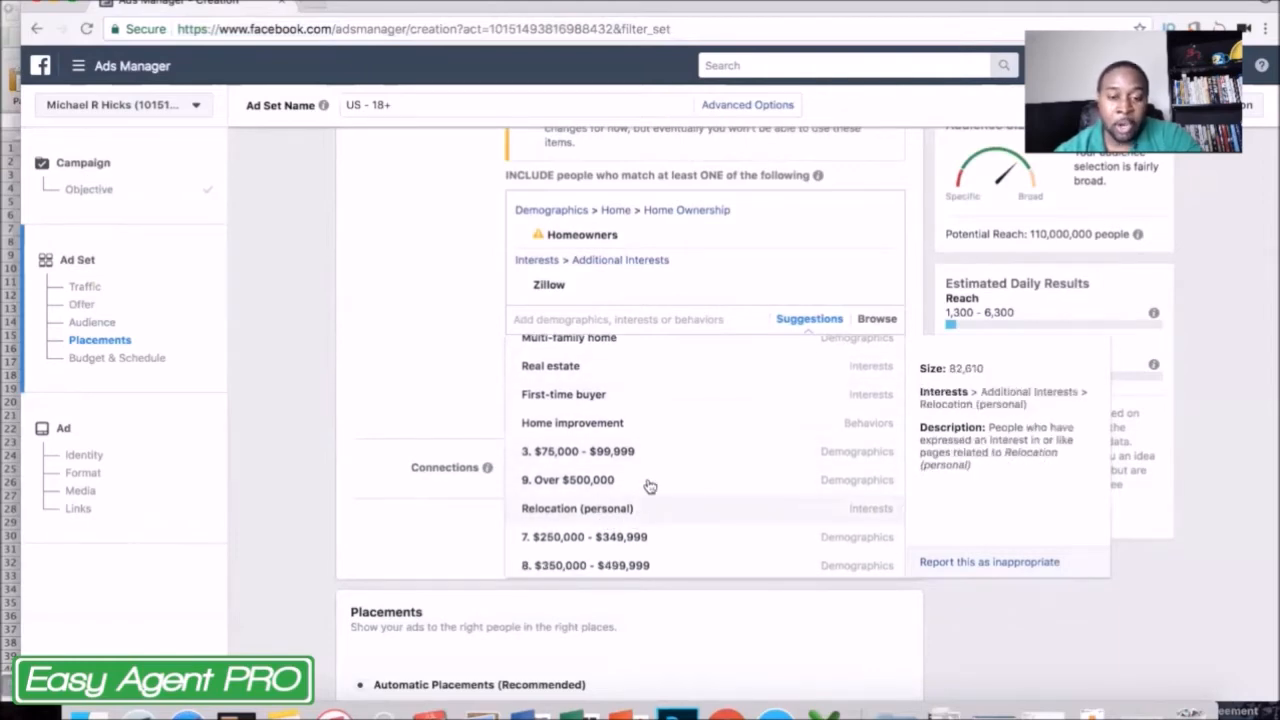
scroll(571, 551, "up", 5)
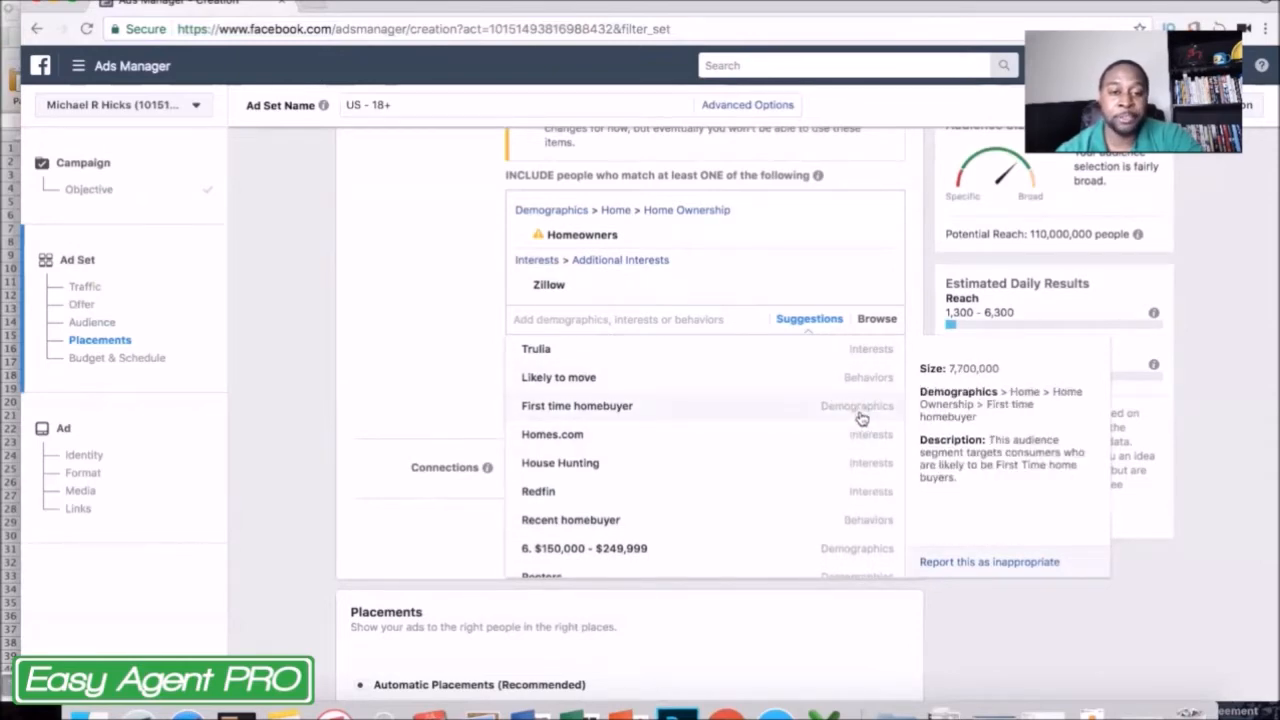
left_click(458, 292)
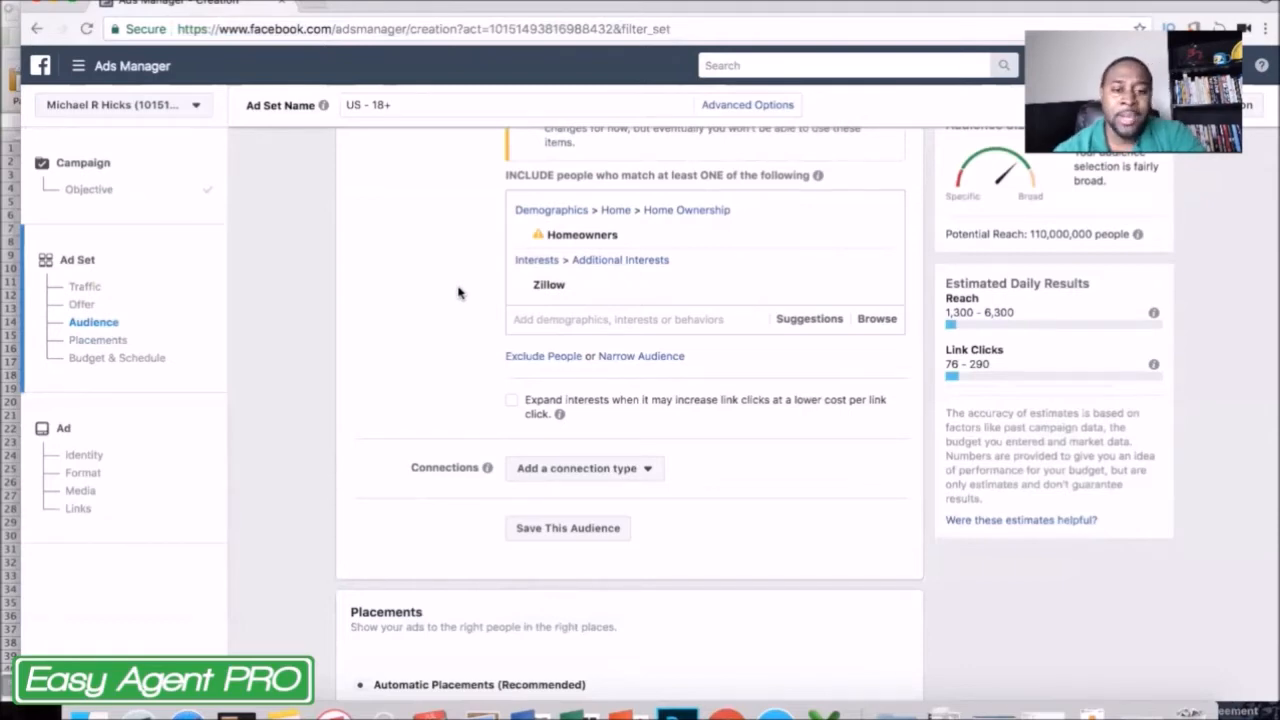
Switch to Audience Insights and start a new audience based on Everyone on Facebook.
left_click(77, 67)
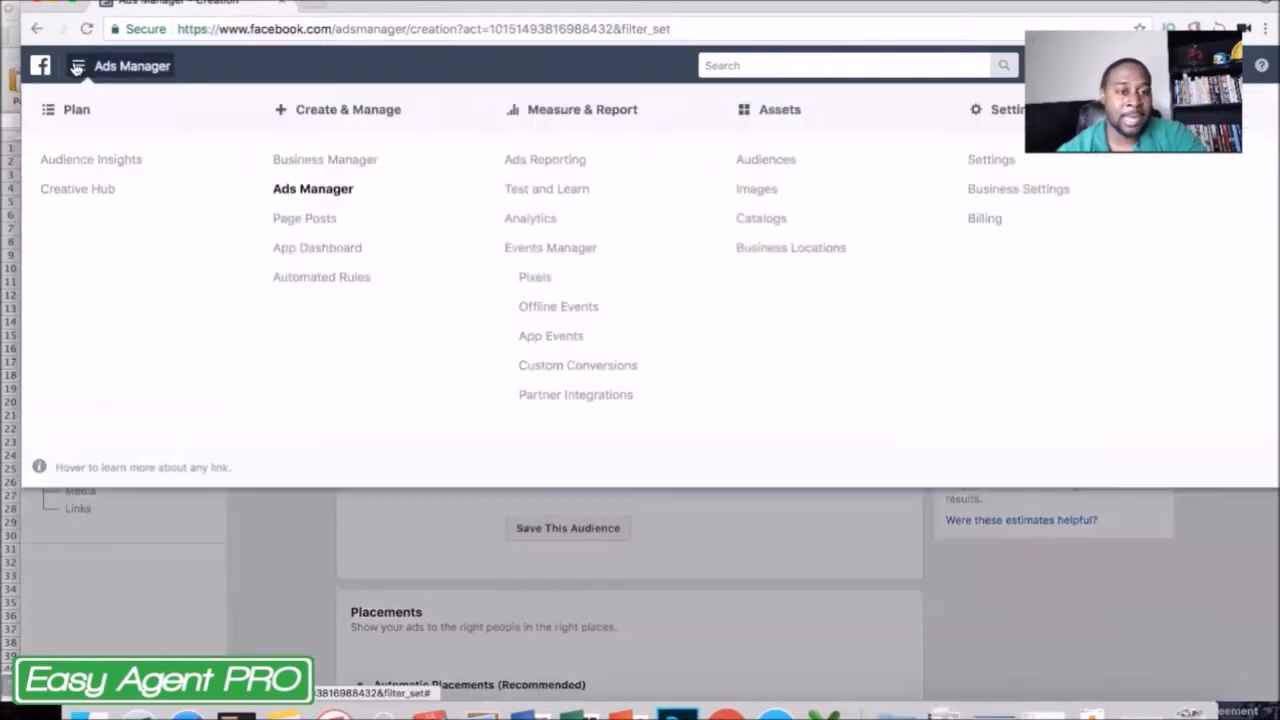
left_click(77, 164)
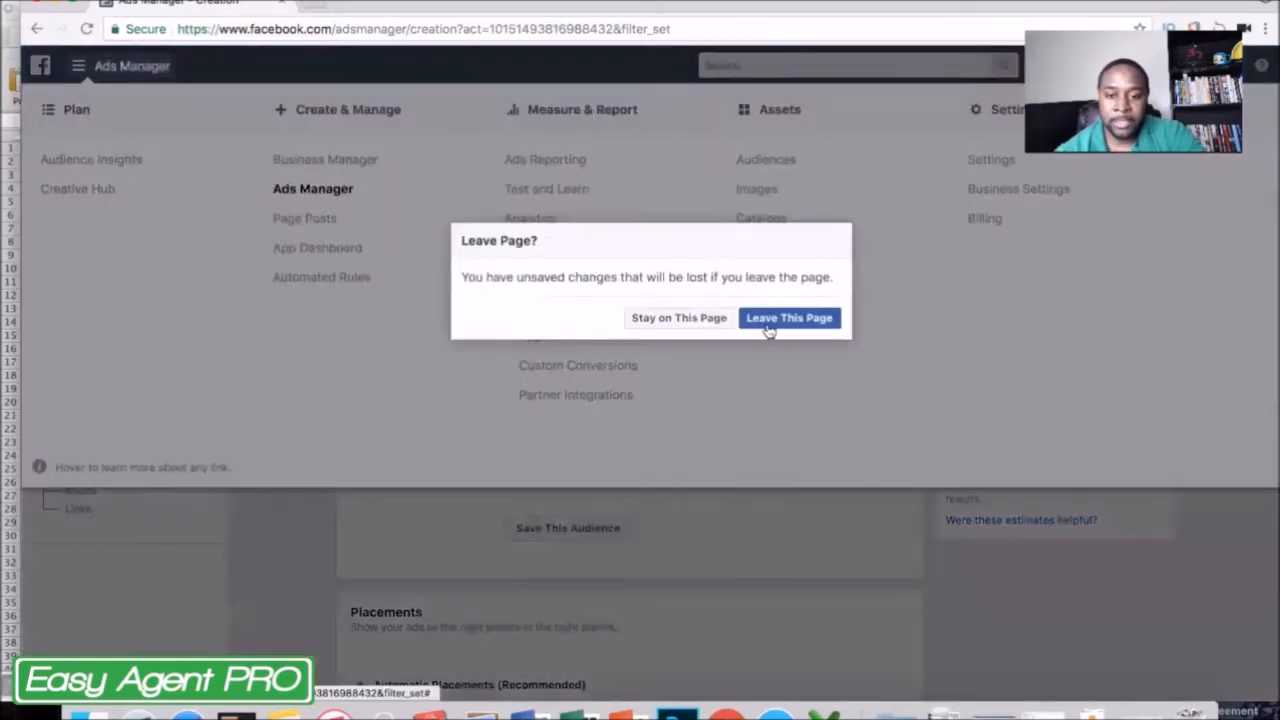
left_click(767, 326)
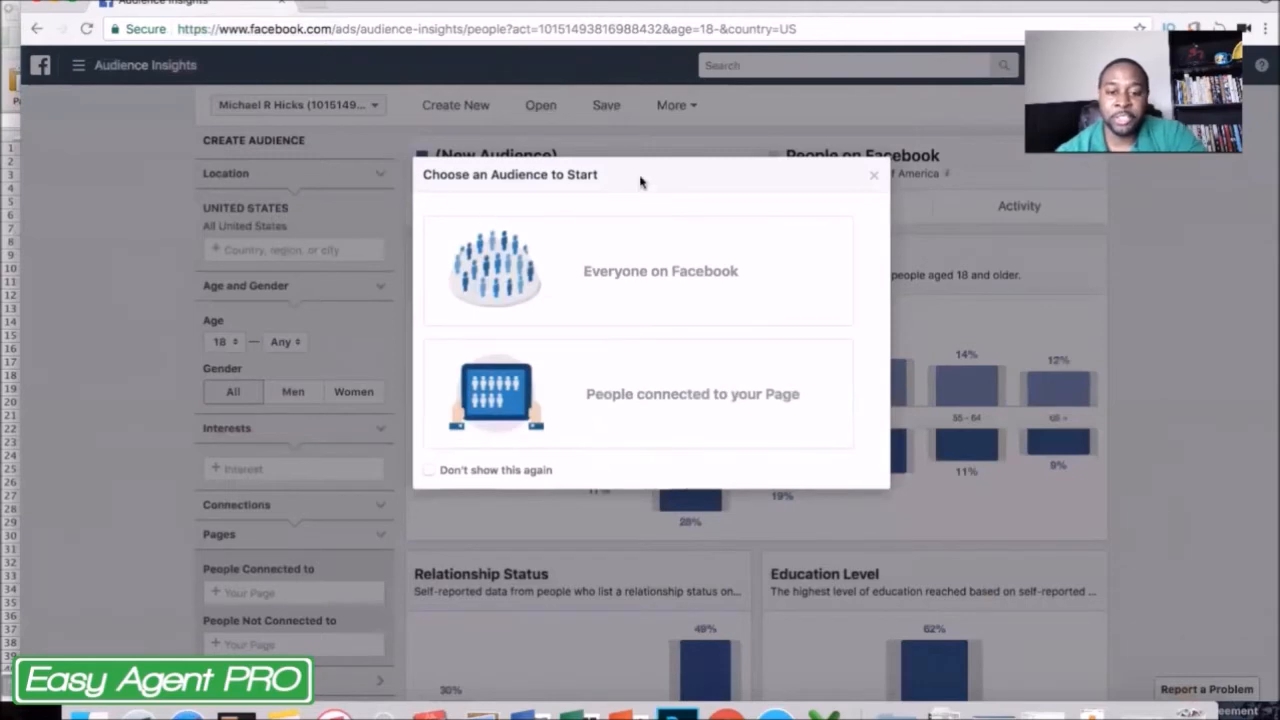
left_click(650, 276)
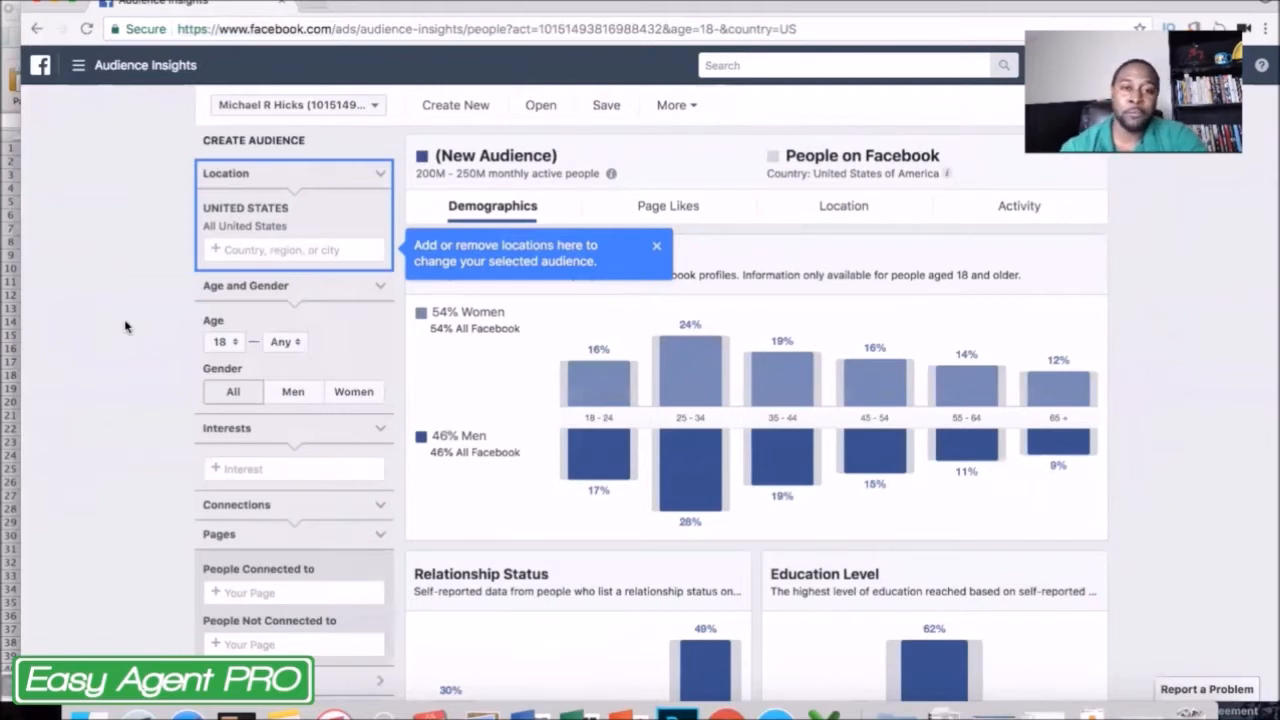
Add Zillow as an interest for the new audience in Audience Insights.
scroll(124, 324, "down", 5)
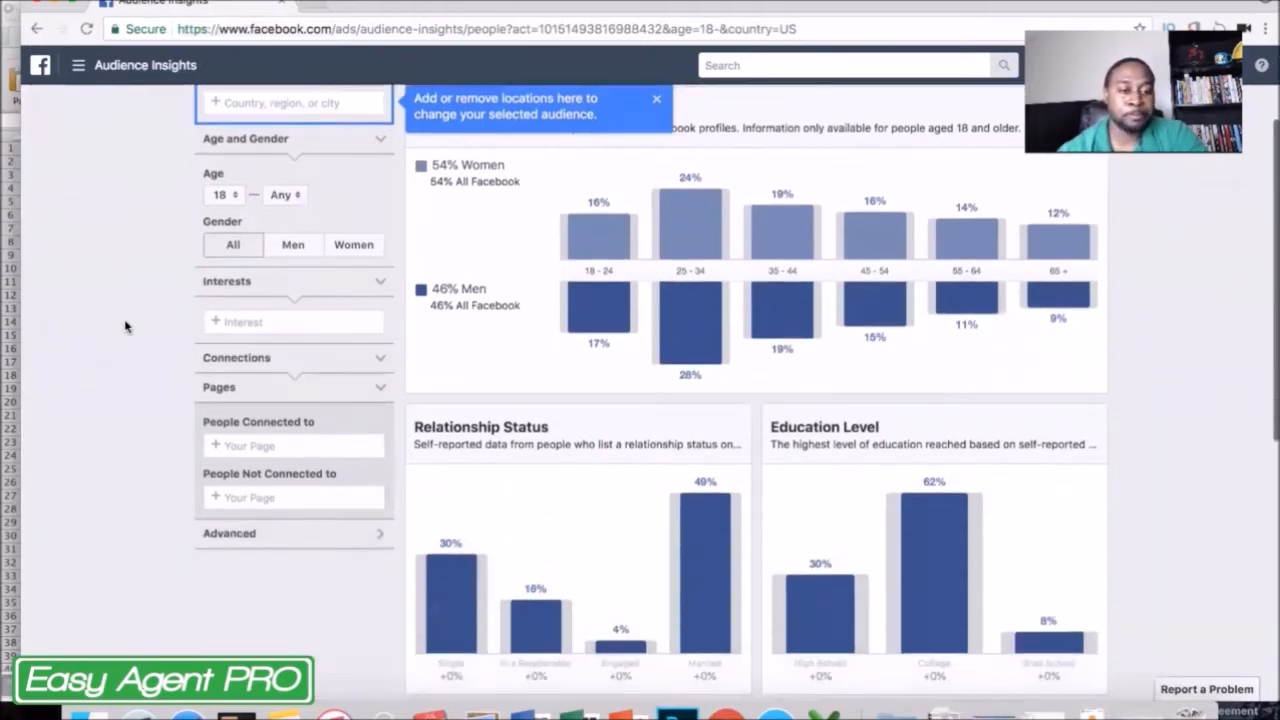
scroll(122, 282, "up", 4)
scroll(170, 180, "down", 1)
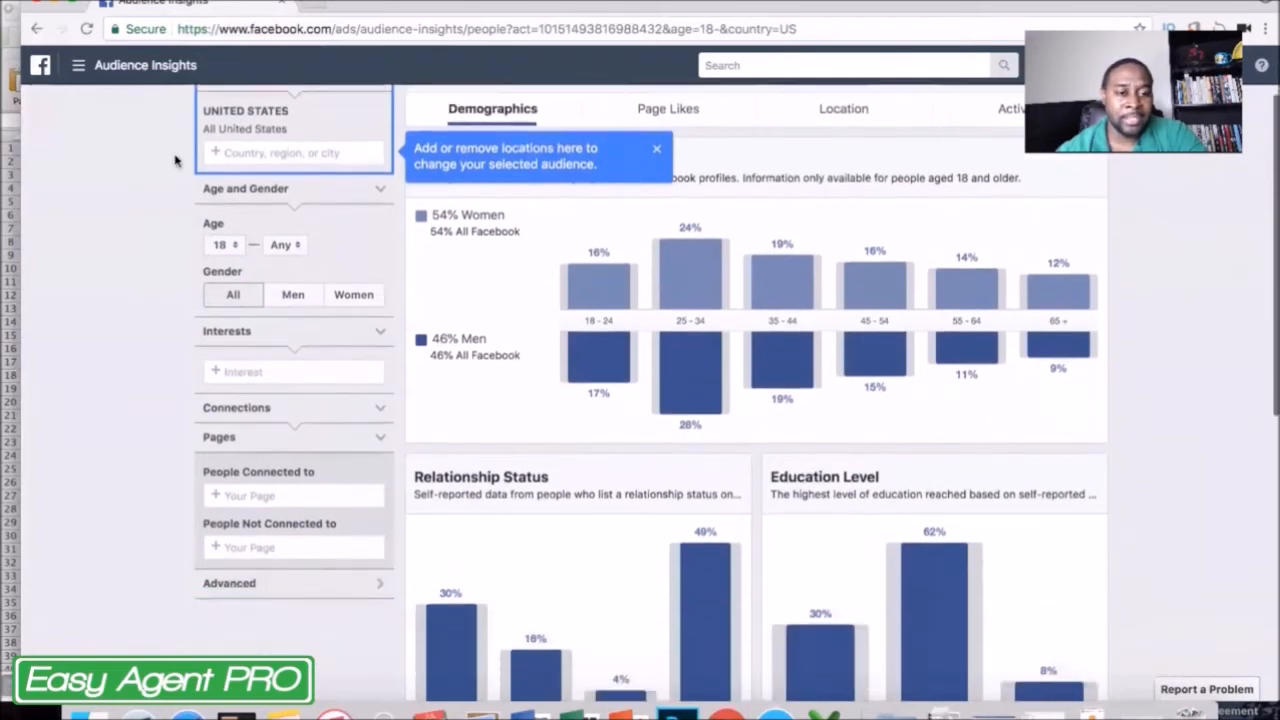
scroll(160, 385, "down", 1)
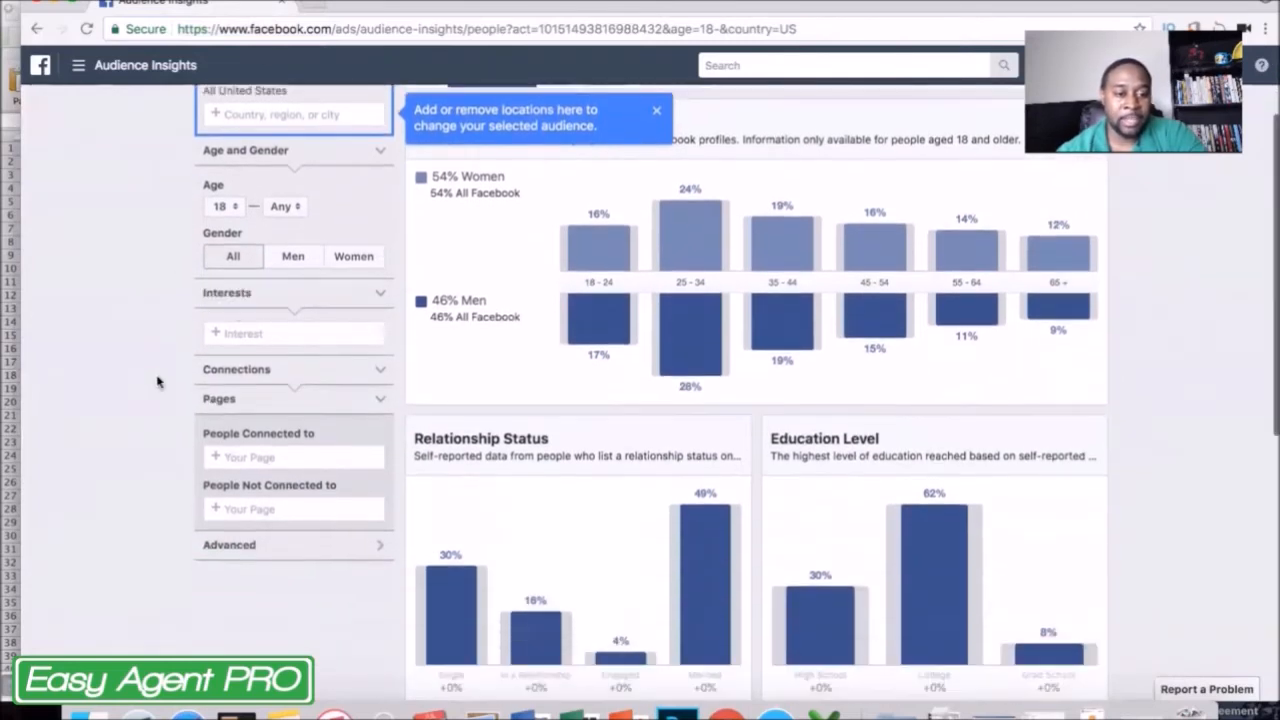
left_click(287, 333)
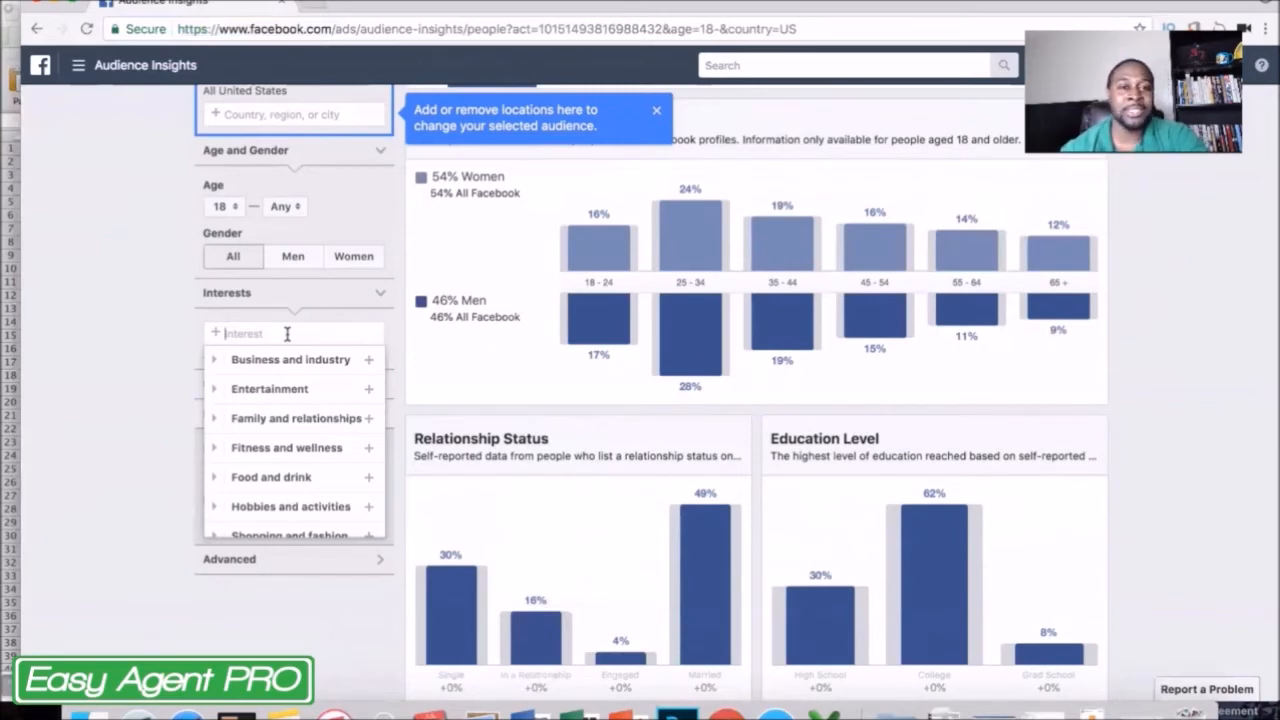
type("zillow")
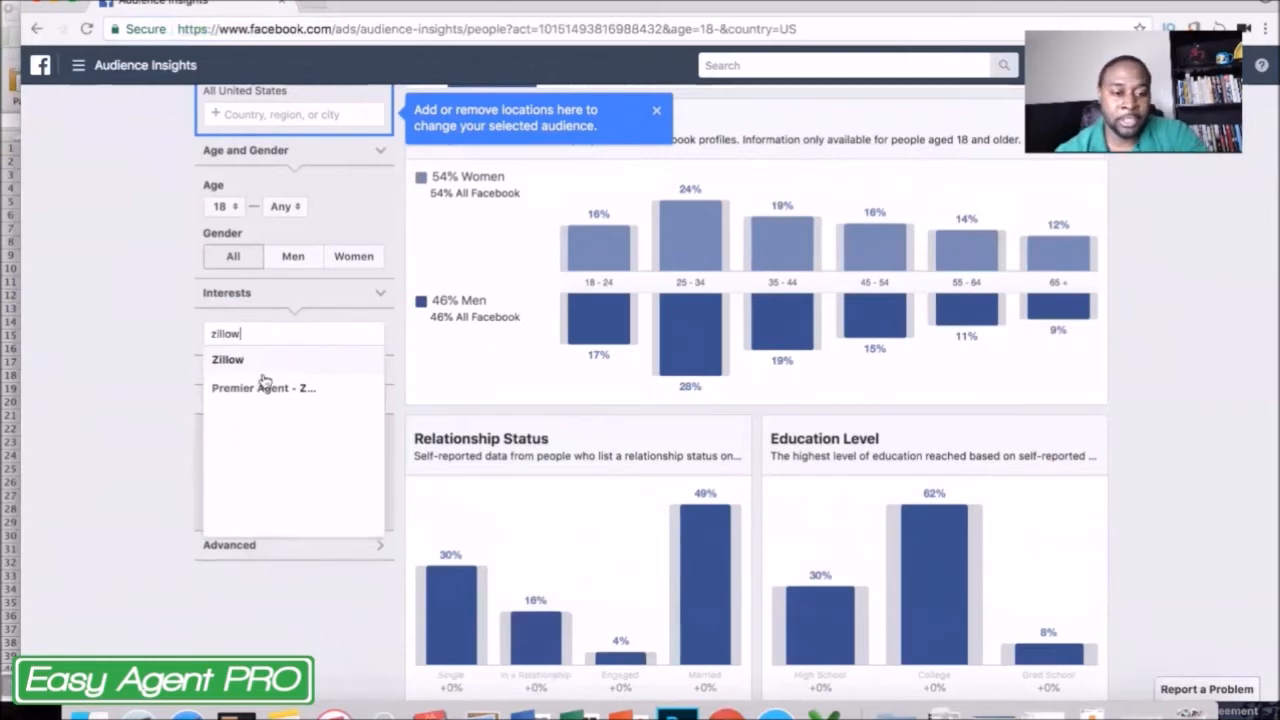
left_click(240, 360)
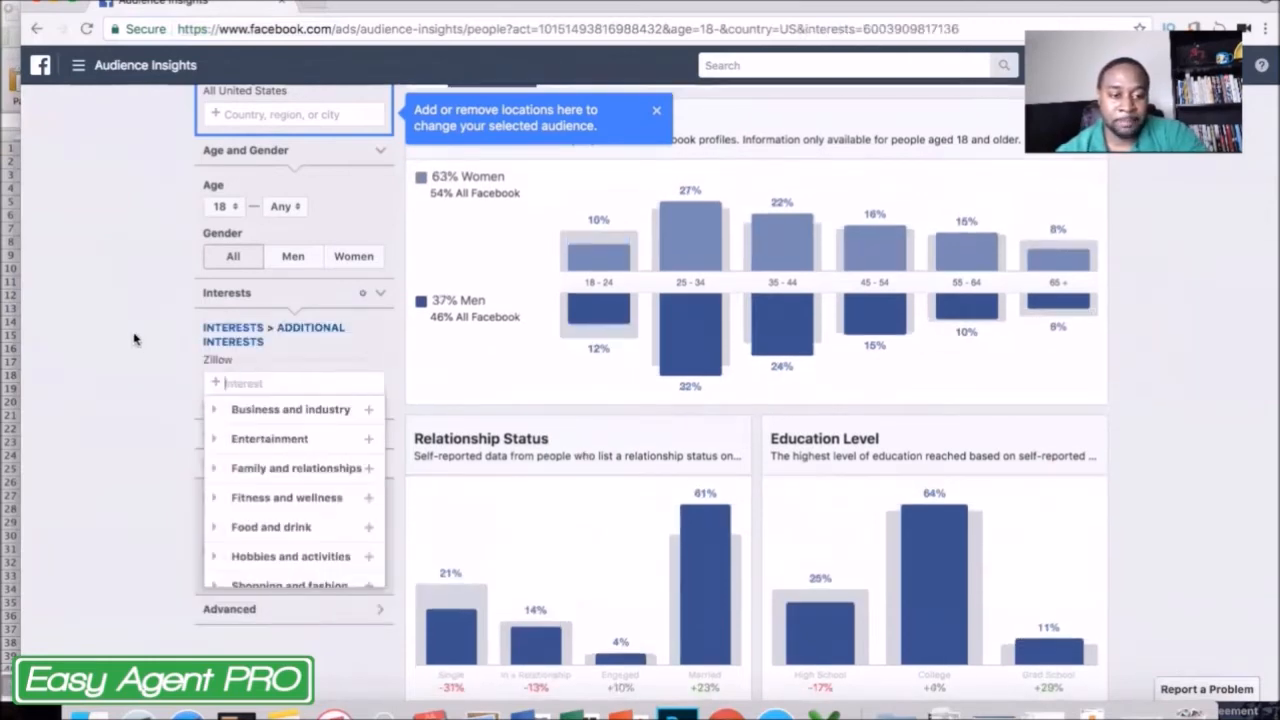
left_click(134, 339)
Dismiss the location tip and review the age and gender demographics of the Zillow audience.
scroll(134, 339, "up", 2)
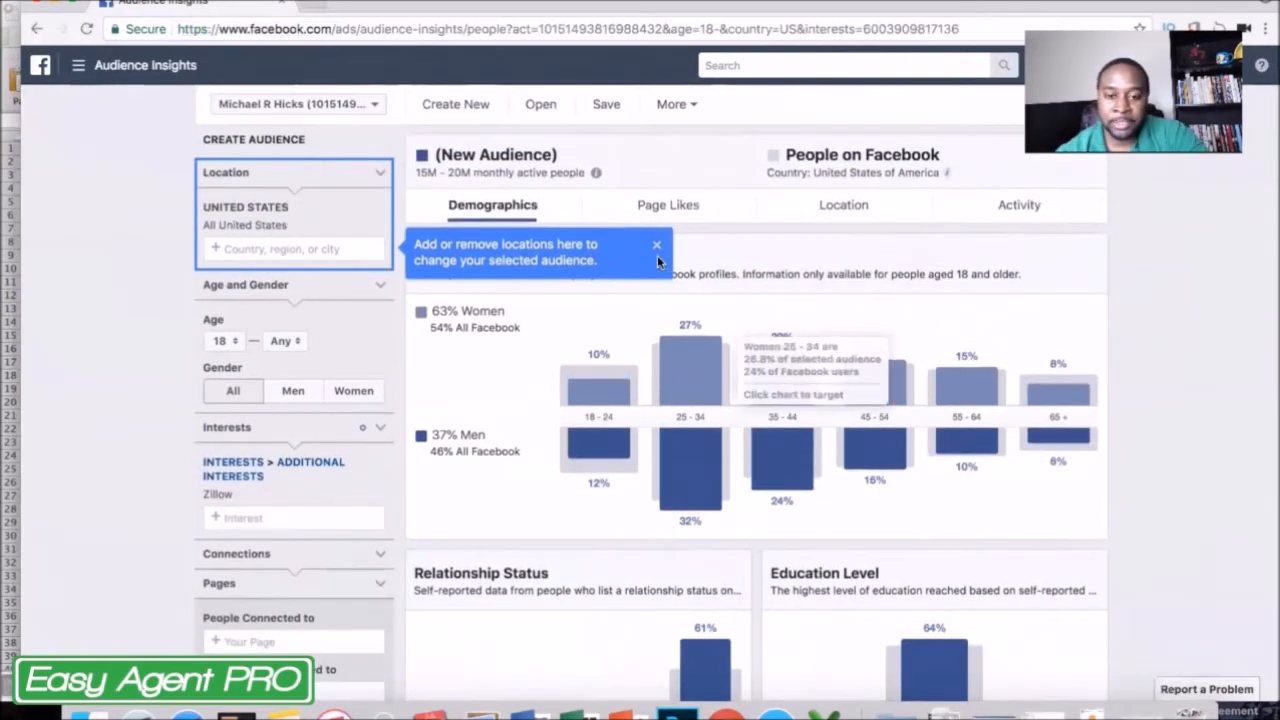
left_click(656, 245)
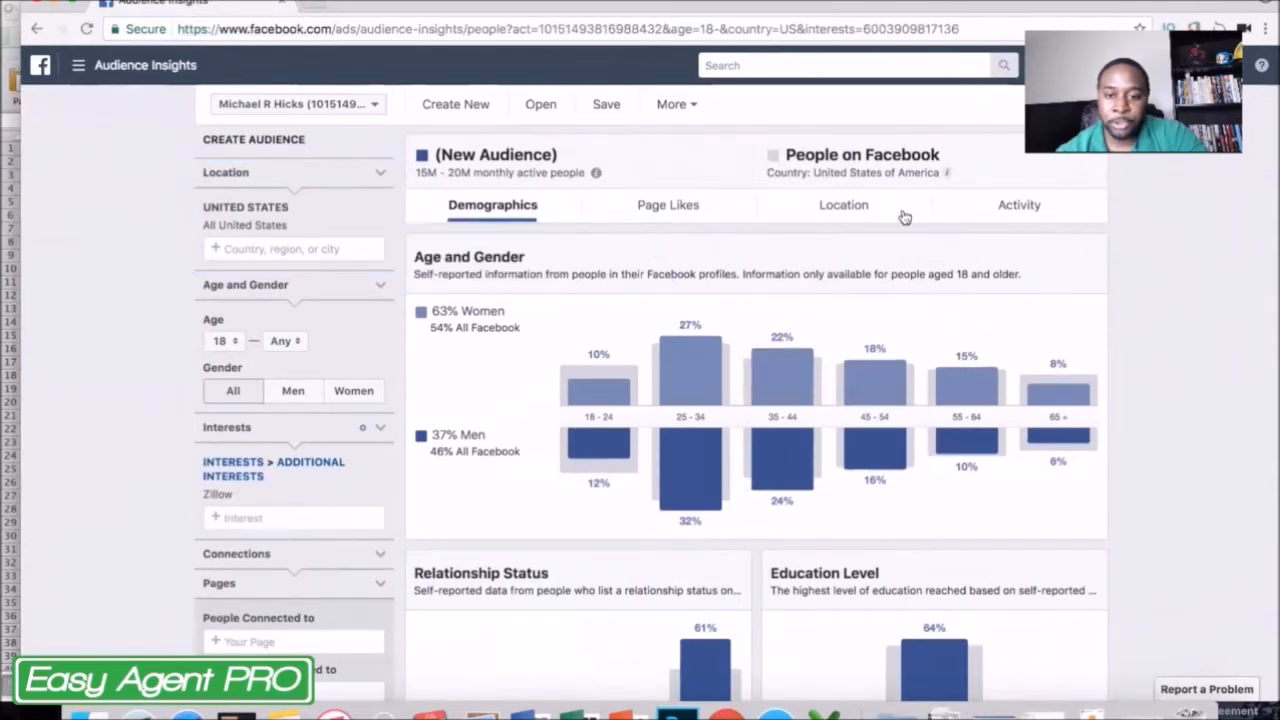
scroll(1146, 421, "down", 1)
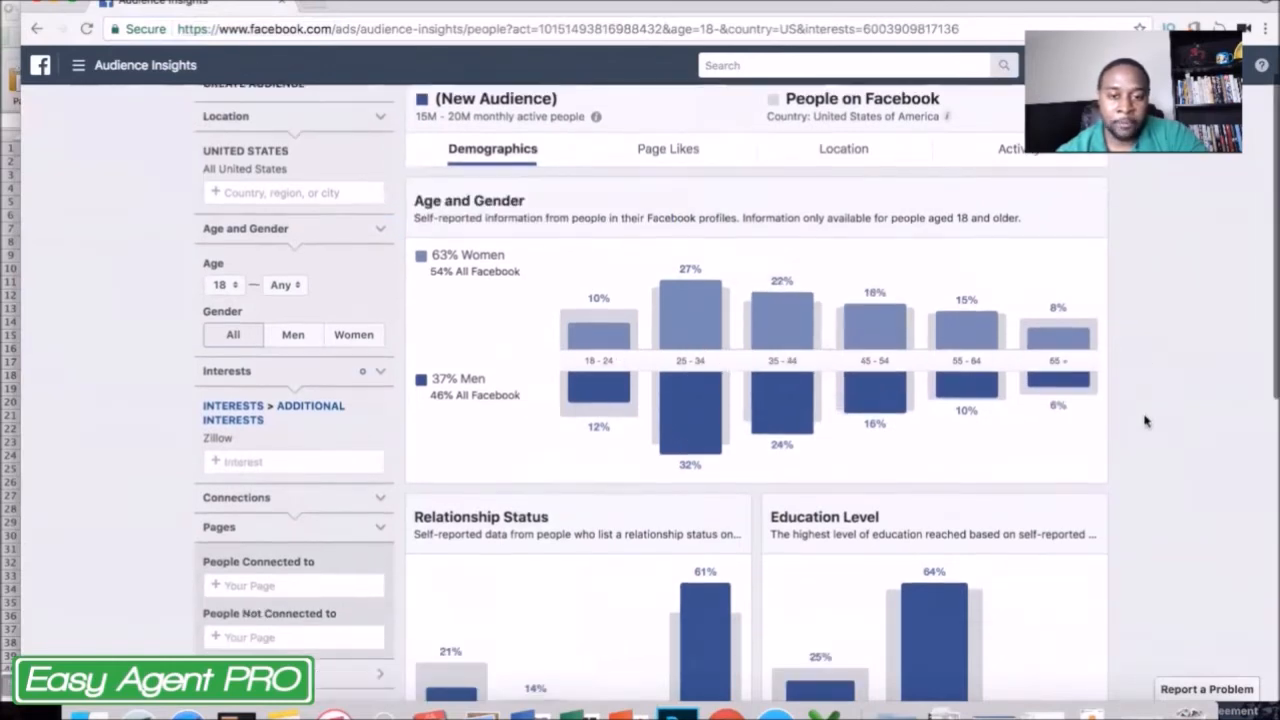
scroll(1146, 421, "up", 1)
Examine the Zillow audience's page likes, including the top categories and the most relevant Facebook pages.
left_click(672, 166)
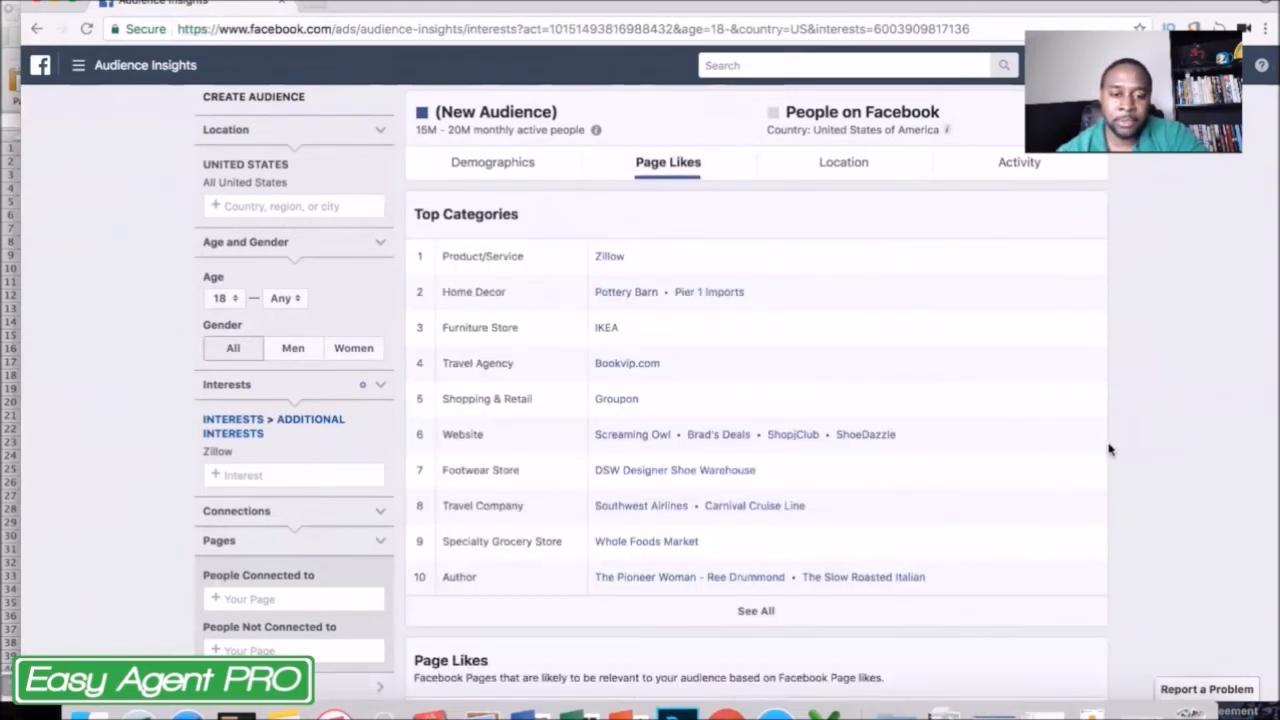
scroll(1108, 450, "down", 5)
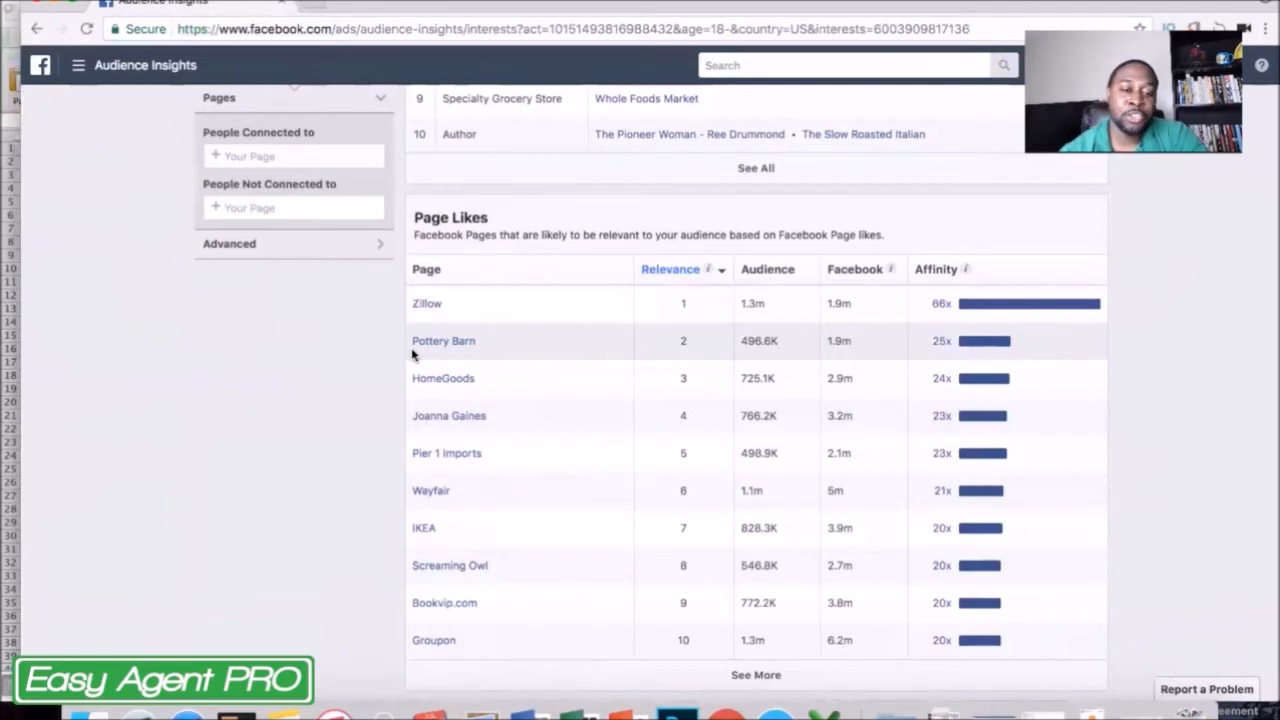
scroll(410, 354, "up", 2)
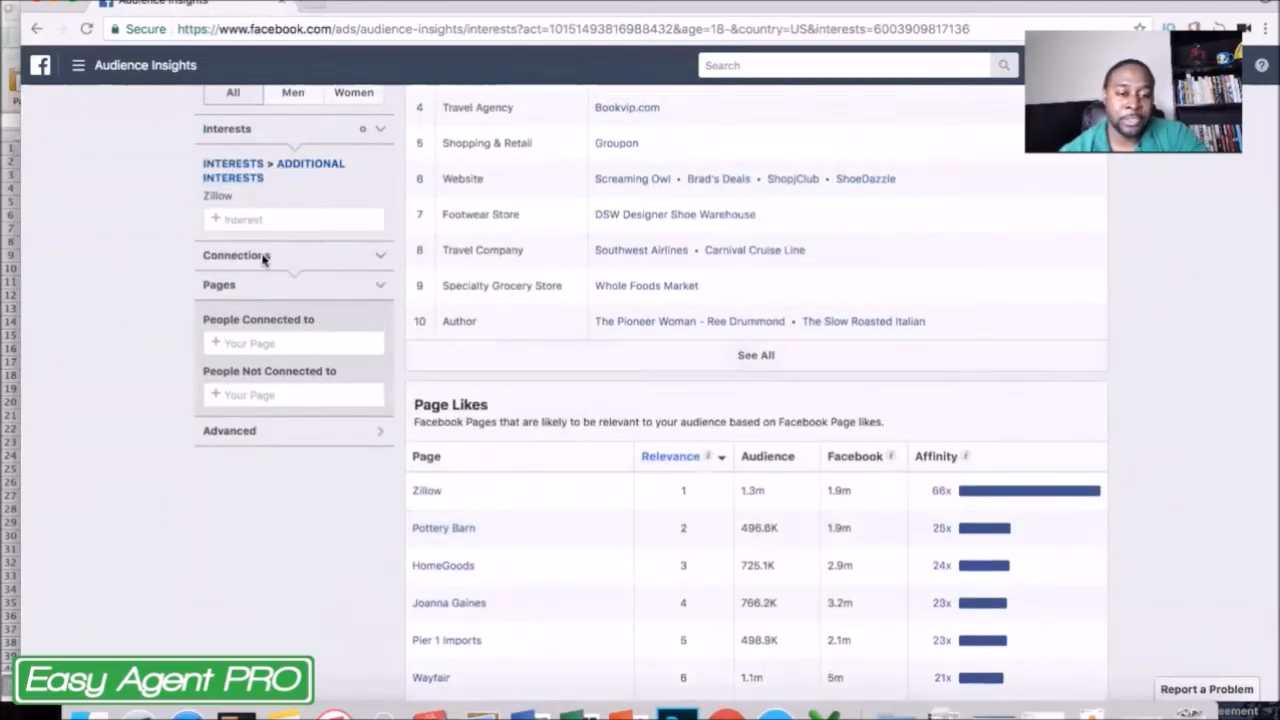
Expand the Zillow audience's Page Likes list twice to show more related pages.
scroll(398, 522, "down", 2)
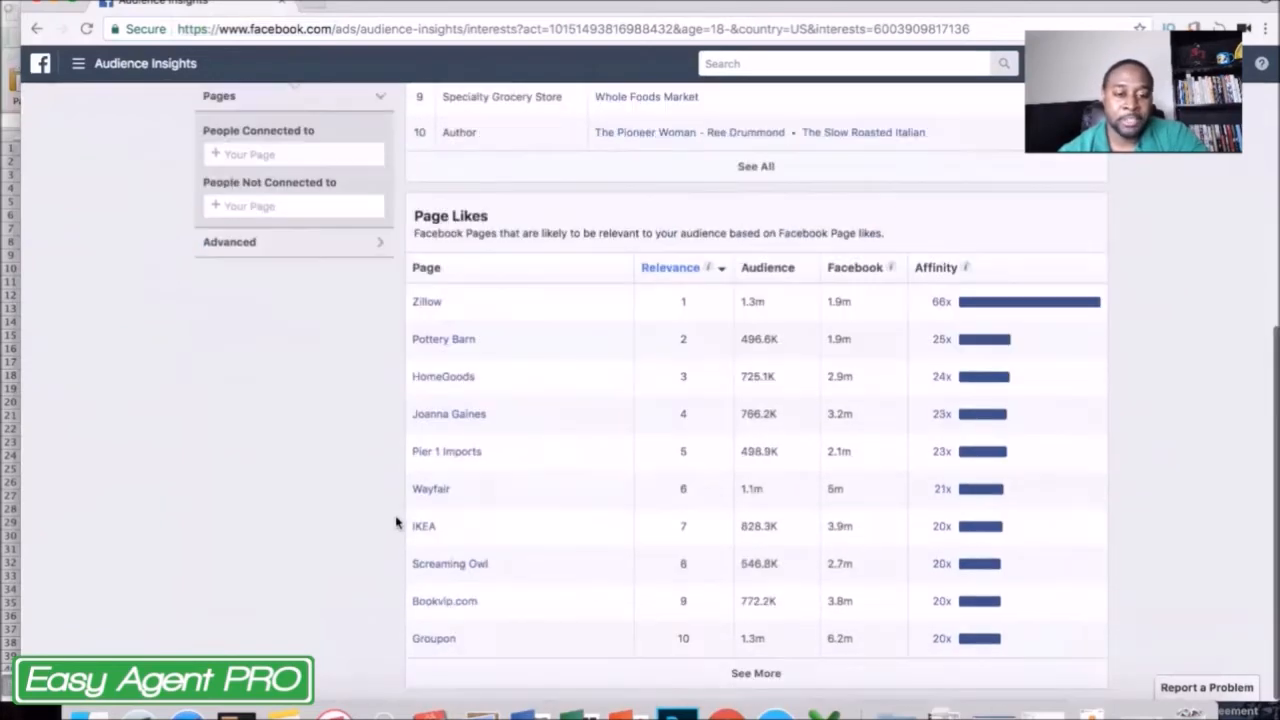
left_click(768, 688)
scroll(660, 562, "down", 4)
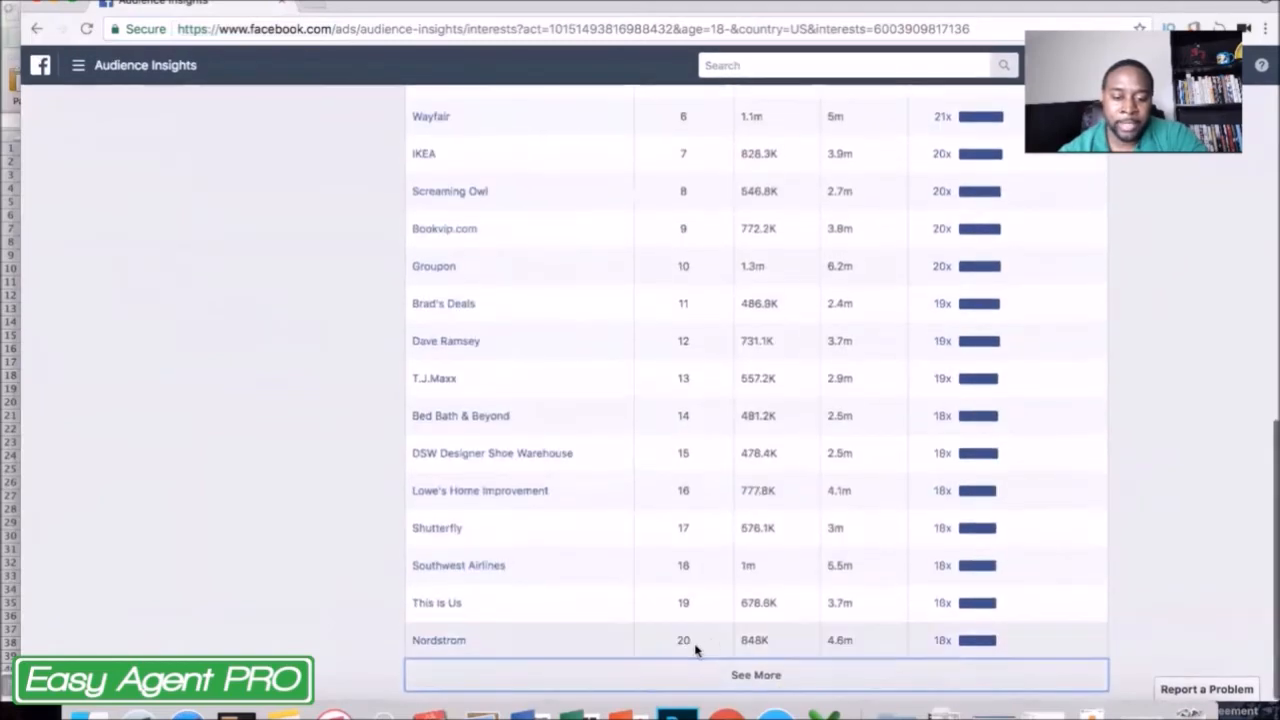
left_click(766, 677)
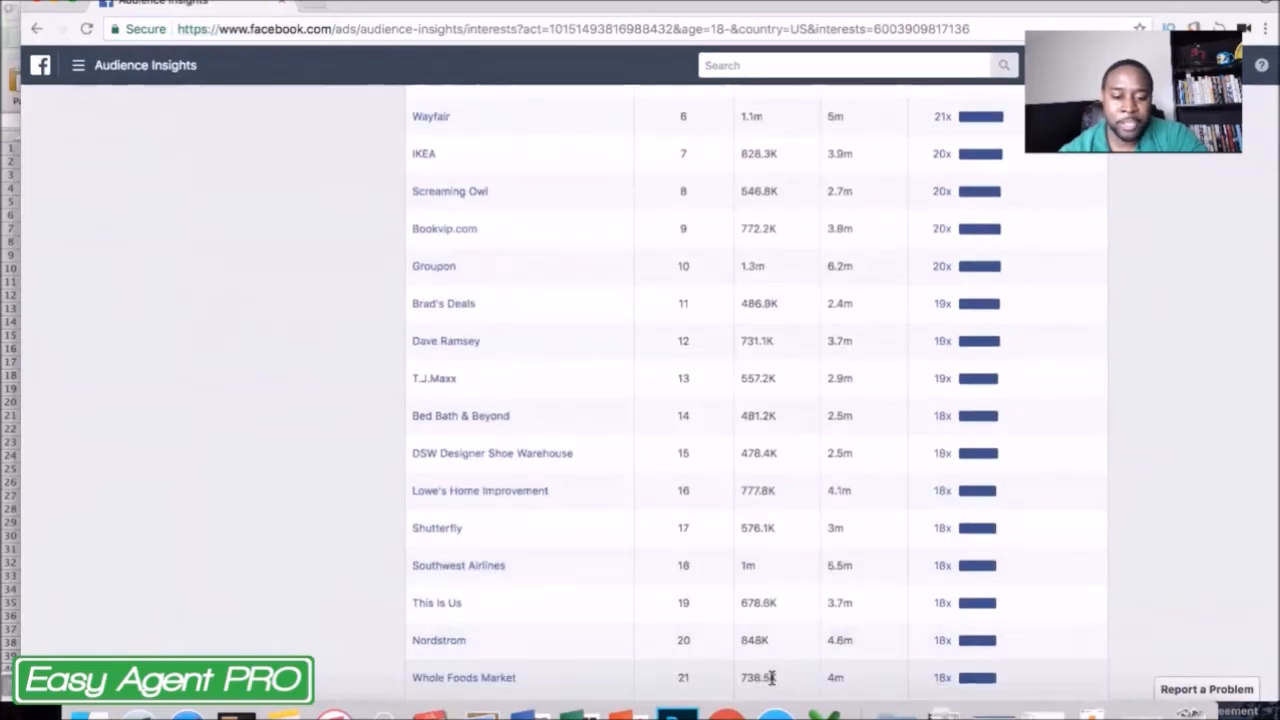
scroll(773, 684, "down", 4)
Examine the most relevant pages in the Zillow audience's expanded Page Likes list.
scroll(773, 684, "up", 9)
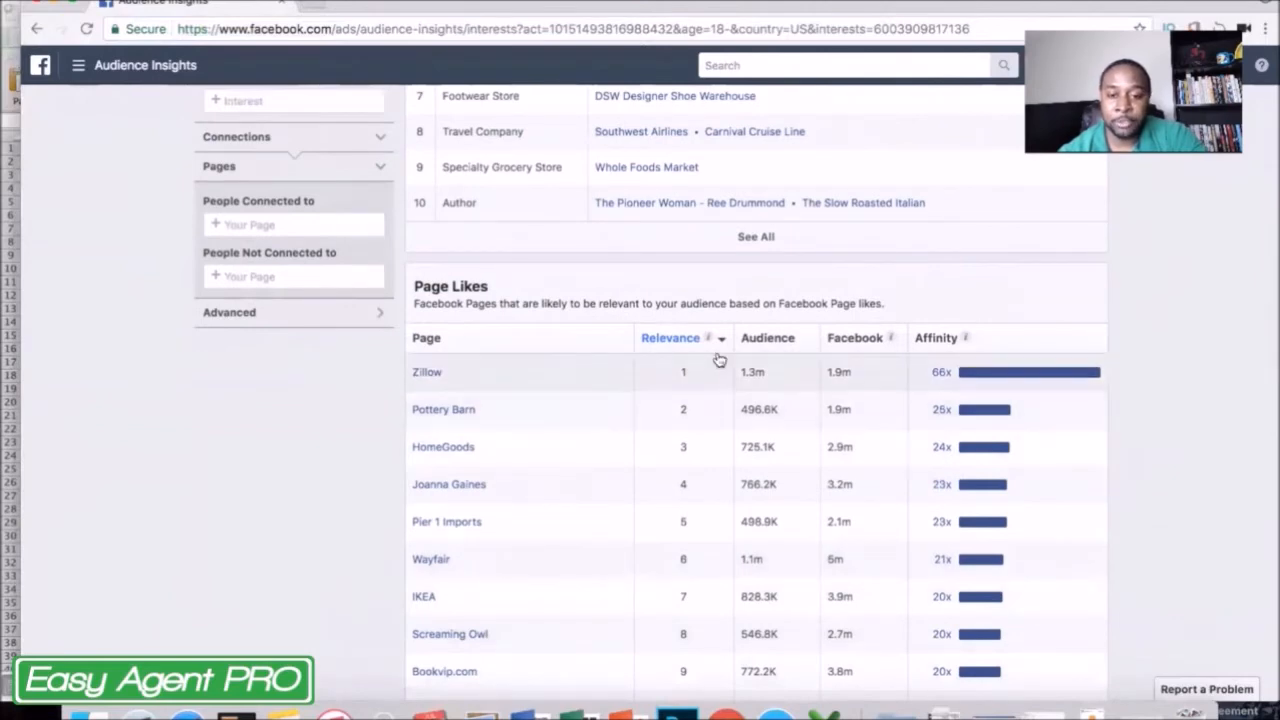
scroll(673, 409, "down", 1)
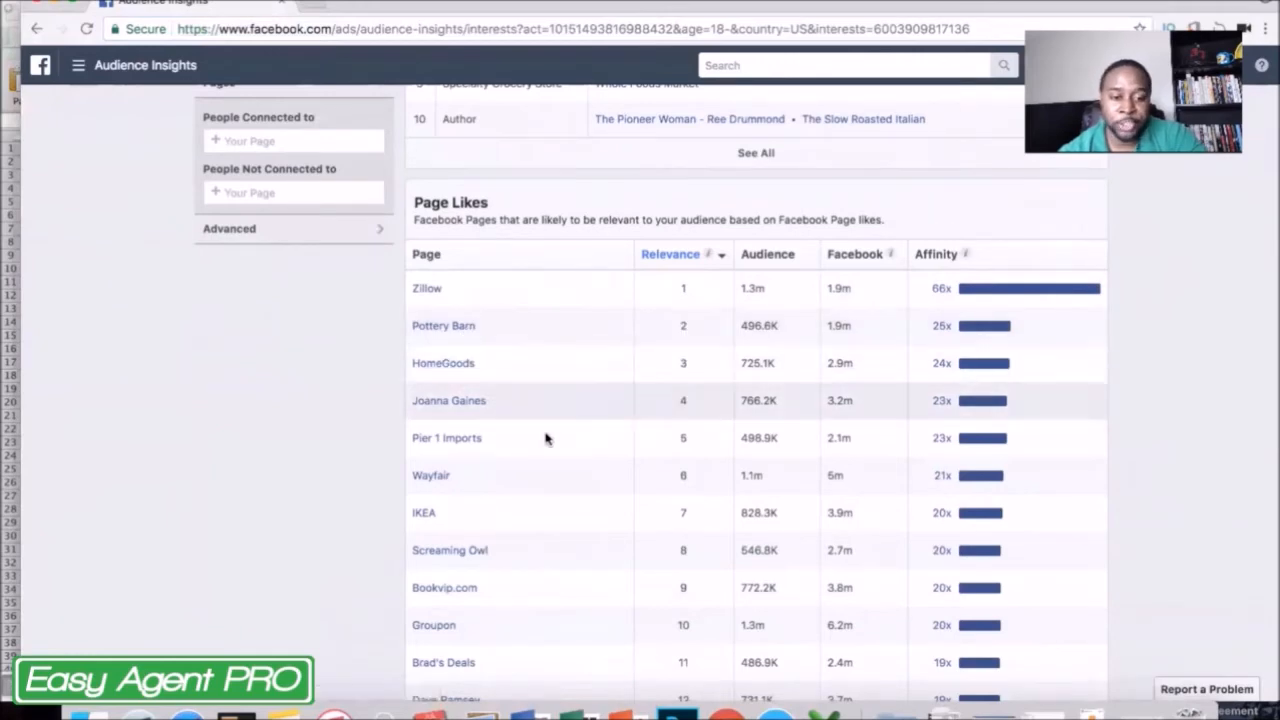
scroll(546, 437, "down", 1)
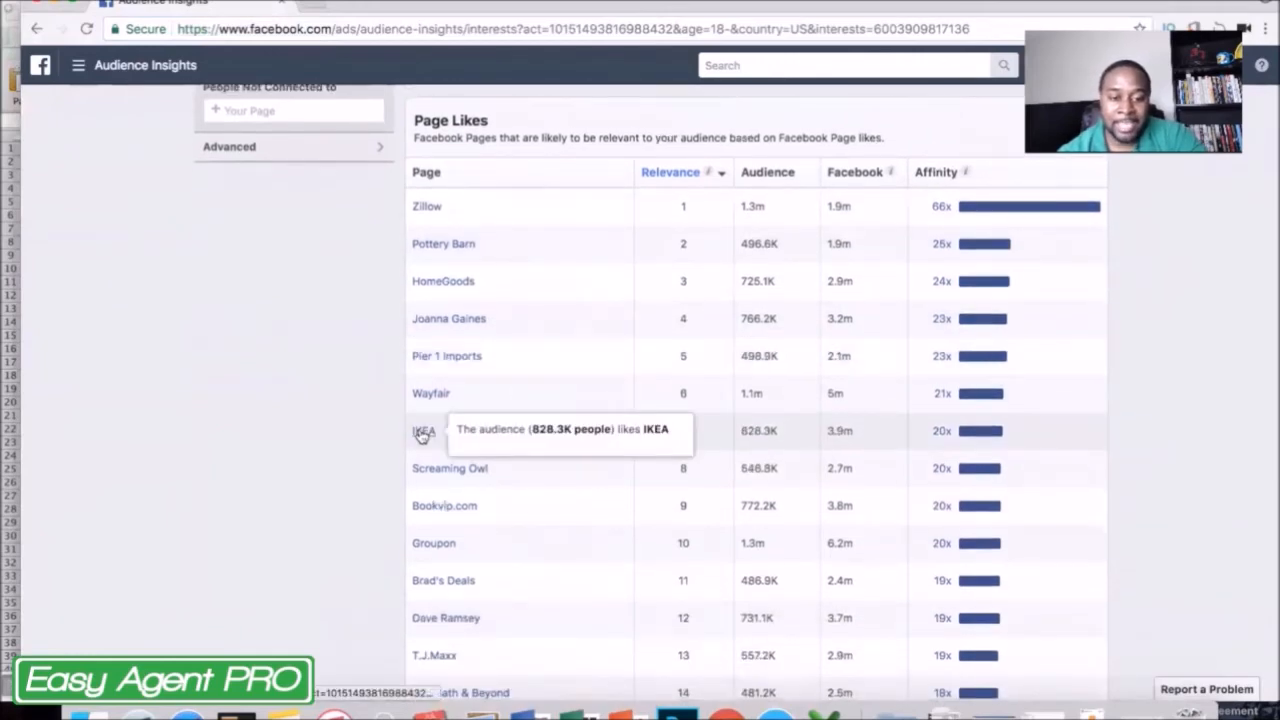
scroll(389, 334, "up", 4)
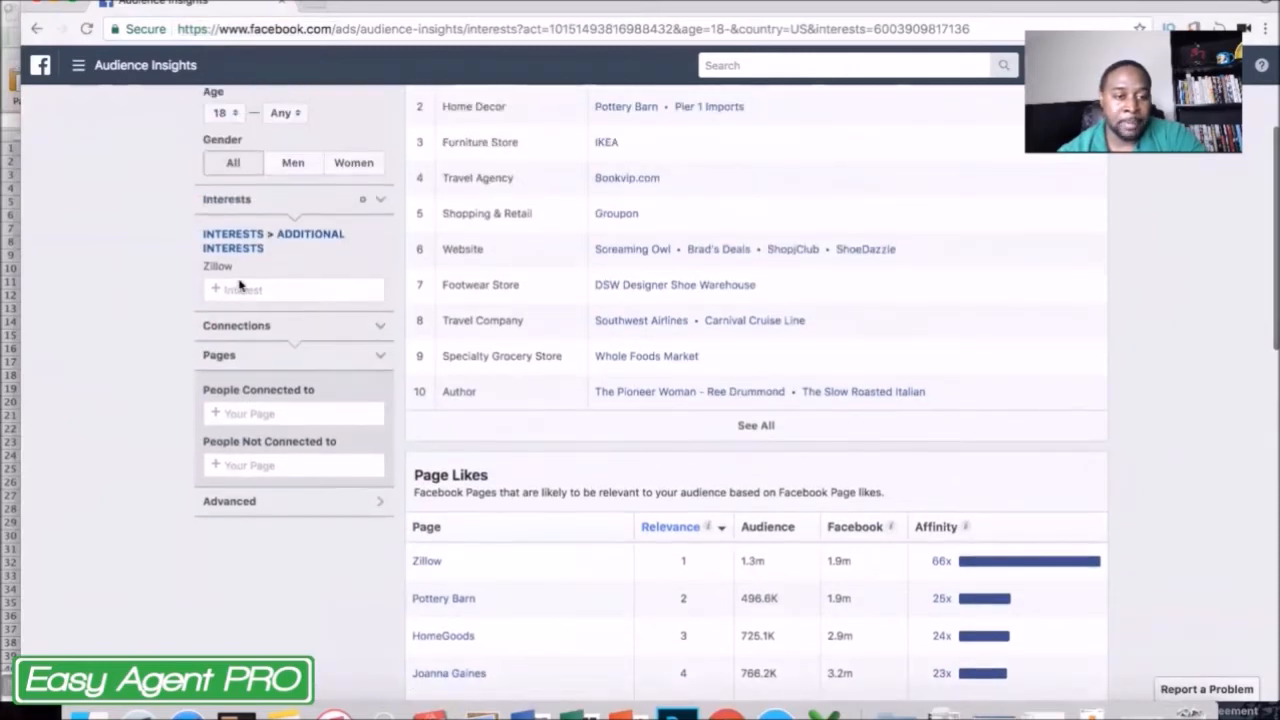
scroll(633, 636, "down", 1)
scroll(633, 637, "down", 1)
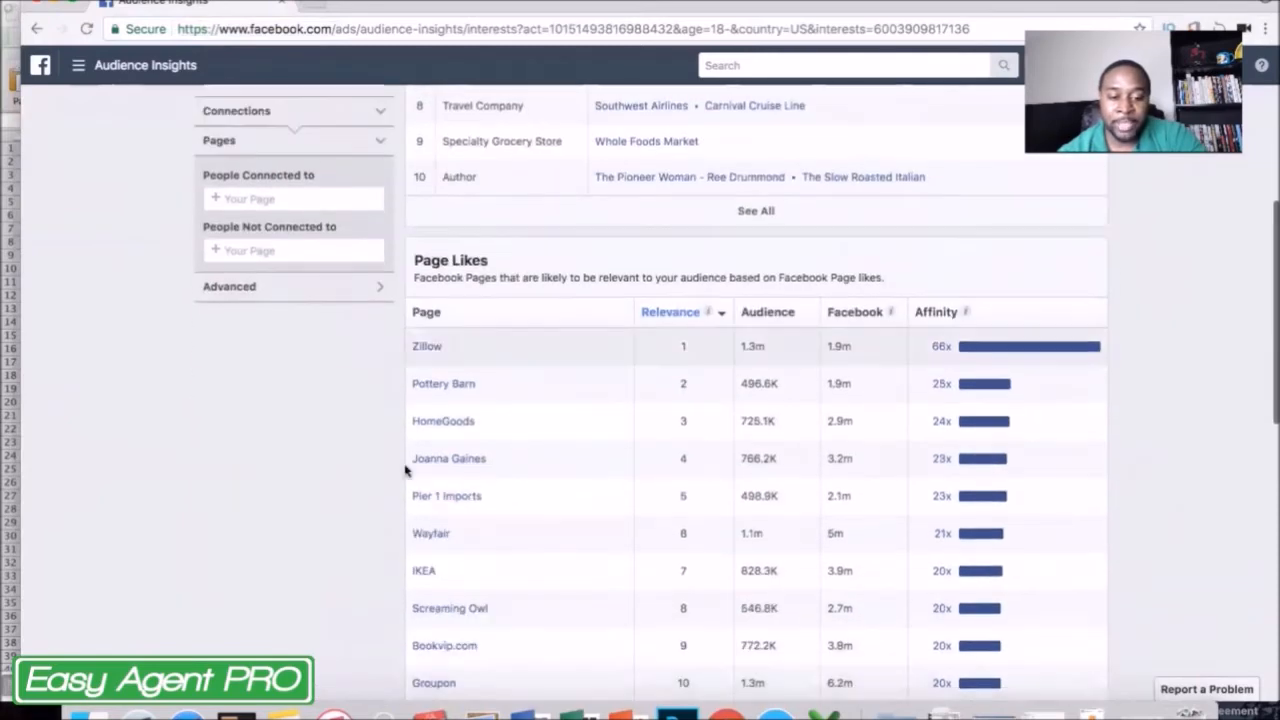
scroll(500, 472, "up", 3)
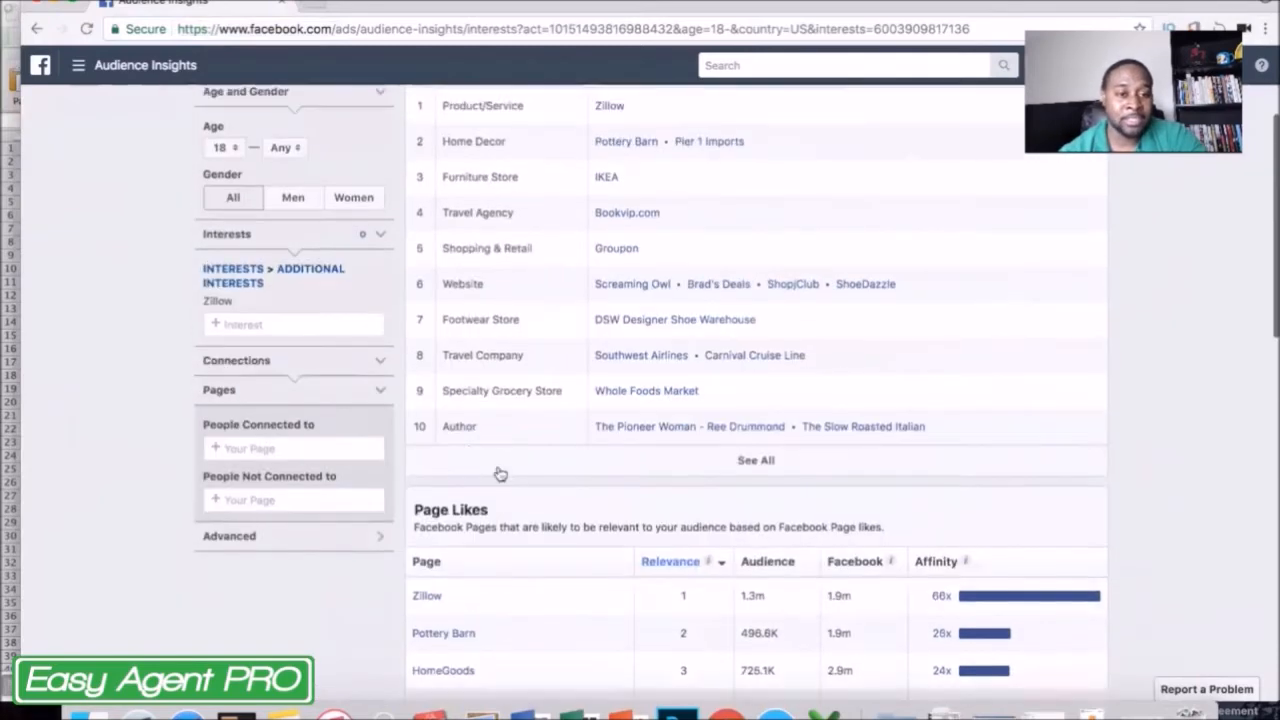
Replace the Zillow interest with the Real estate interest for the audience.
left_click(380, 271)
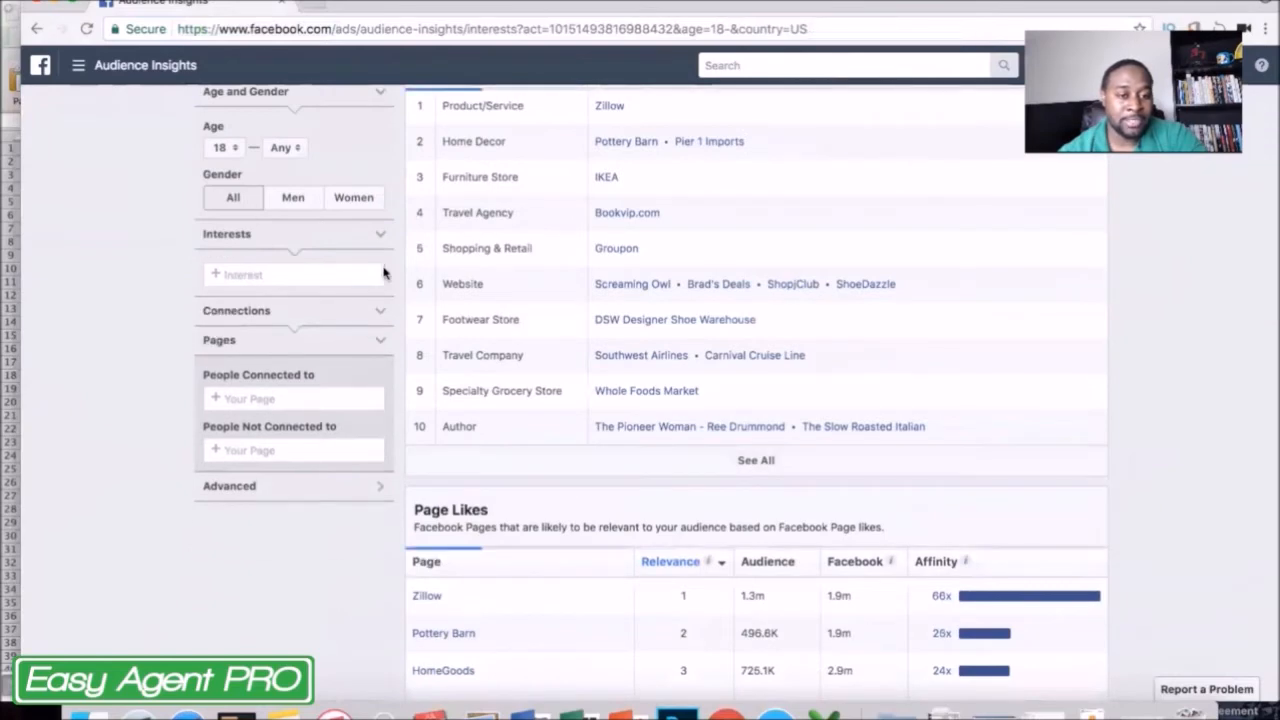
left_click(301, 273)
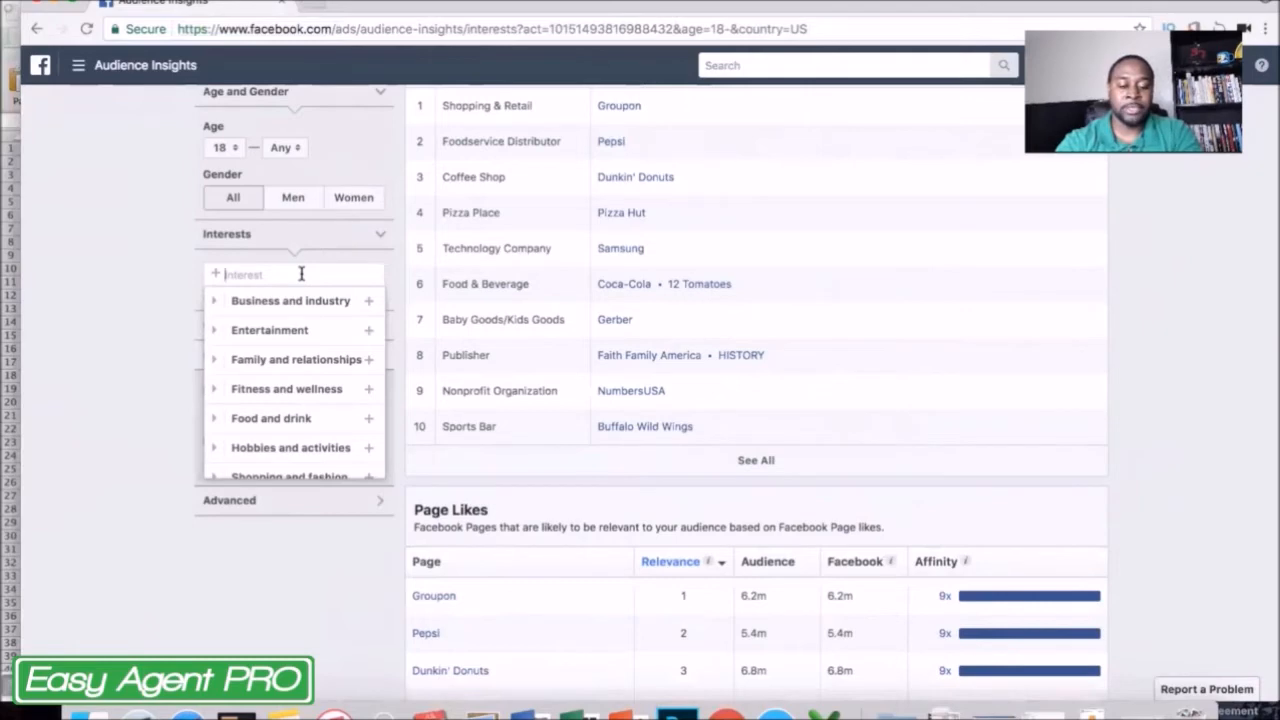
type("real estate")
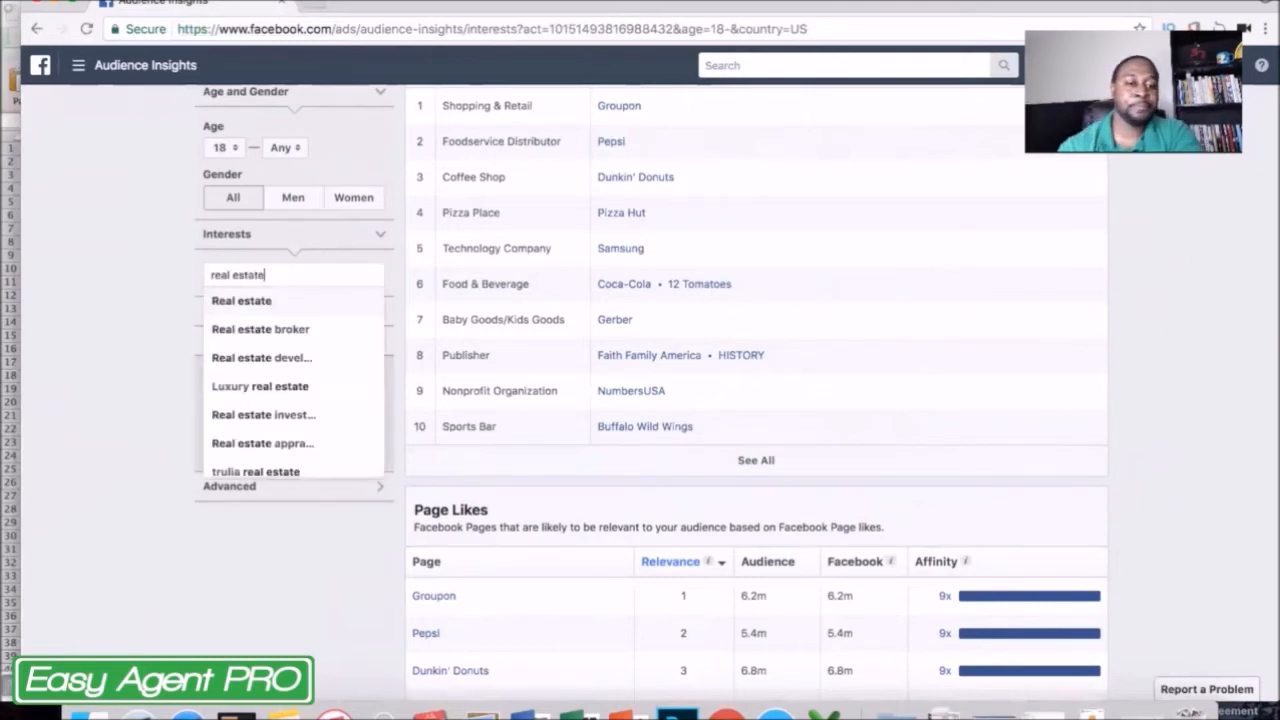
left_click(256, 301)
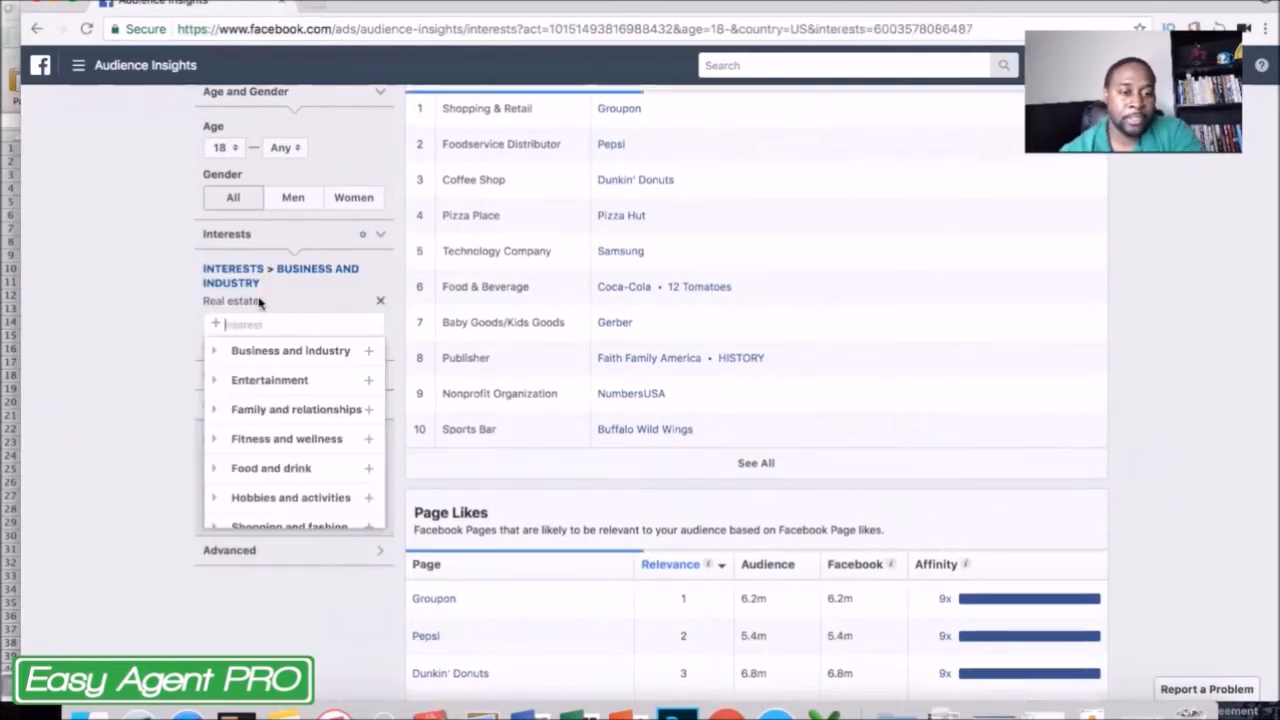
left_click(84, 358)
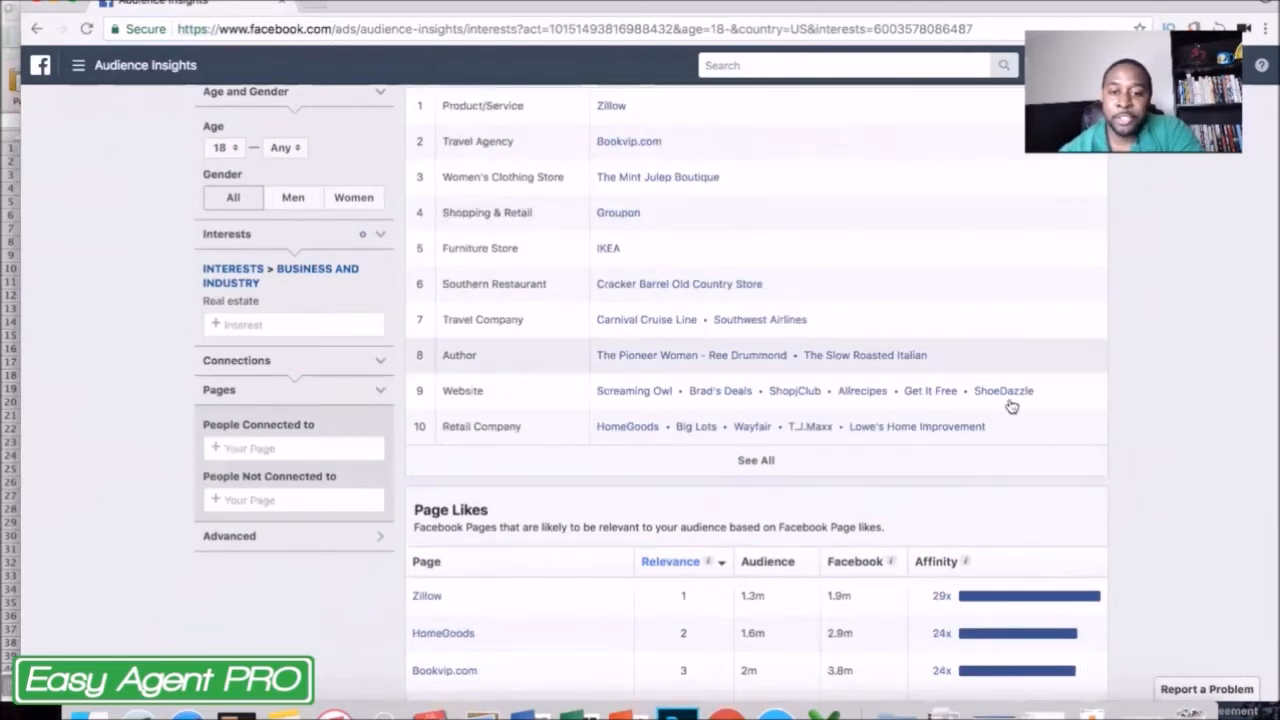
Examine the Real estate audience's top categories and the pages in its Page Likes list.
scroll(820, 442, "up", 2)
scroll(823, 440, "down", 5)
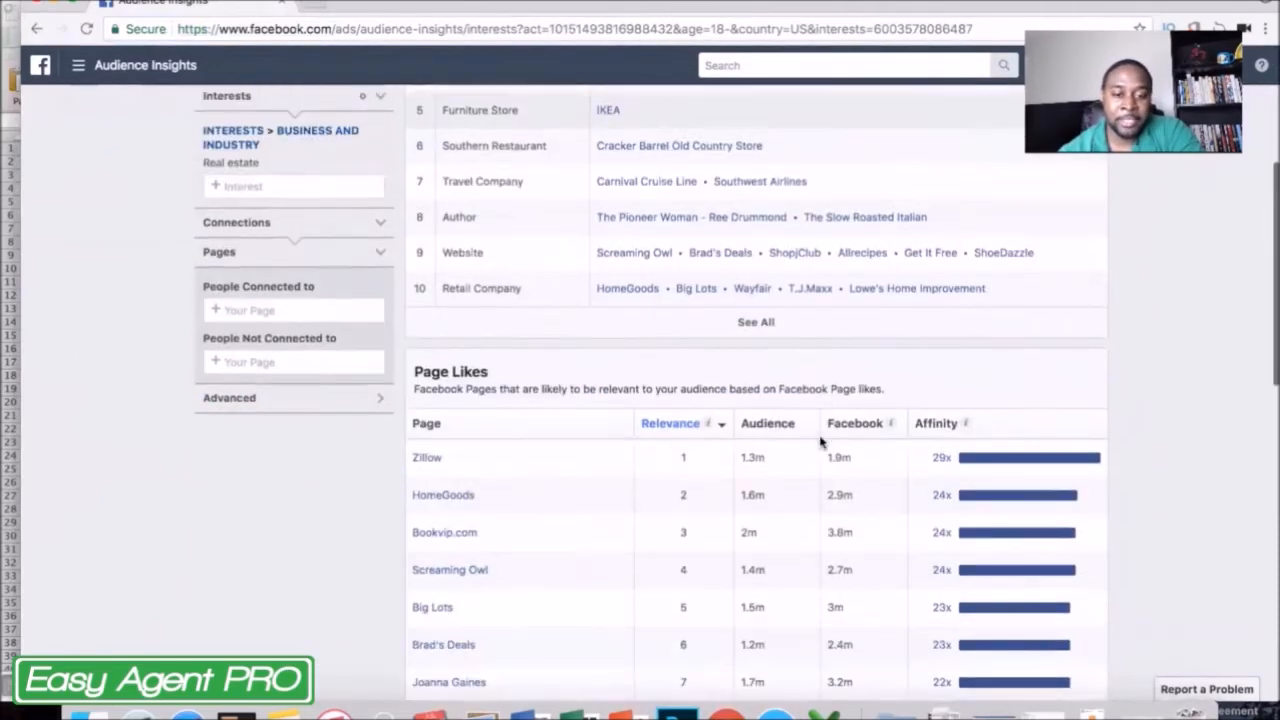
scroll(501, 477, "down", 3)
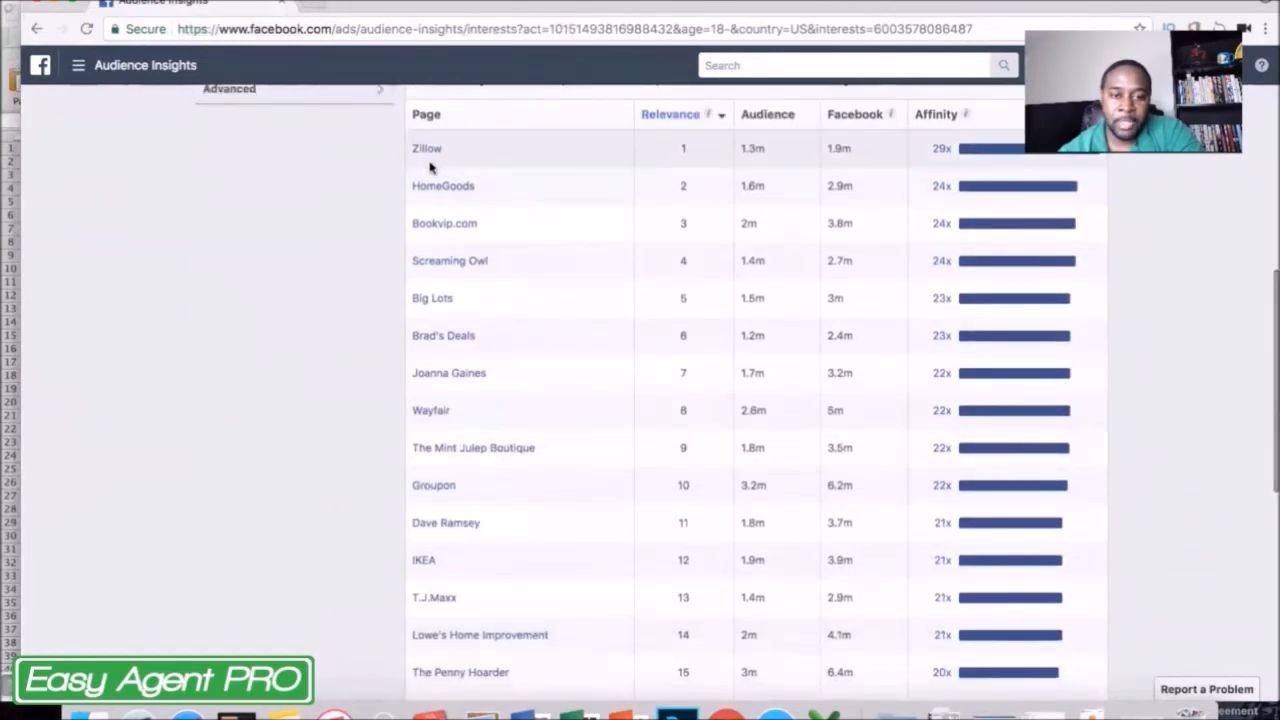
scroll(446, 186, "up", 1)
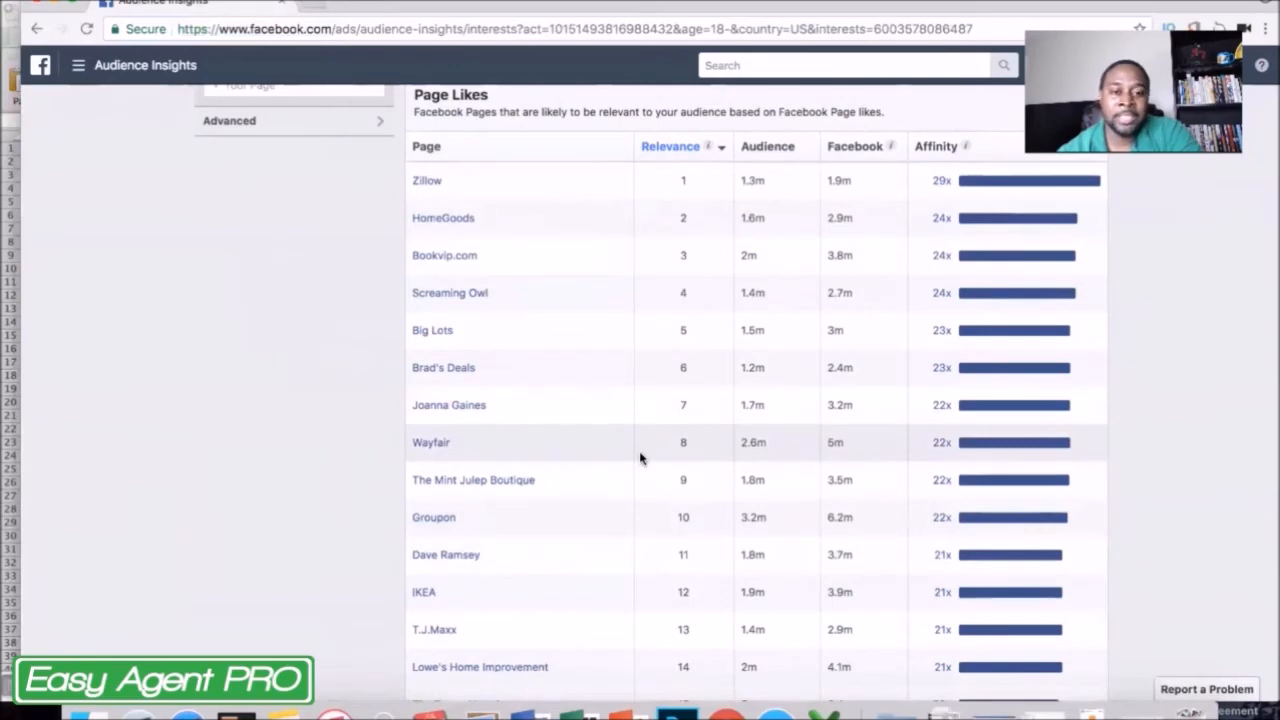
scroll(408, 413, "down", 5)
scroll(408, 413, "down", 1)
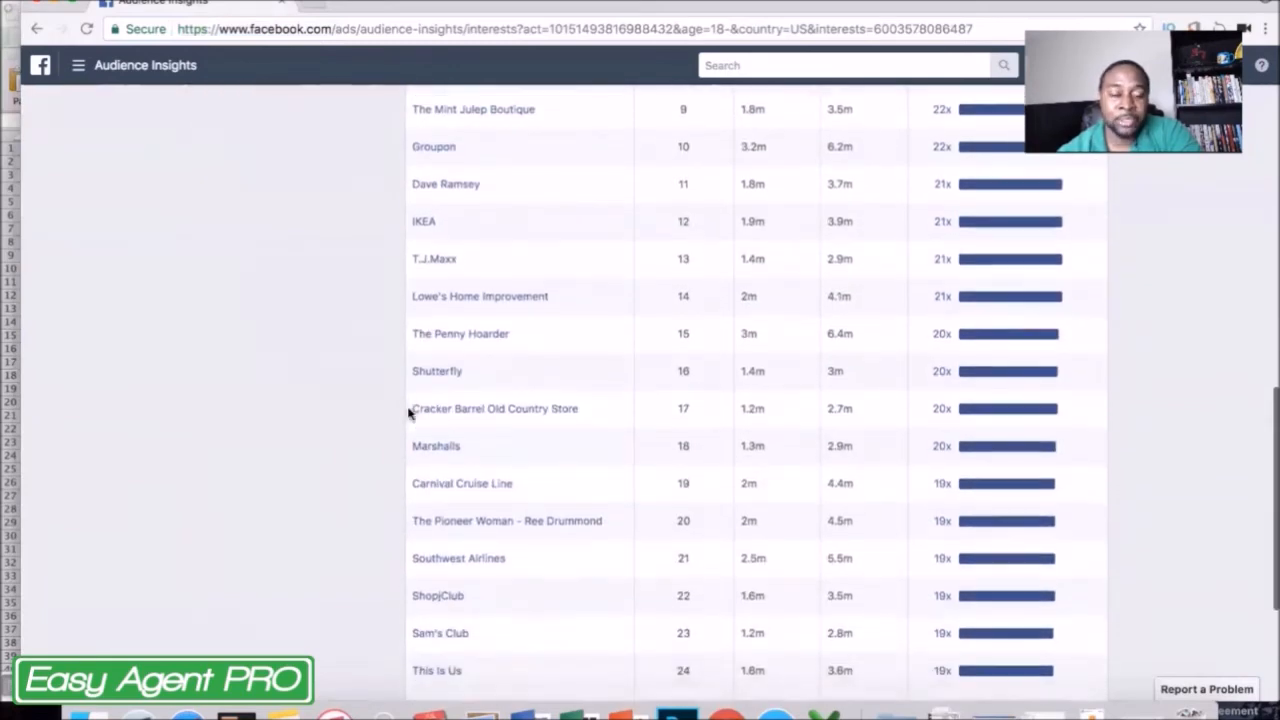
scroll(408, 413, "up", 12)
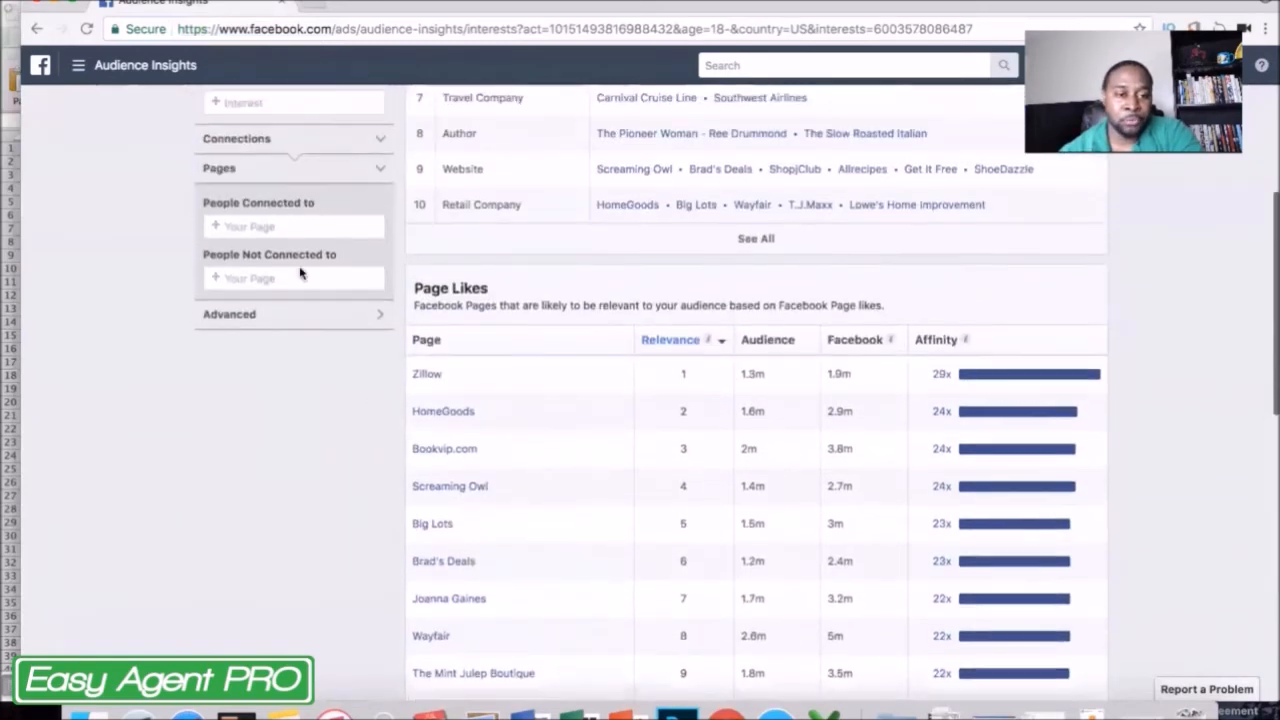
scroll(172, 451, "down", 2)
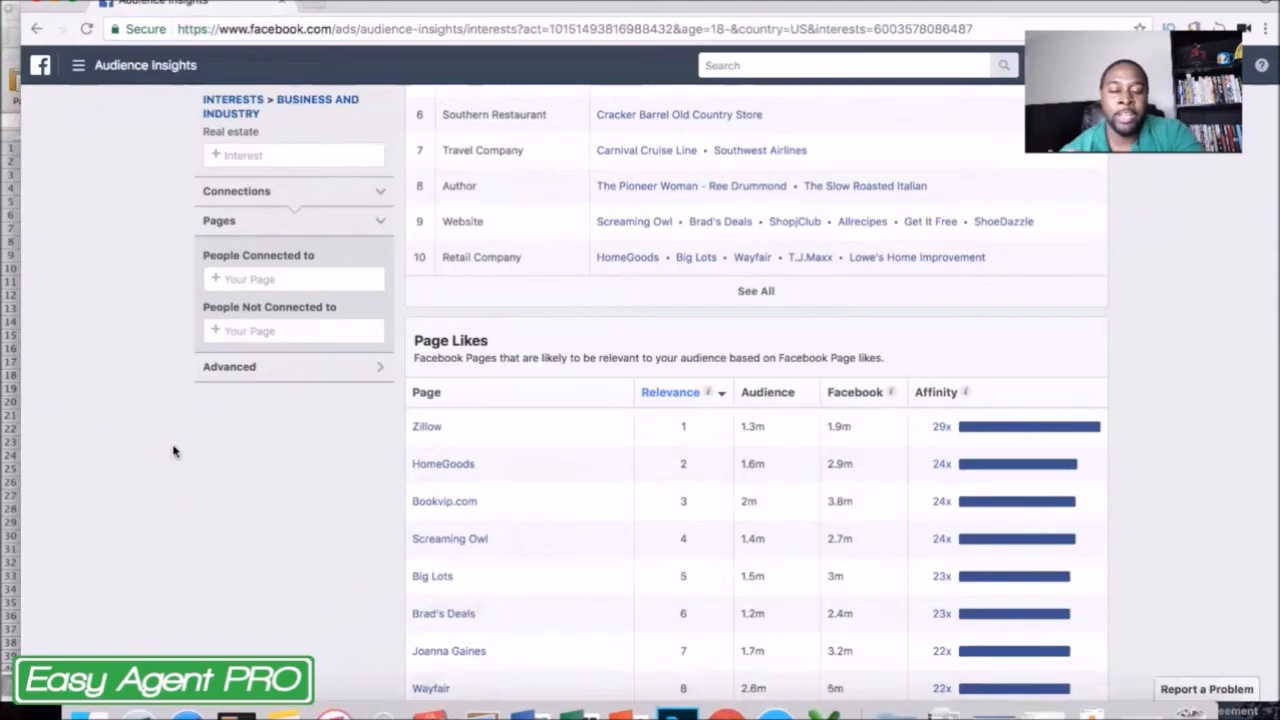
scroll(173, 452, "up", 3)
Copy the Real estate audience's Page Likes rows from Zillow through One Country into the blank Excel sheet, starting at cell A1.
scroll(636, 549, "down", 10)
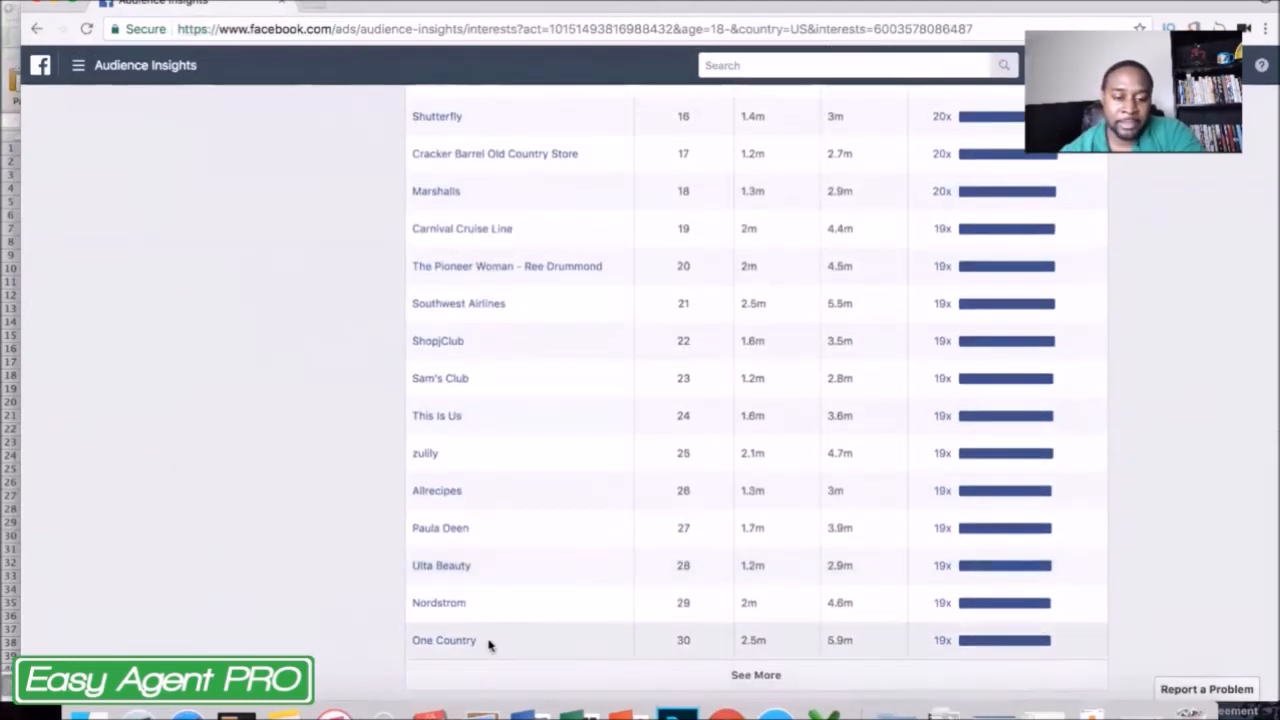
left_click_drag(483, 647, 412, 455)
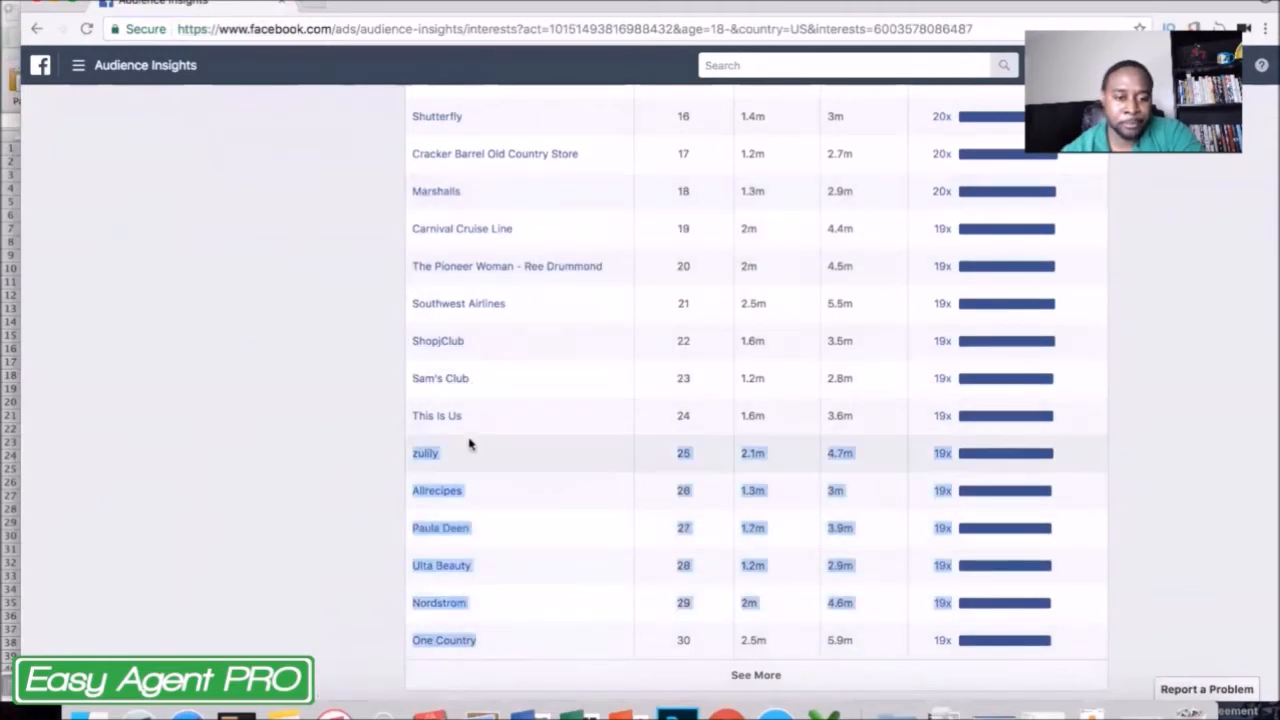
left_click(573, 558)
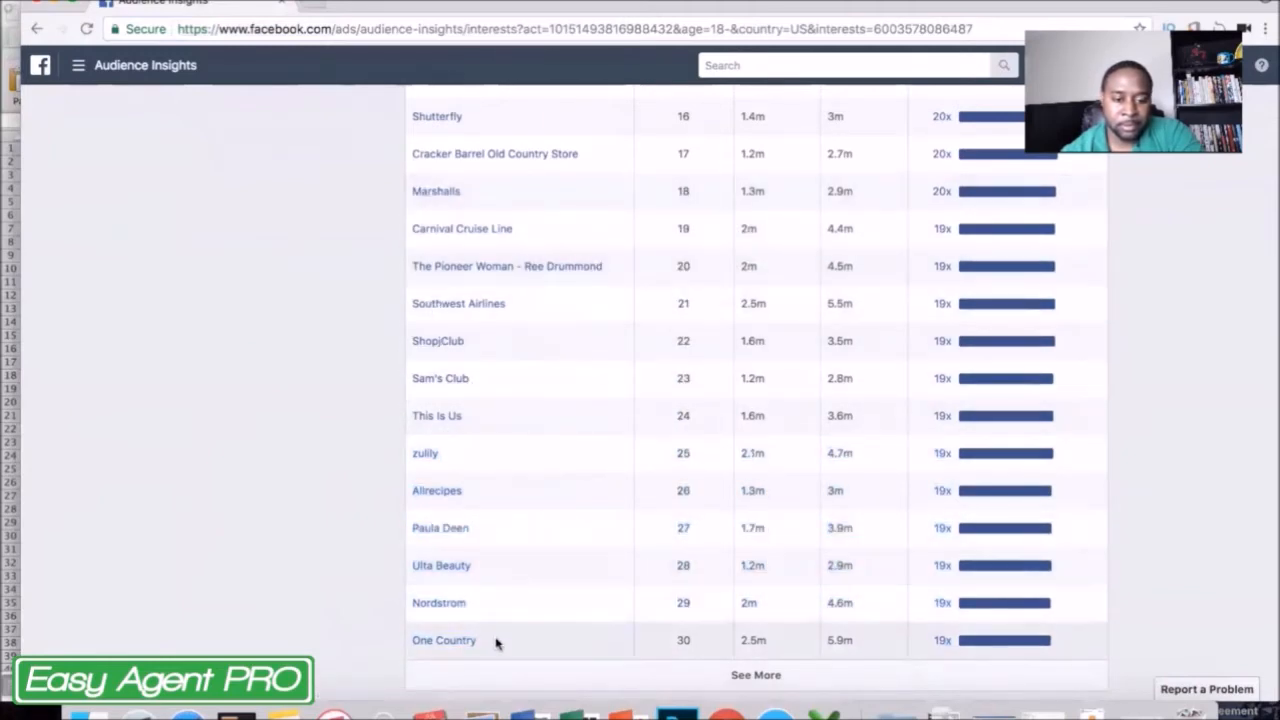
left_click_drag(495, 643, 409, 330)
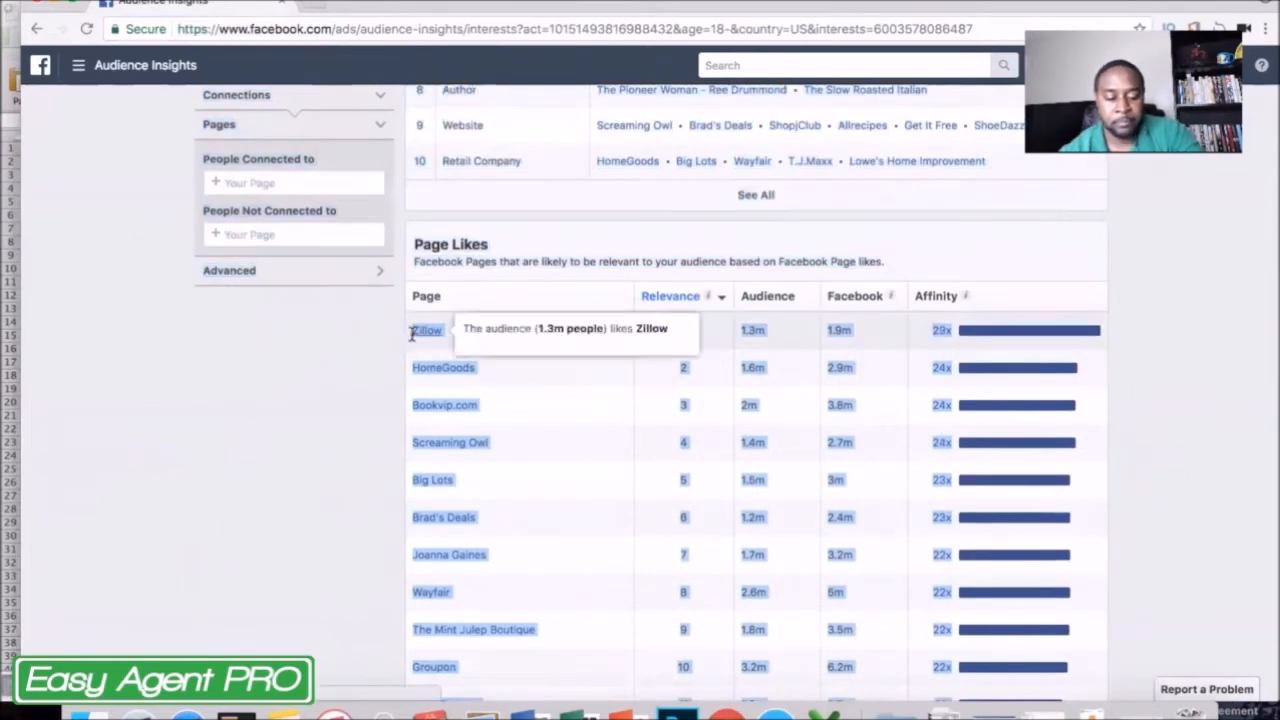
left_click(9, 226)
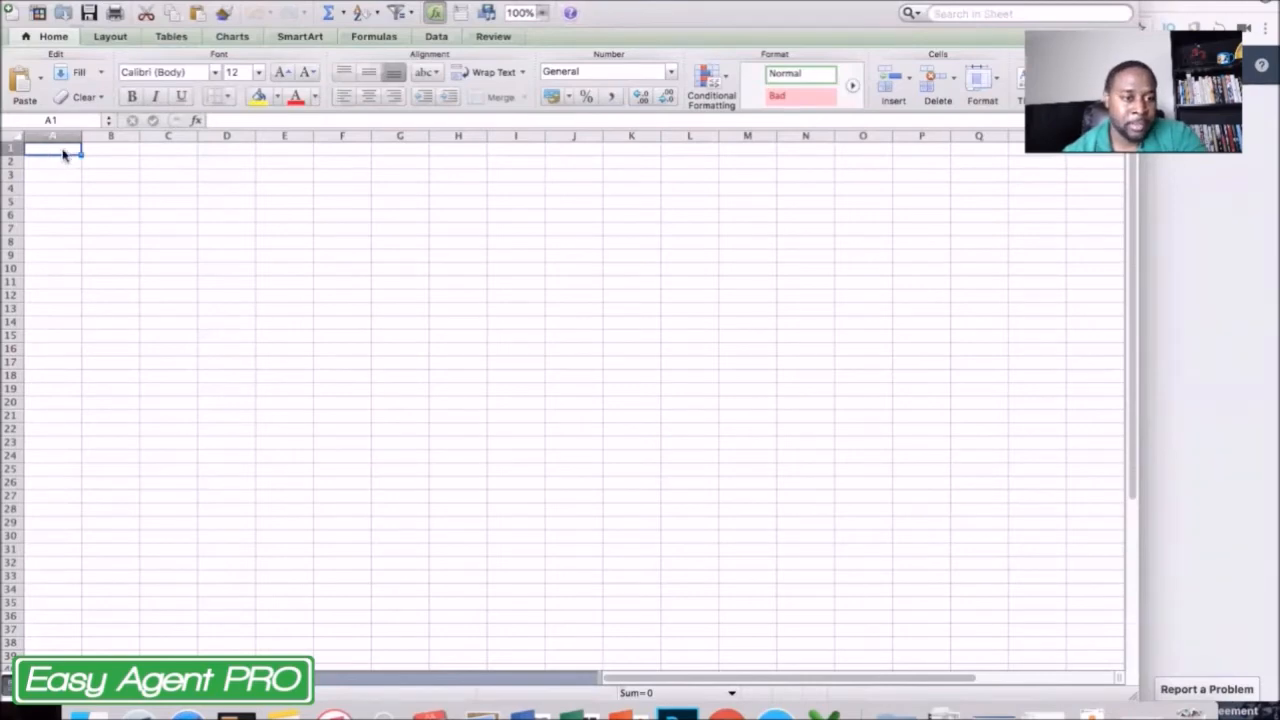
key("super+v")
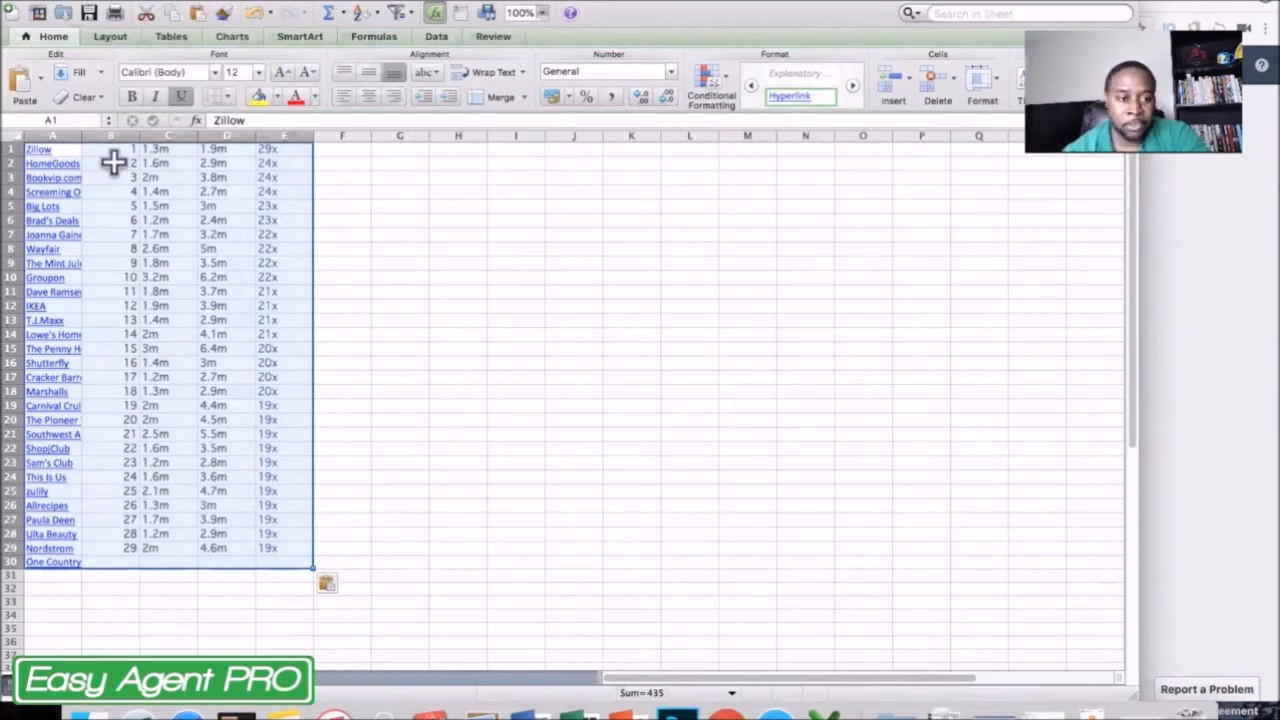
Switch back to Audience Insights and replace the Real estate interest with Zillow.
left_click(1231, 530)
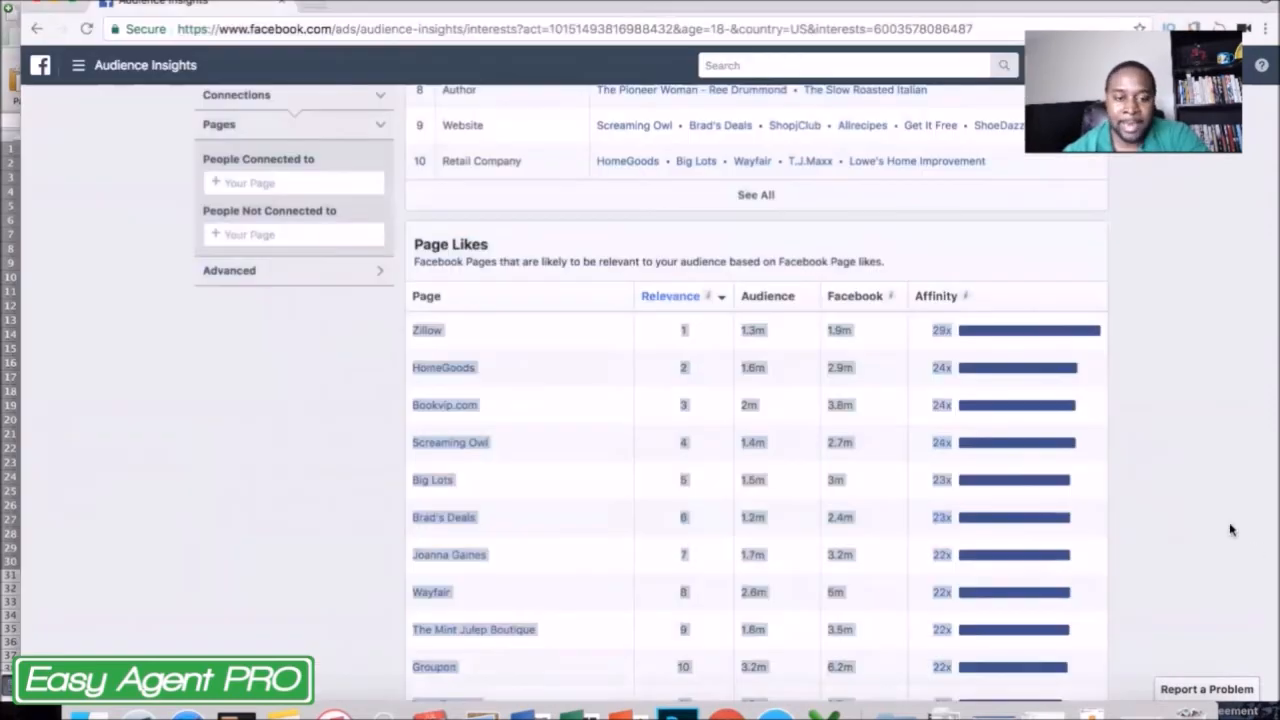
scroll(335, 397, "up", 3)
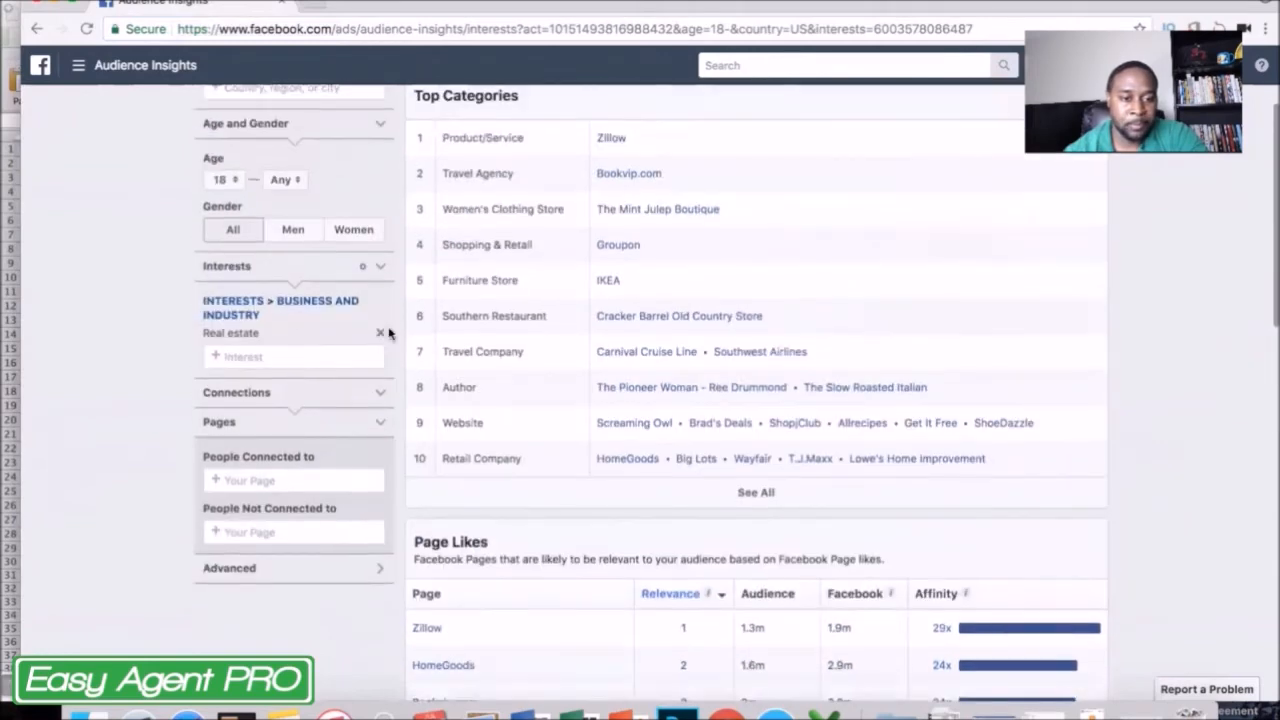
left_click(379, 332)
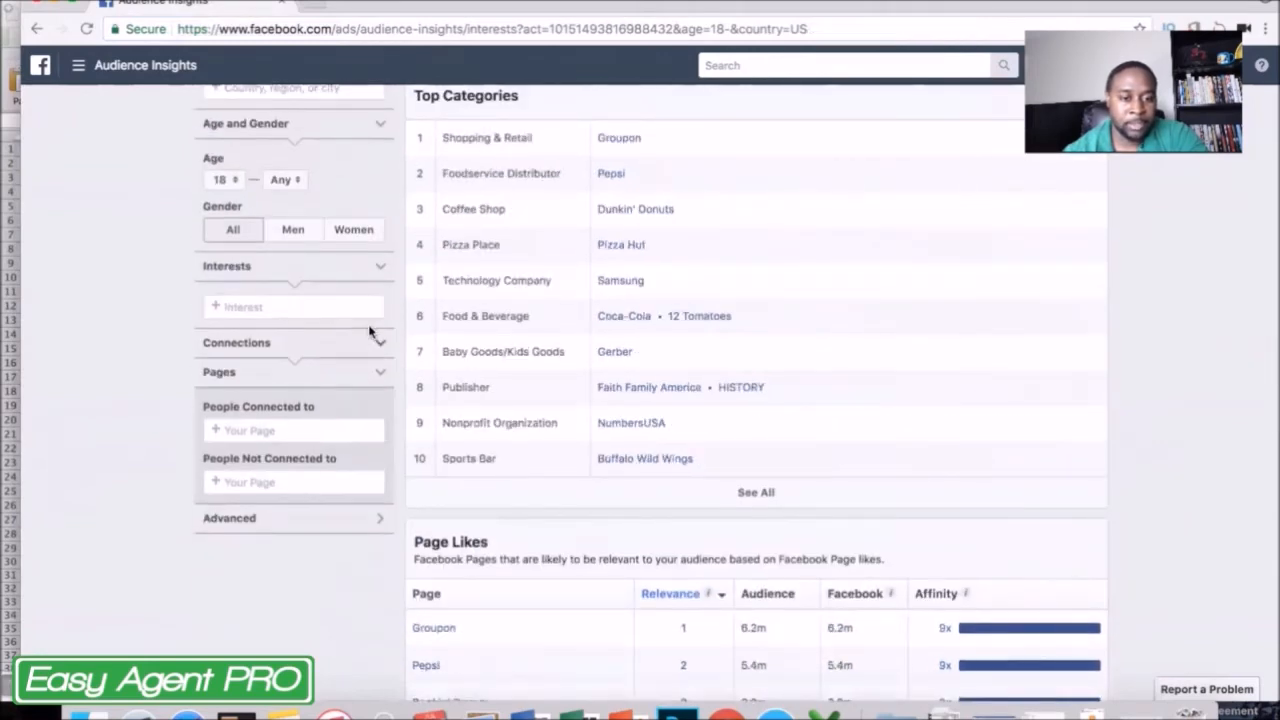
left_click(319, 306)
type("zillow")
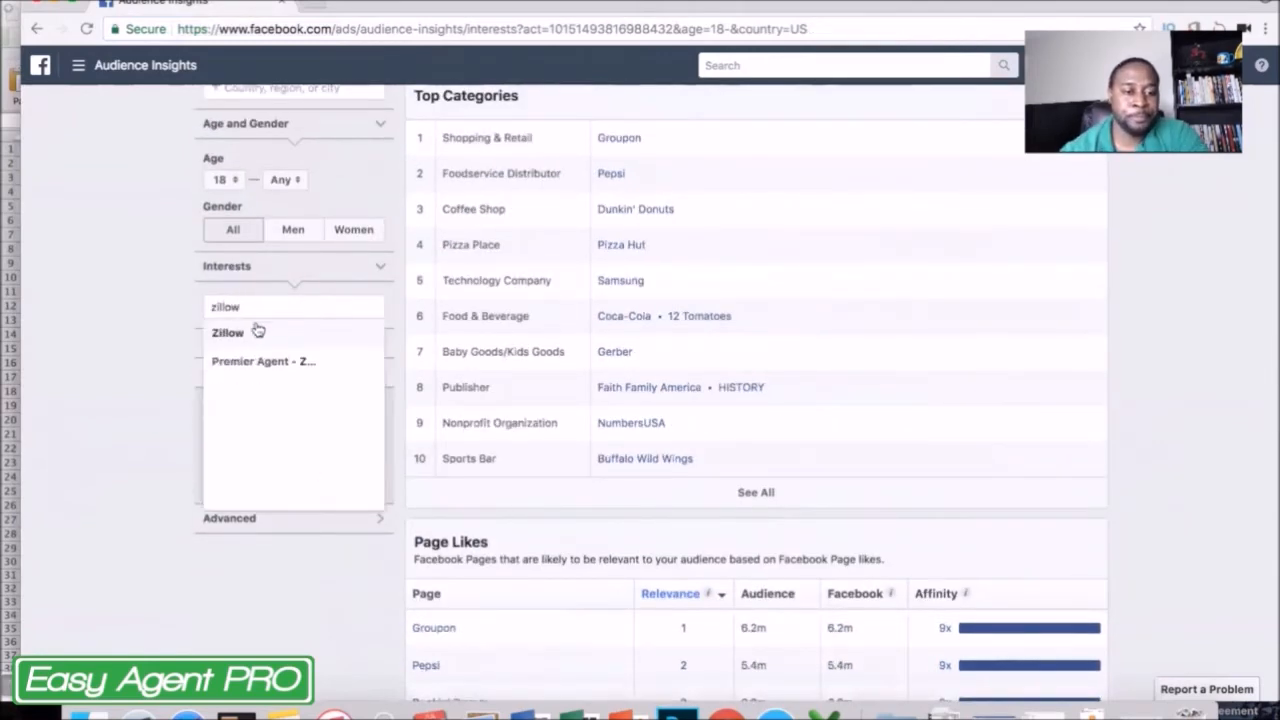
left_click(255, 331)
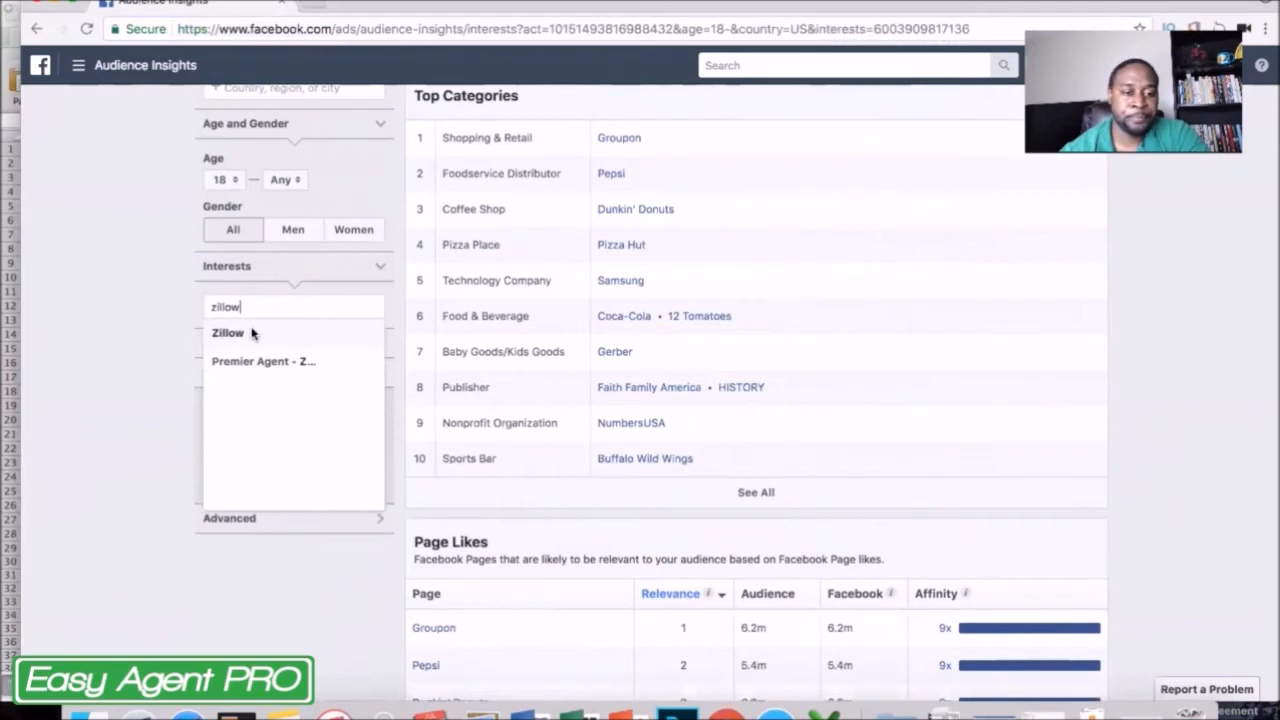
left_click(1198, 472)
Copy the Zillow audience's Page Likes rows from Zillow through Skinnytaste into the Excel sheet, starting at cell A31 below the existing rows.
scroll(1198, 472, "down", 10)
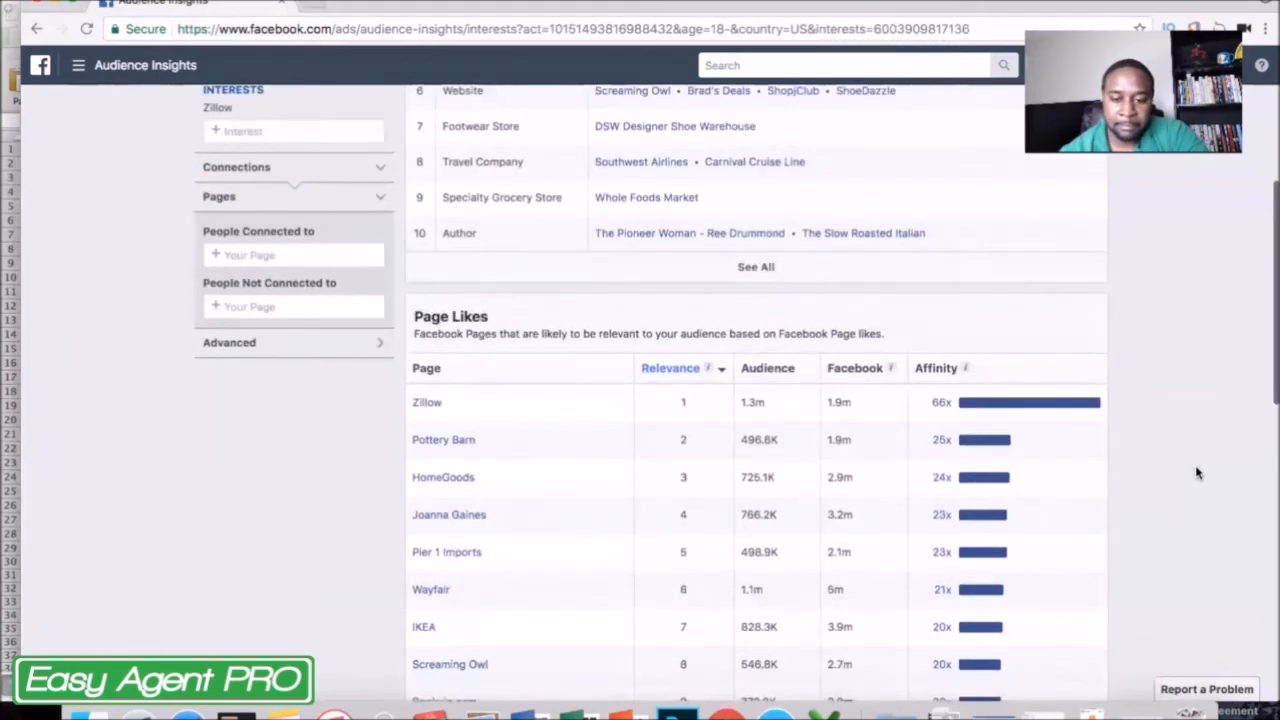
scroll(1198, 472, "down", 3)
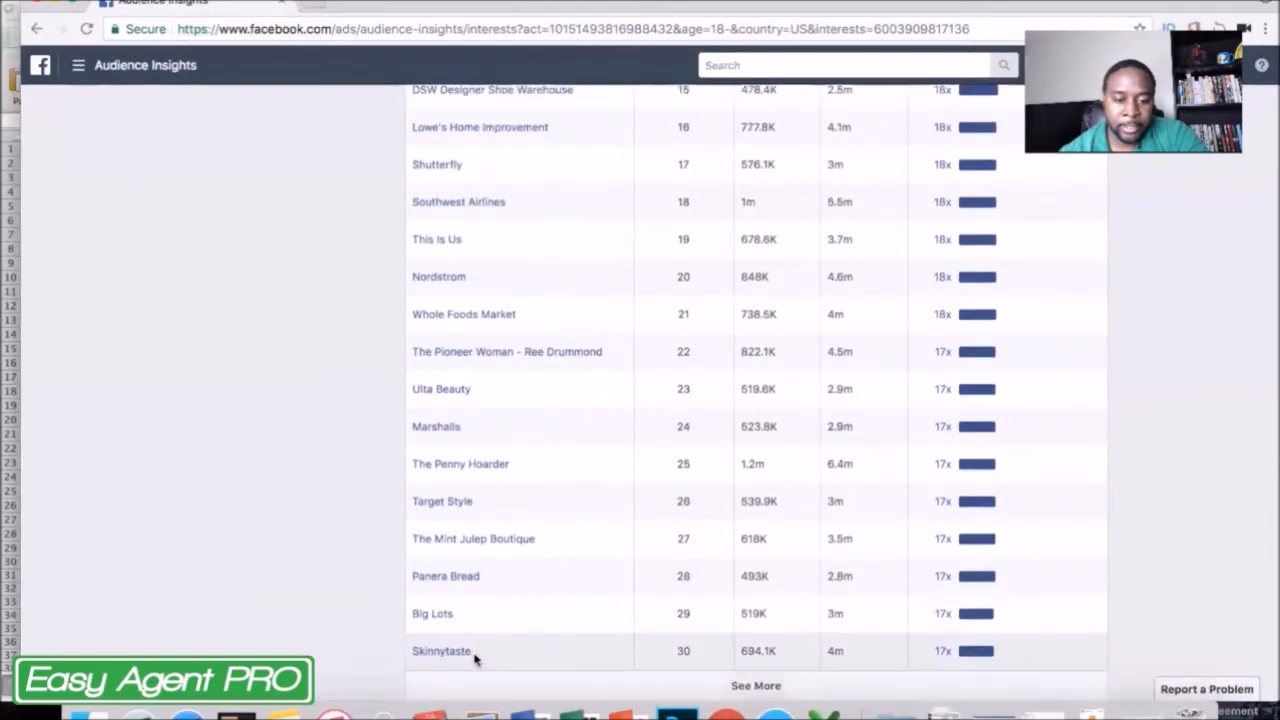
left_click_drag(475, 658, 455, 575)
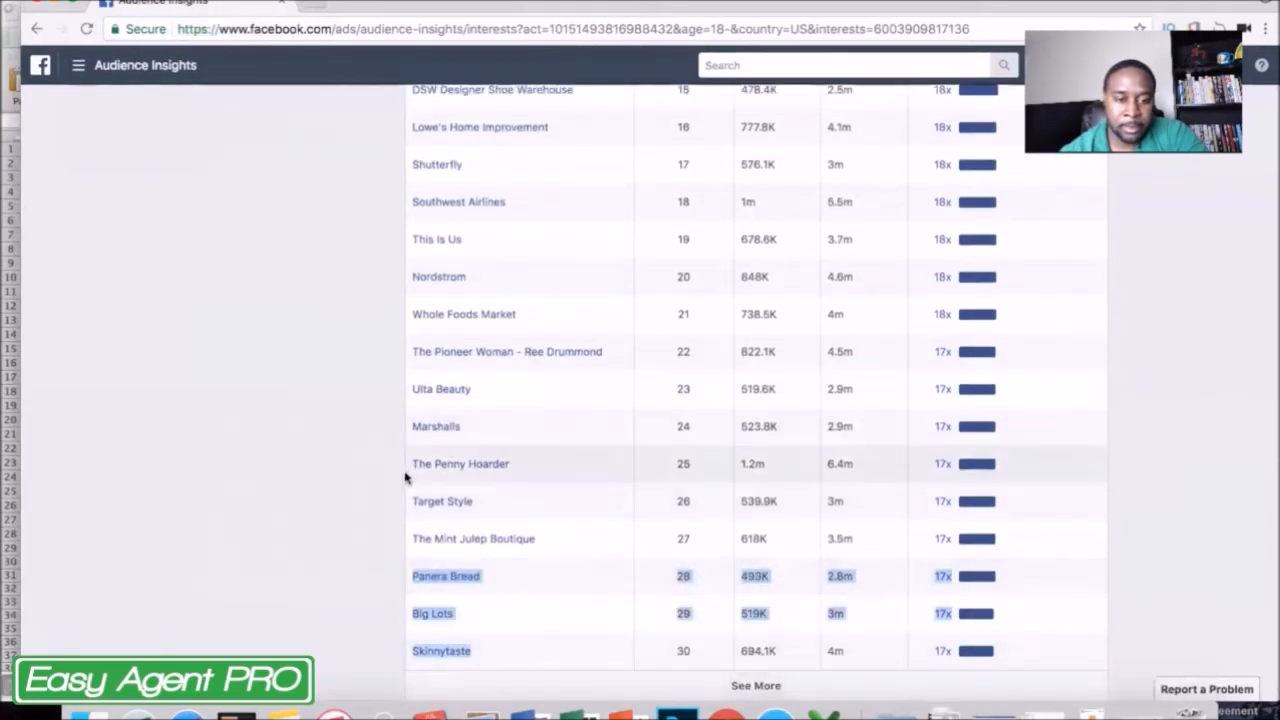
left_click(490, 662)
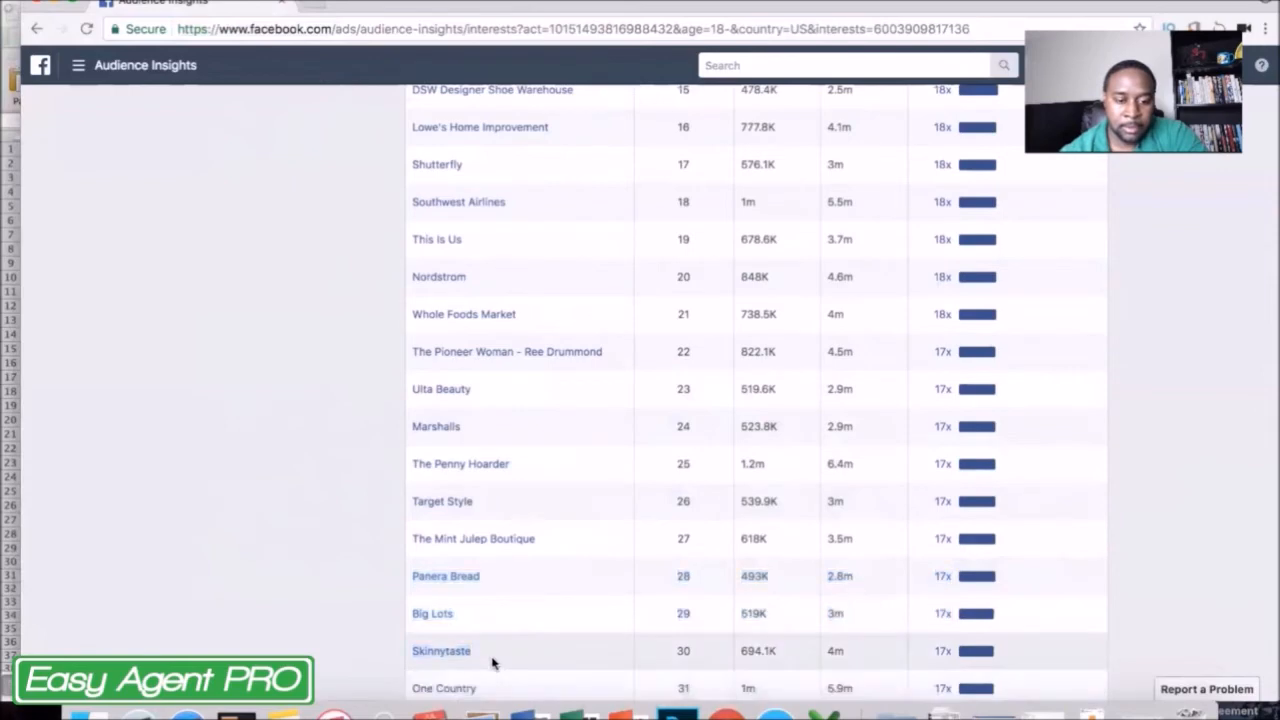
left_click_drag(478, 657, 406, 289)
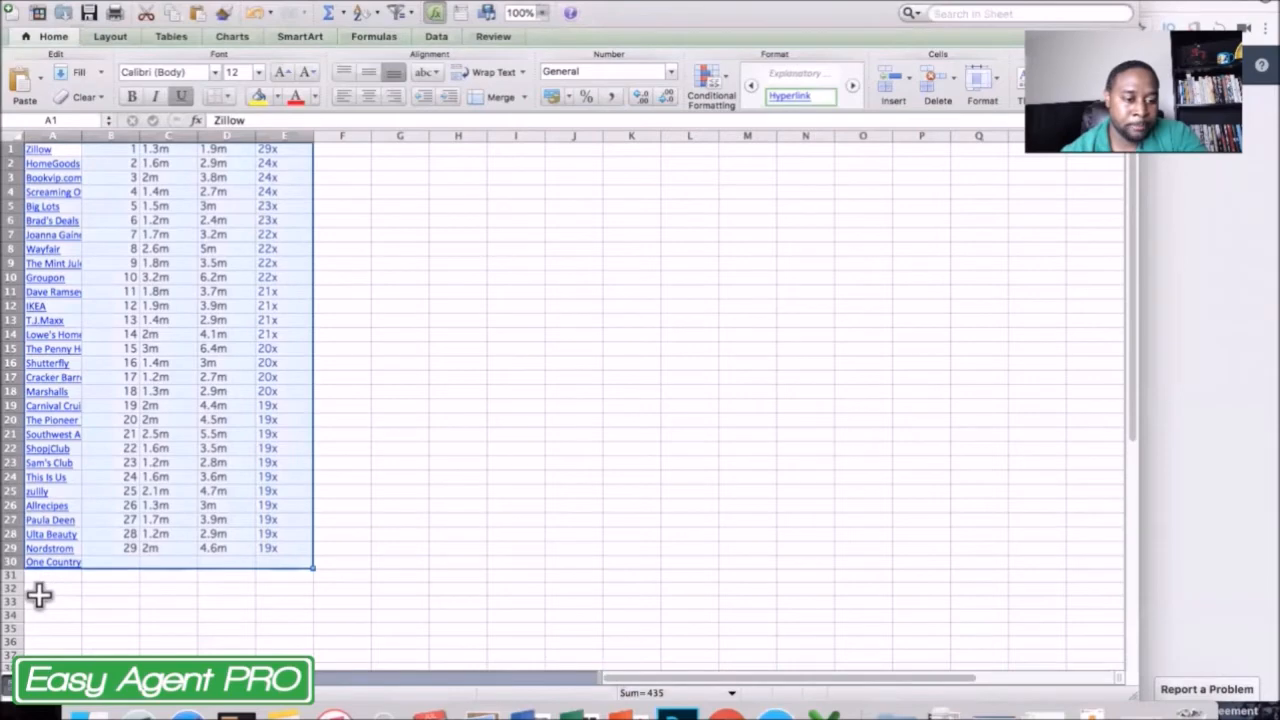
left_click(42, 599)
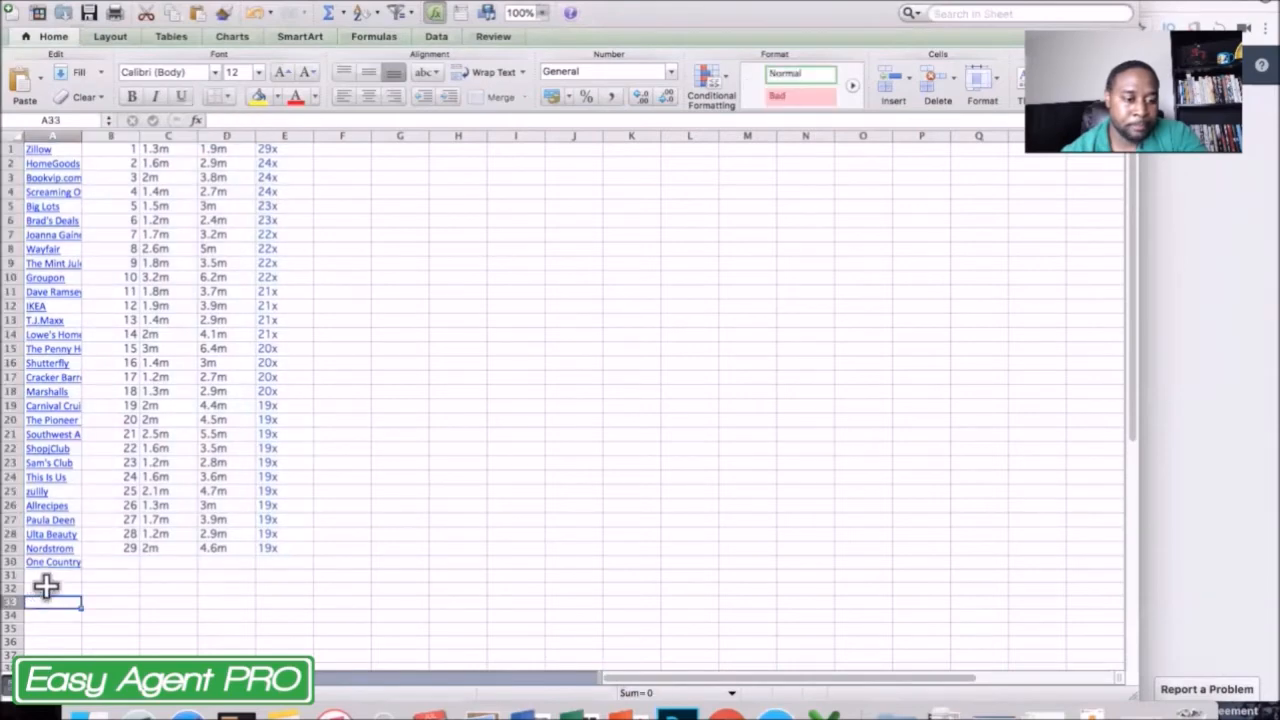
left_click(44, 588)
left_click(50, 574)
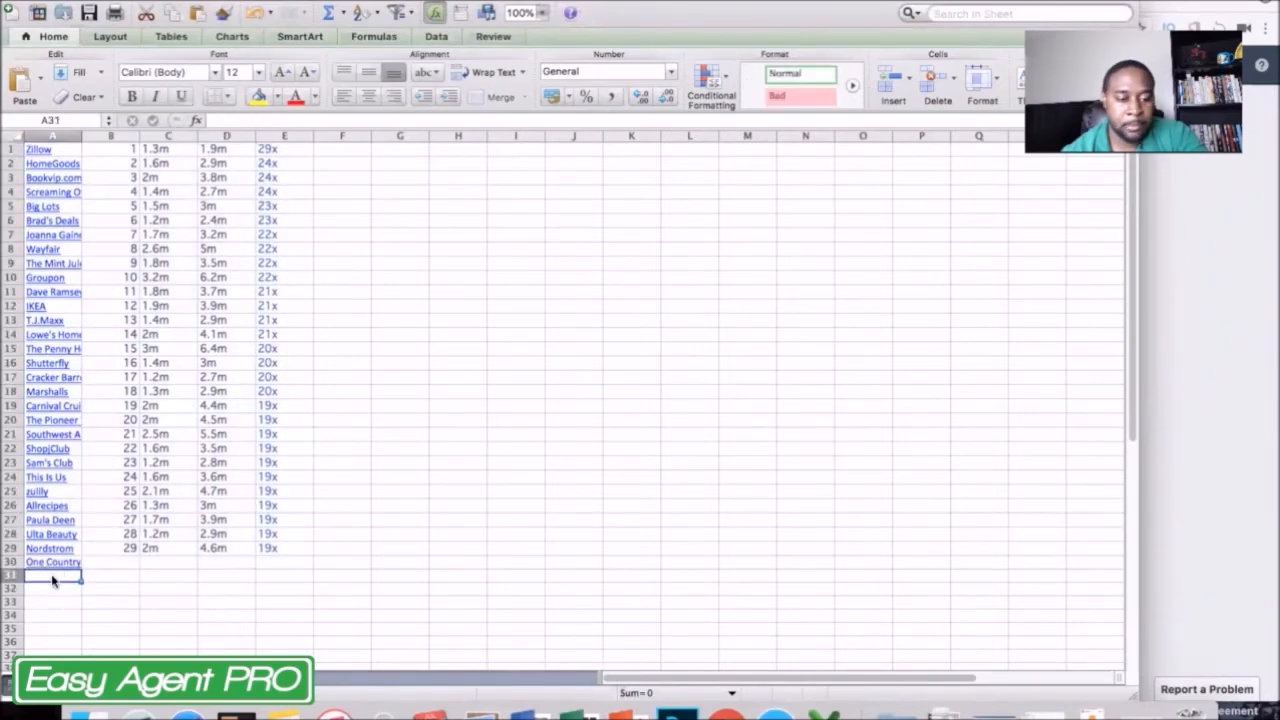
key("super+v")
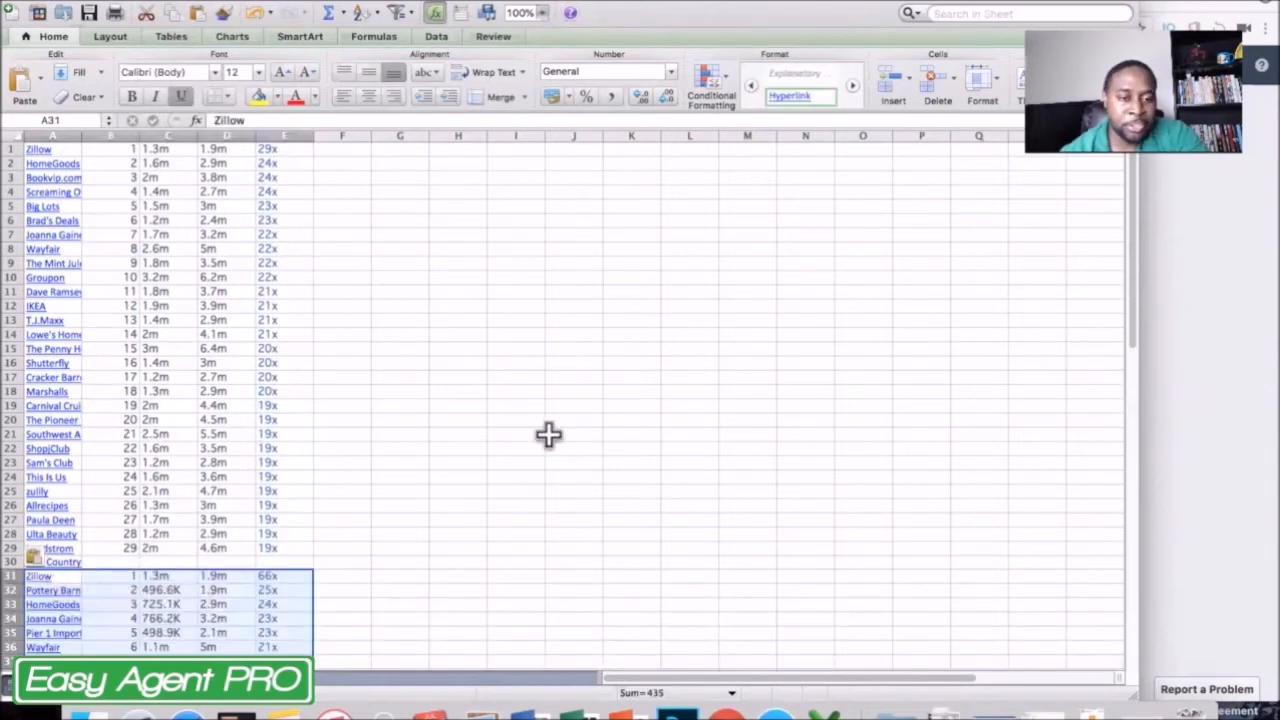
scroll(548, 434, "down", 3)
scroll(548, 434, "down", 10)
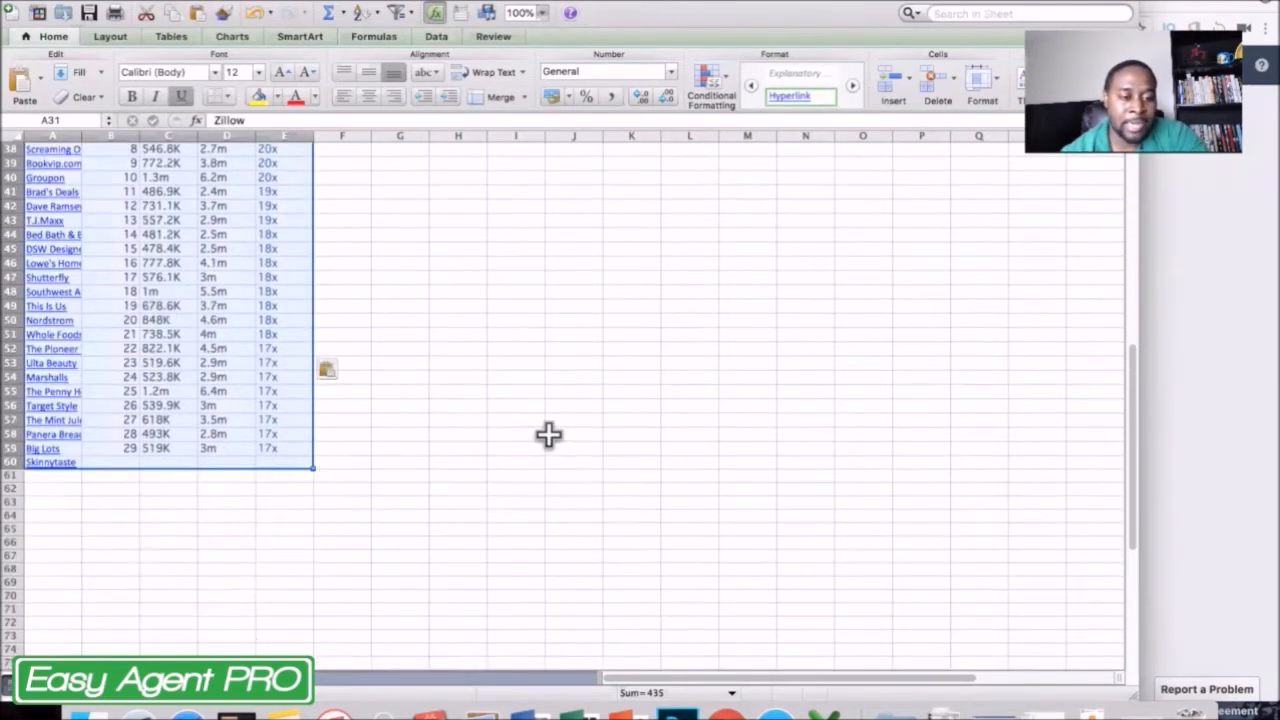
Sort the sheet ascending by the page names in column A, expanding the selection to all data, and widen column A.
scroll(548, 434, "up", 12)
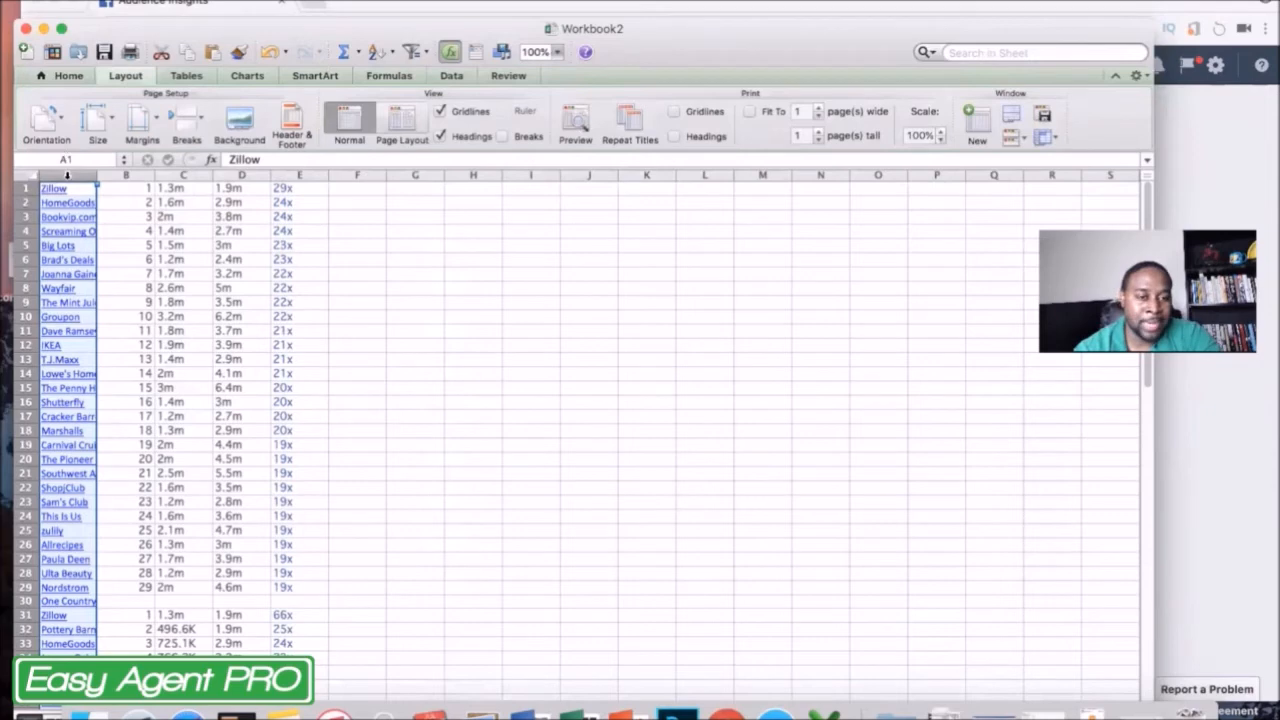
left_click(390, 58)
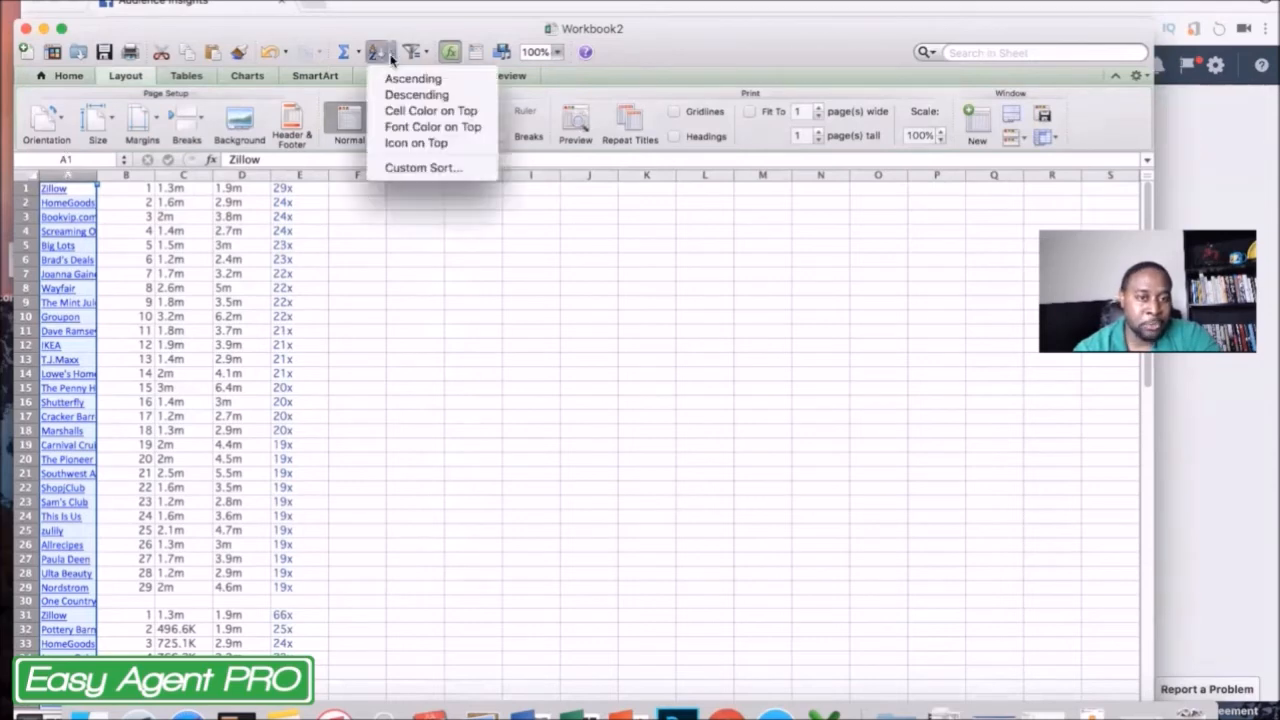
left_click(395, 78)
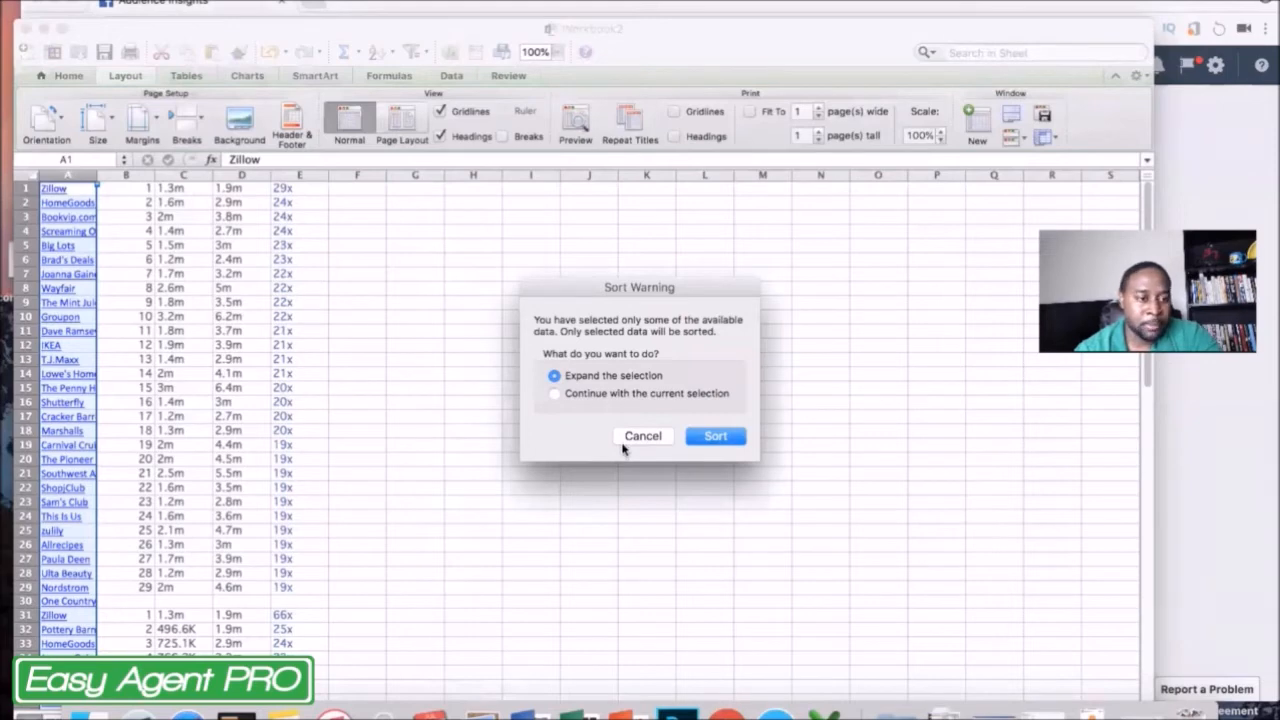
left_click(710, 438)
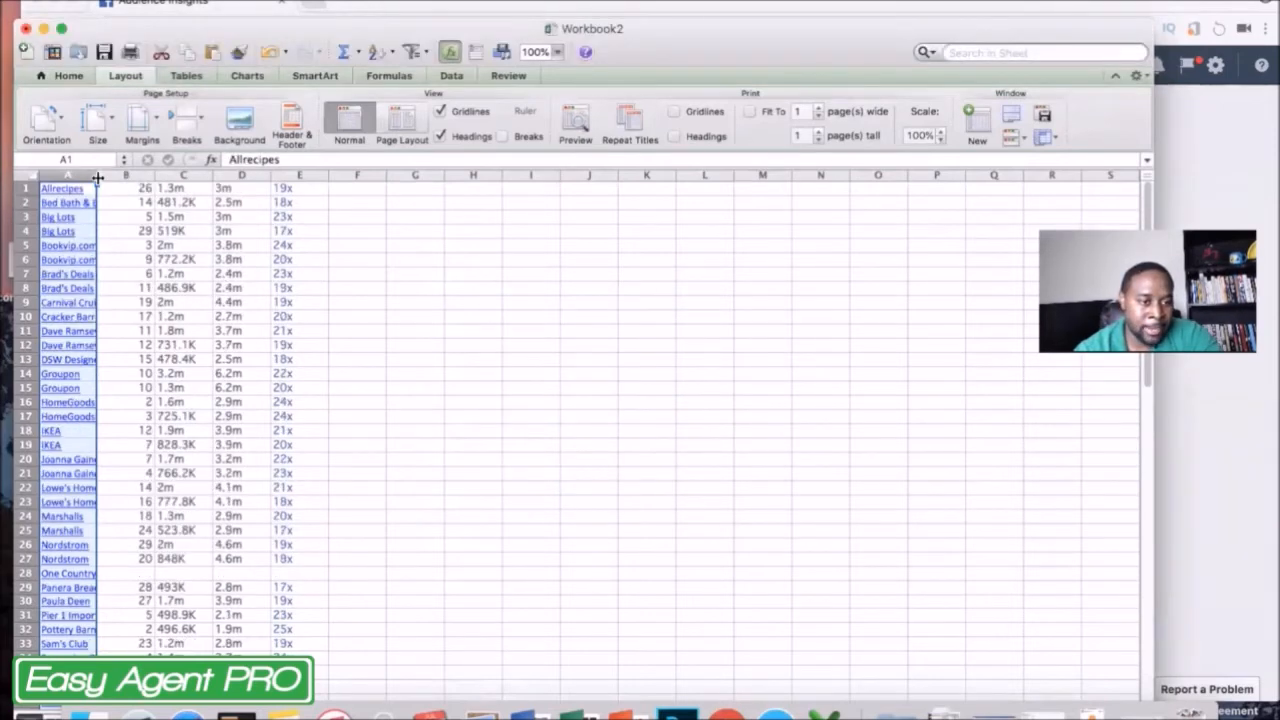
left_click_drag(98, 177, 211, 177)
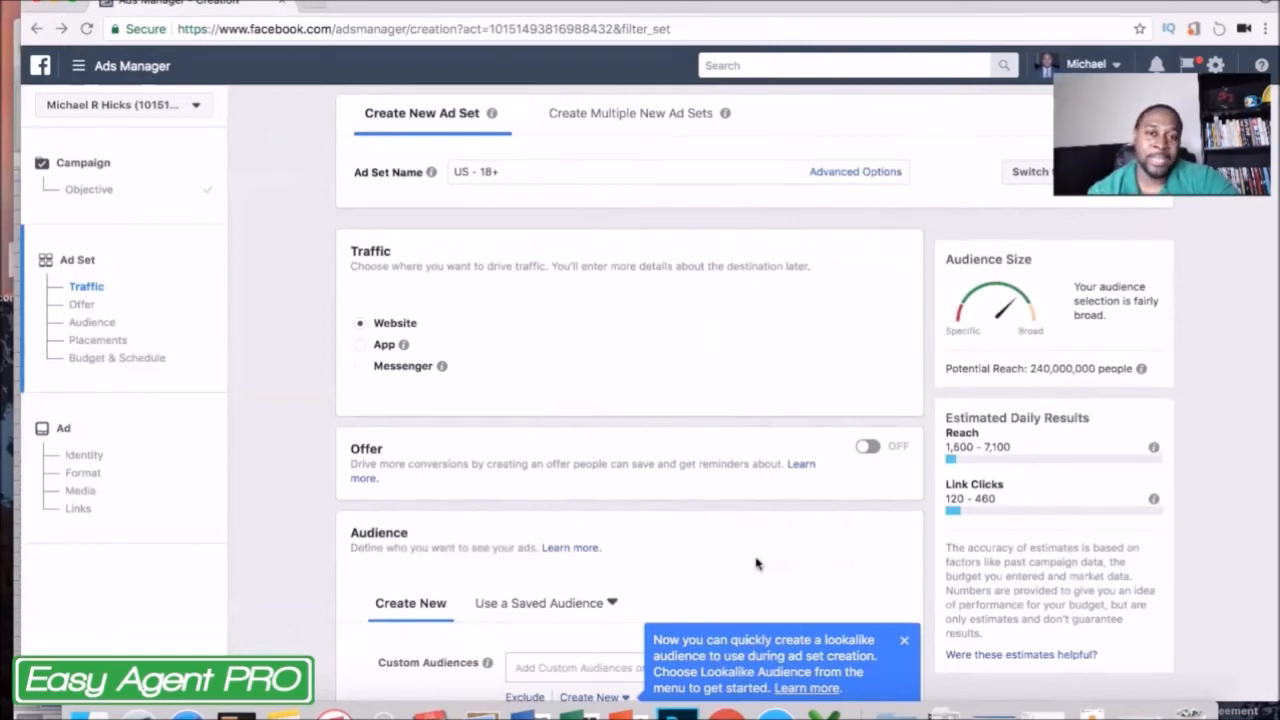
In the Ads Manager ad set's Audience section, dismiss the lookalike tip and start a new custom audience based on Website Traffic.
scroll(756, 563, "down", 3)
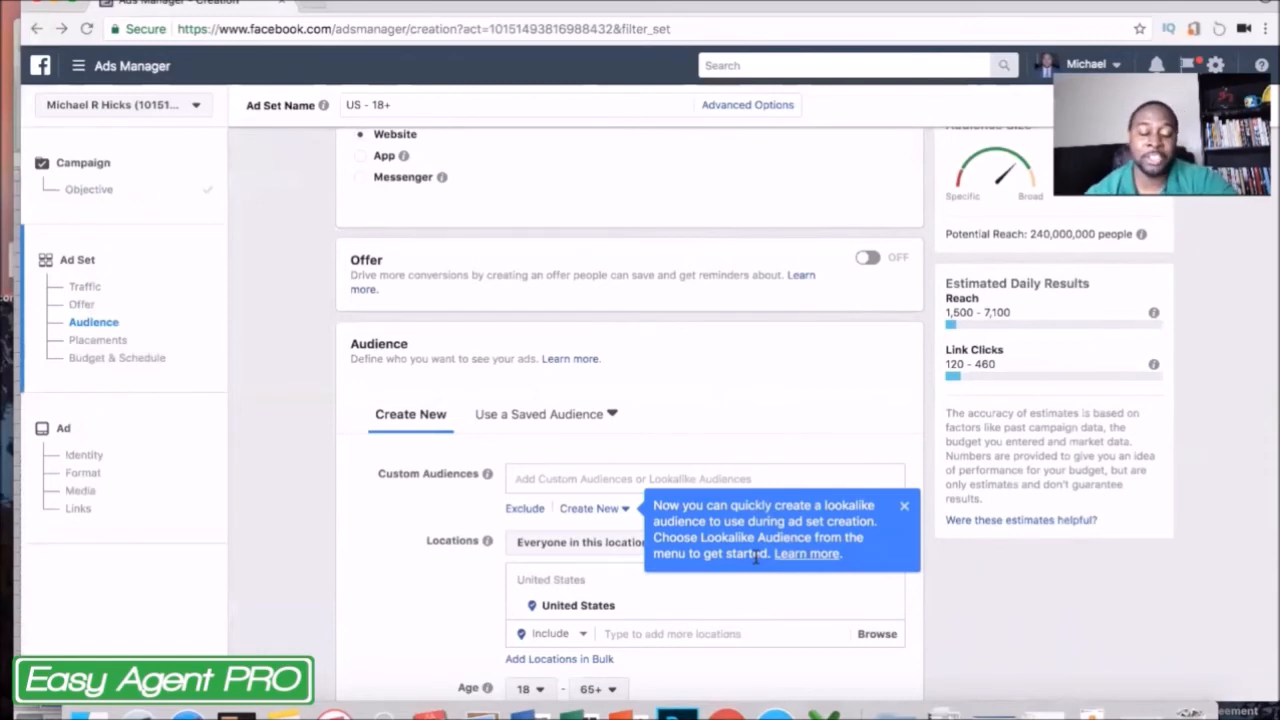
scroll(755, 560, "down", 1)
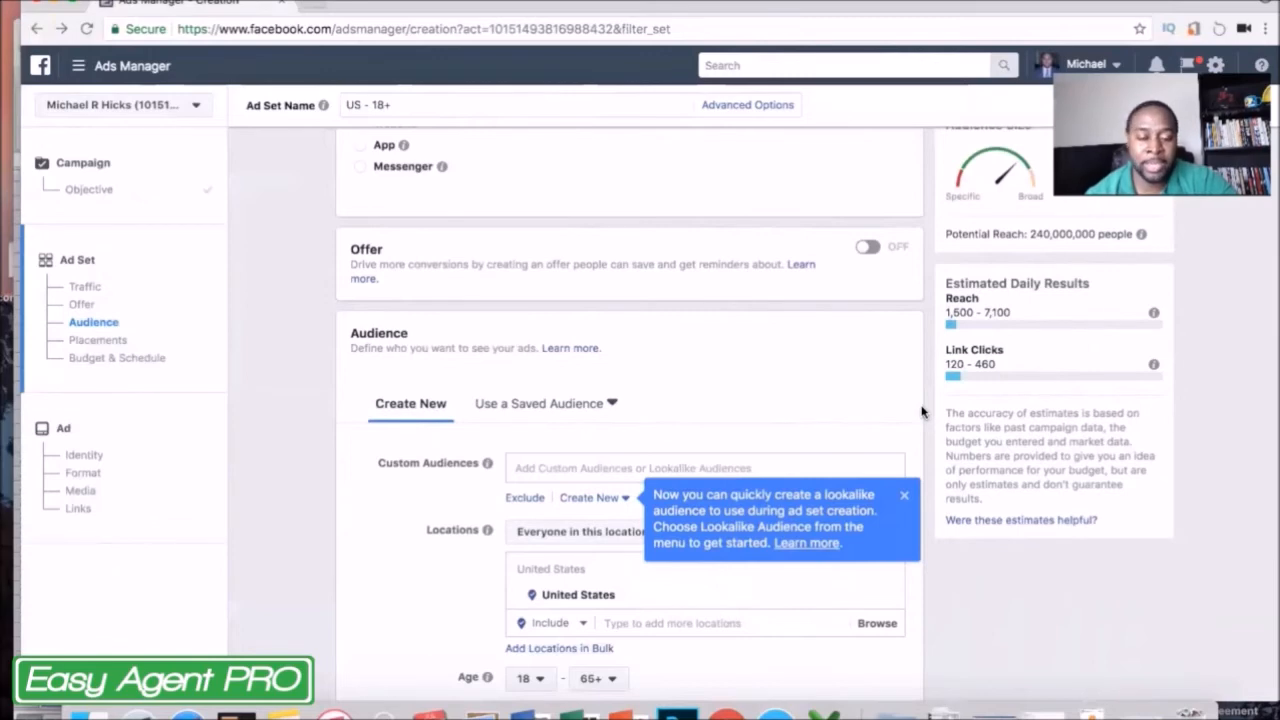
left_click(905, 497)
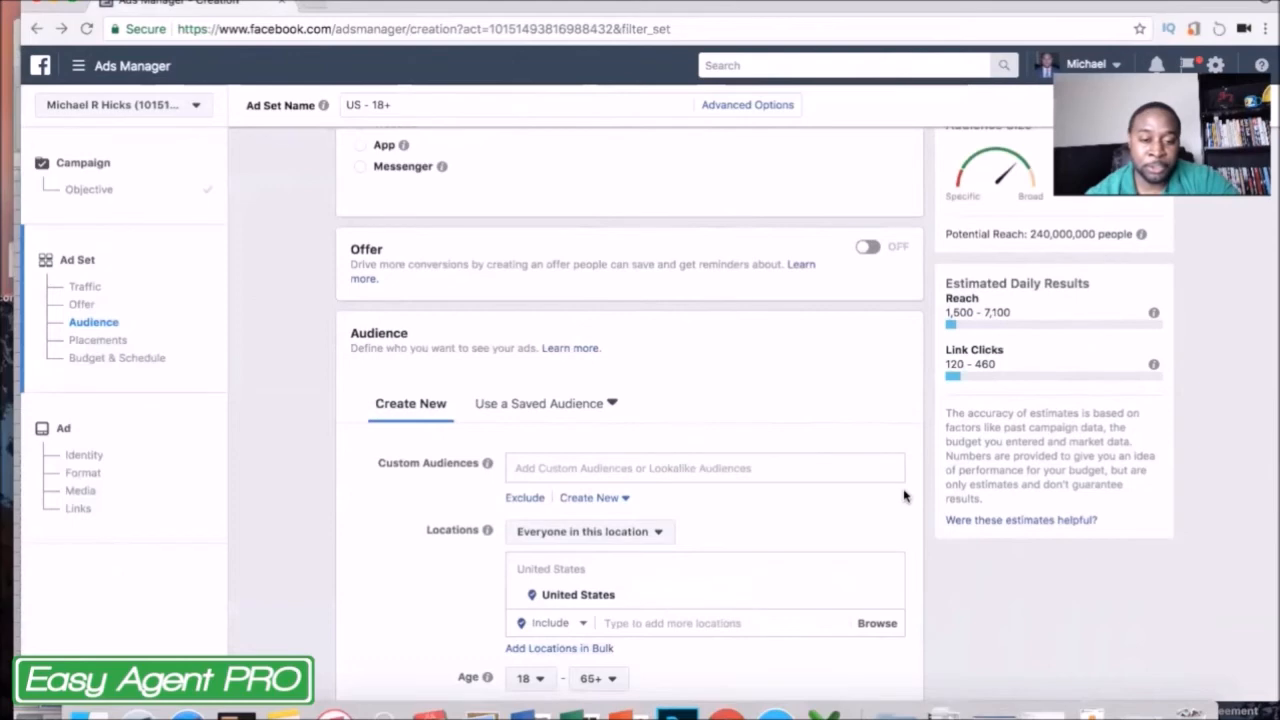
scroll(903, 494, "down", 1)
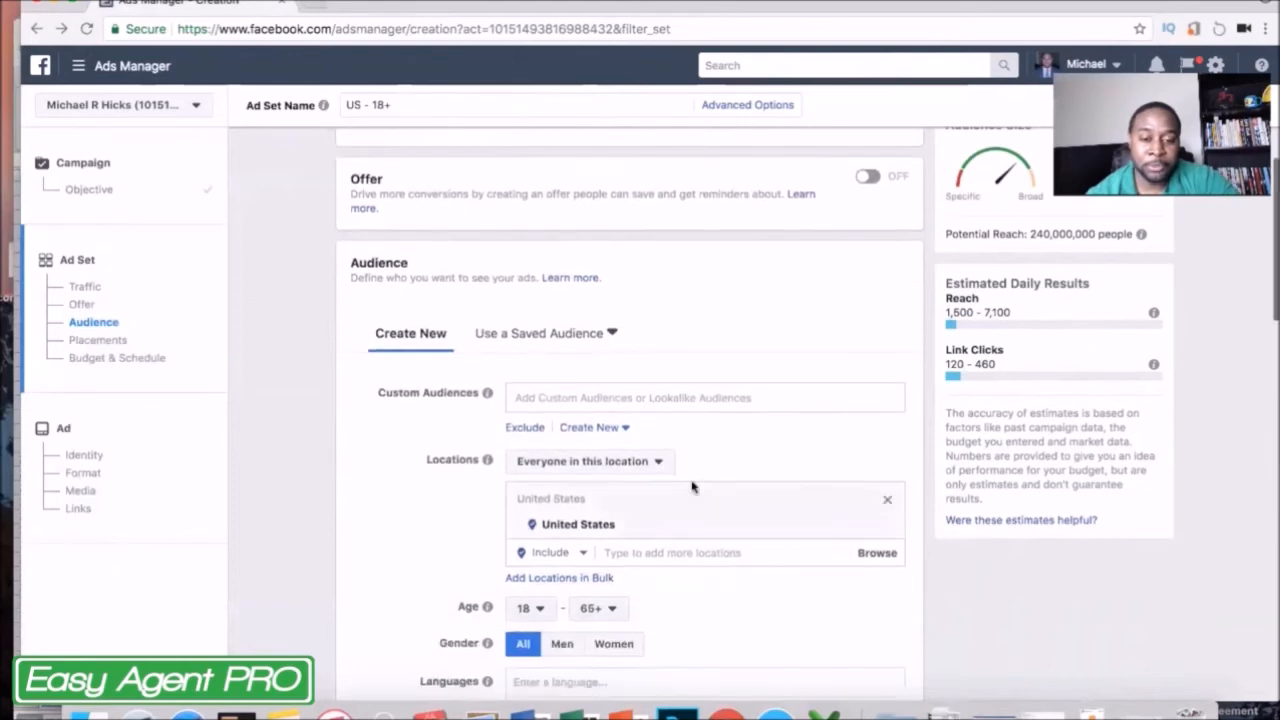
left_click(615, 430)
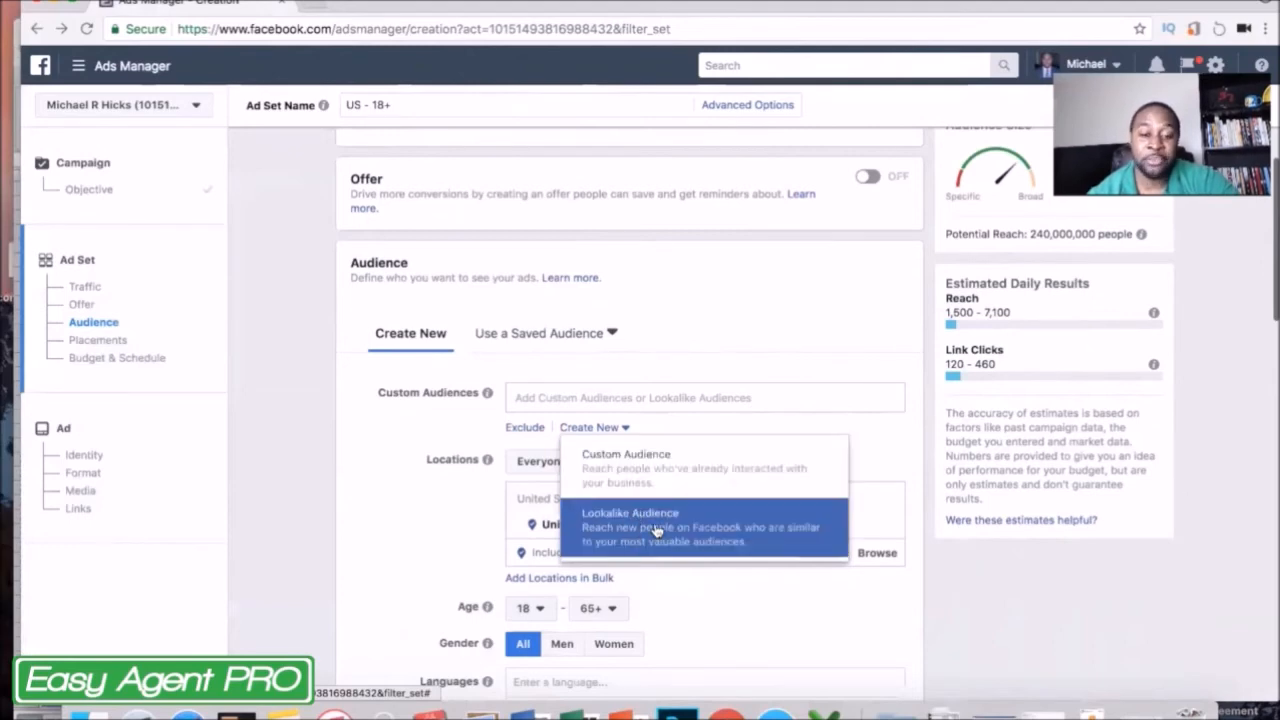
left_click(633, 480)
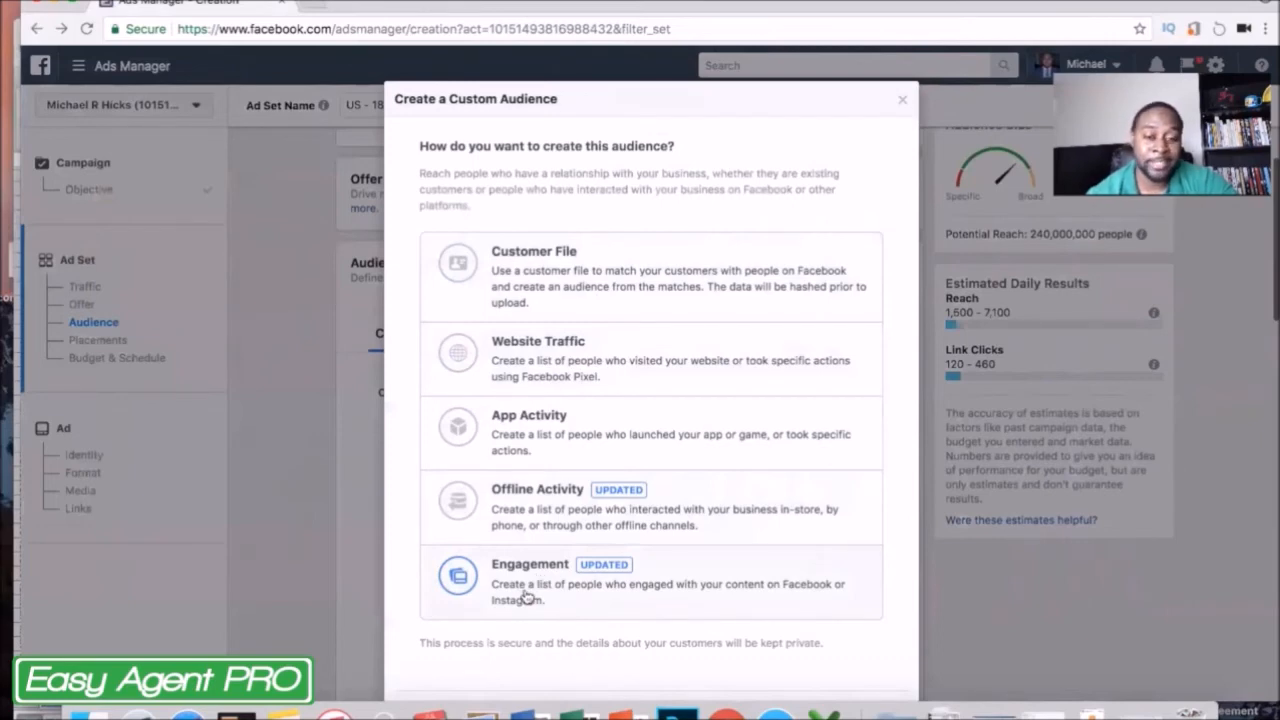
left_click(568, 369)
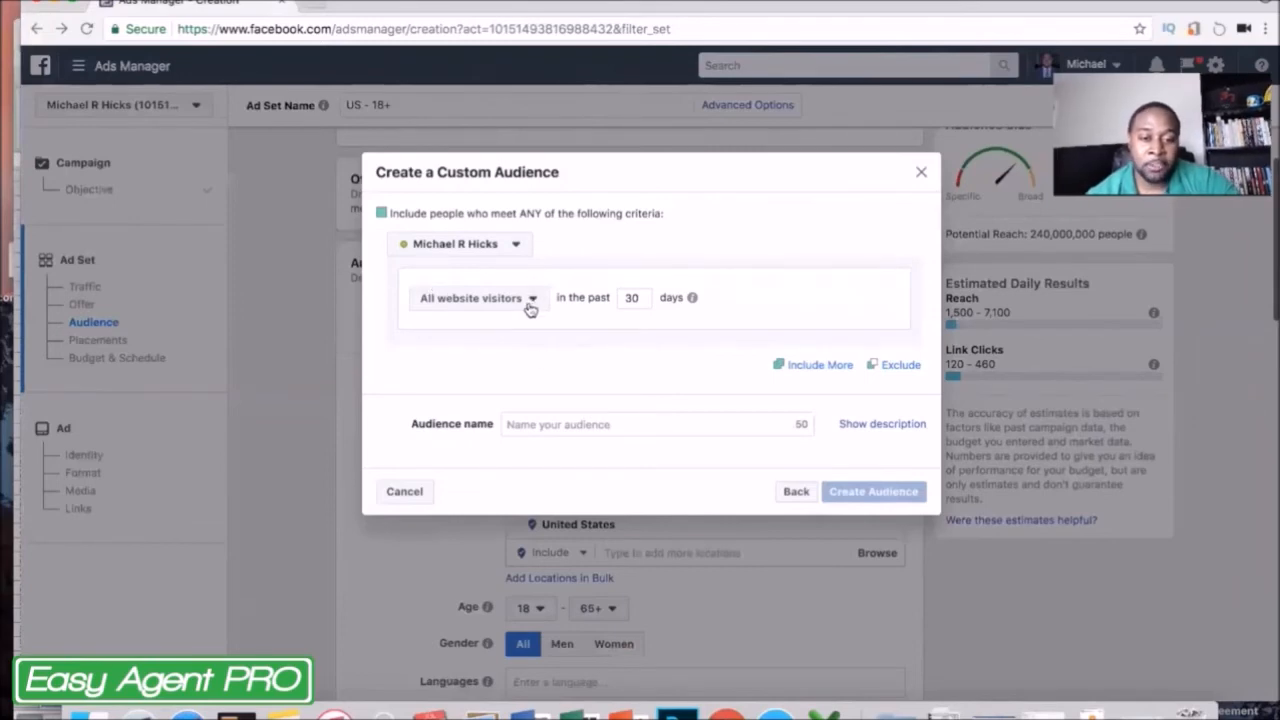
Set the custom audience to the past 3 days and its criterion to People who visited specific web pages.
double_click(630, 297)
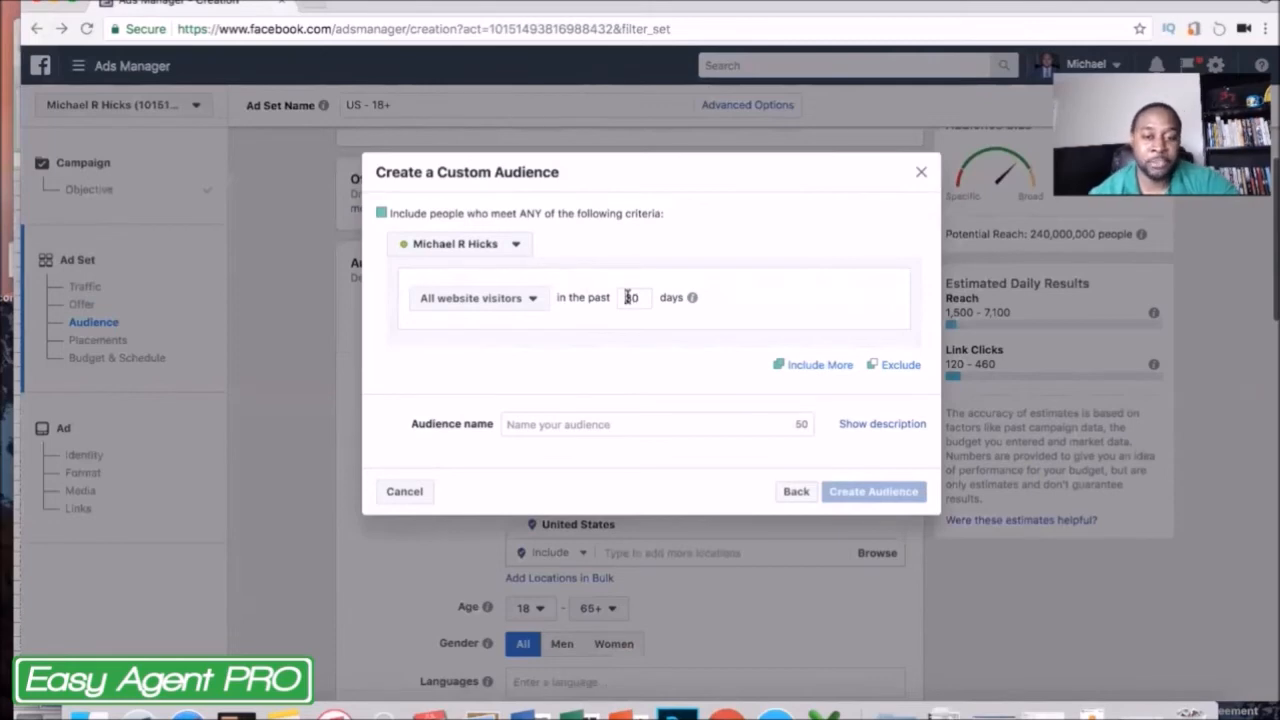
type("7")
key("BackSpace")
type("3")
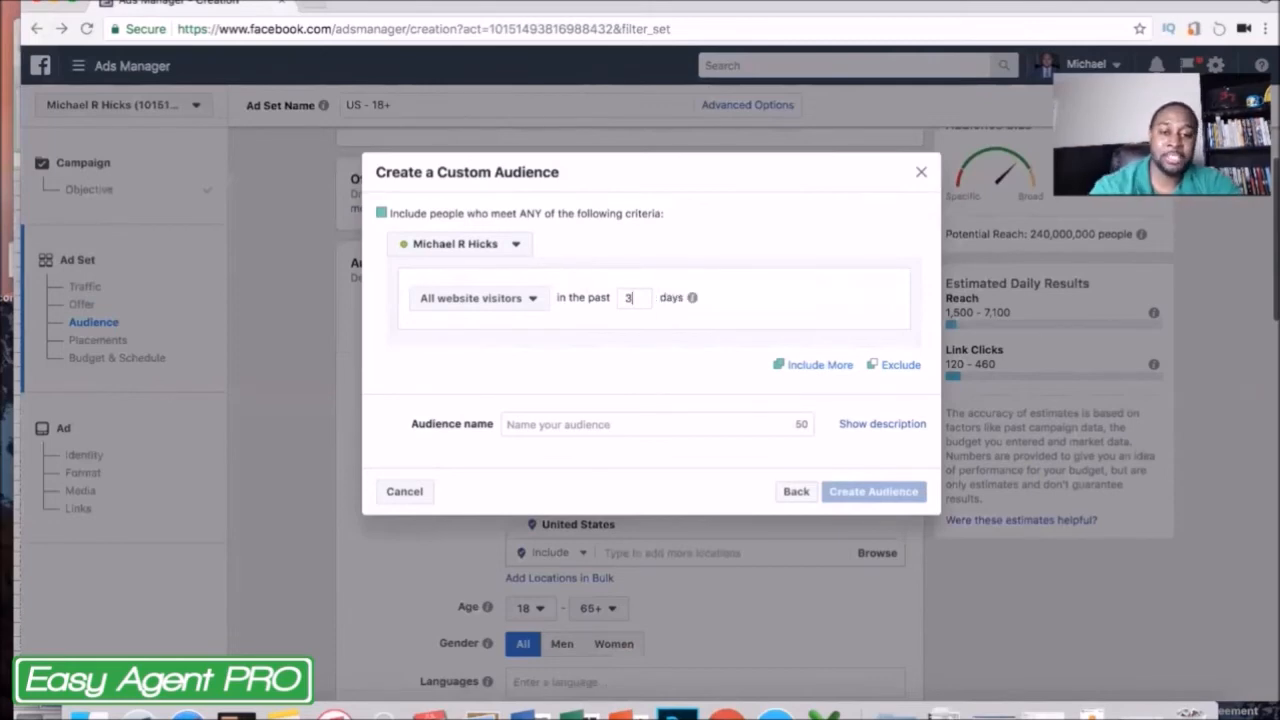
left_click(521, 298)
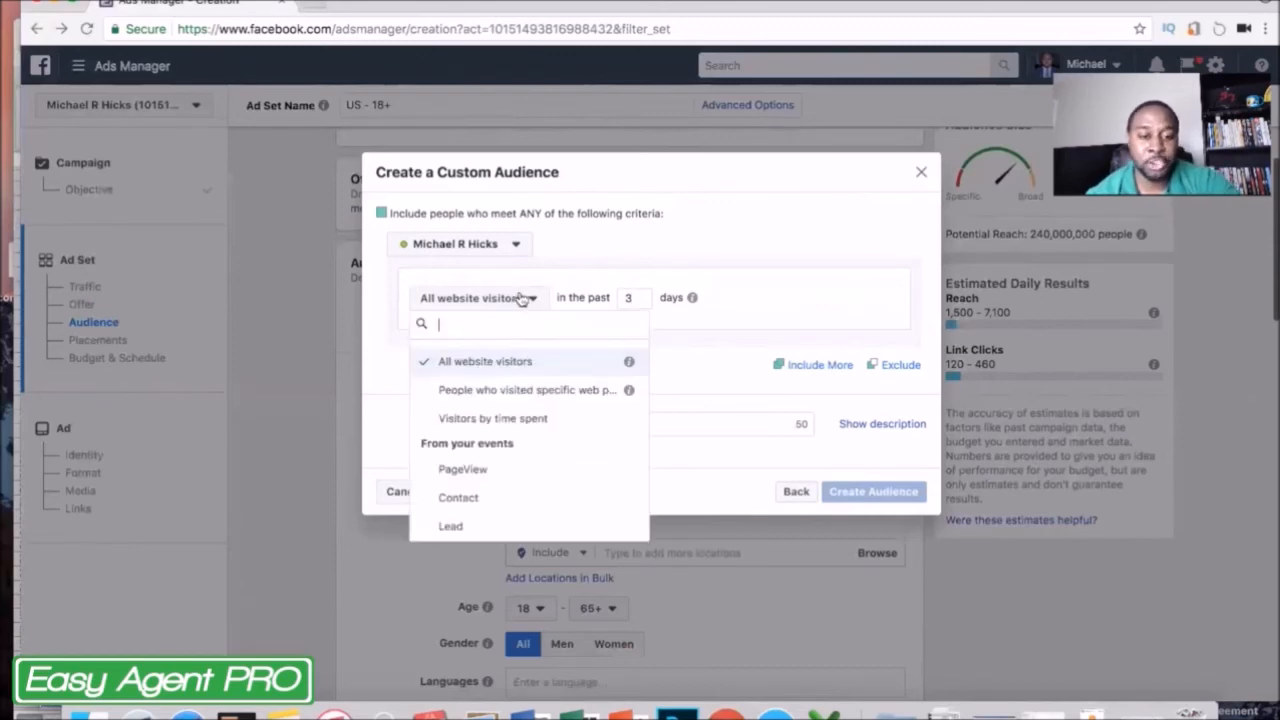
left_click(508, 391)
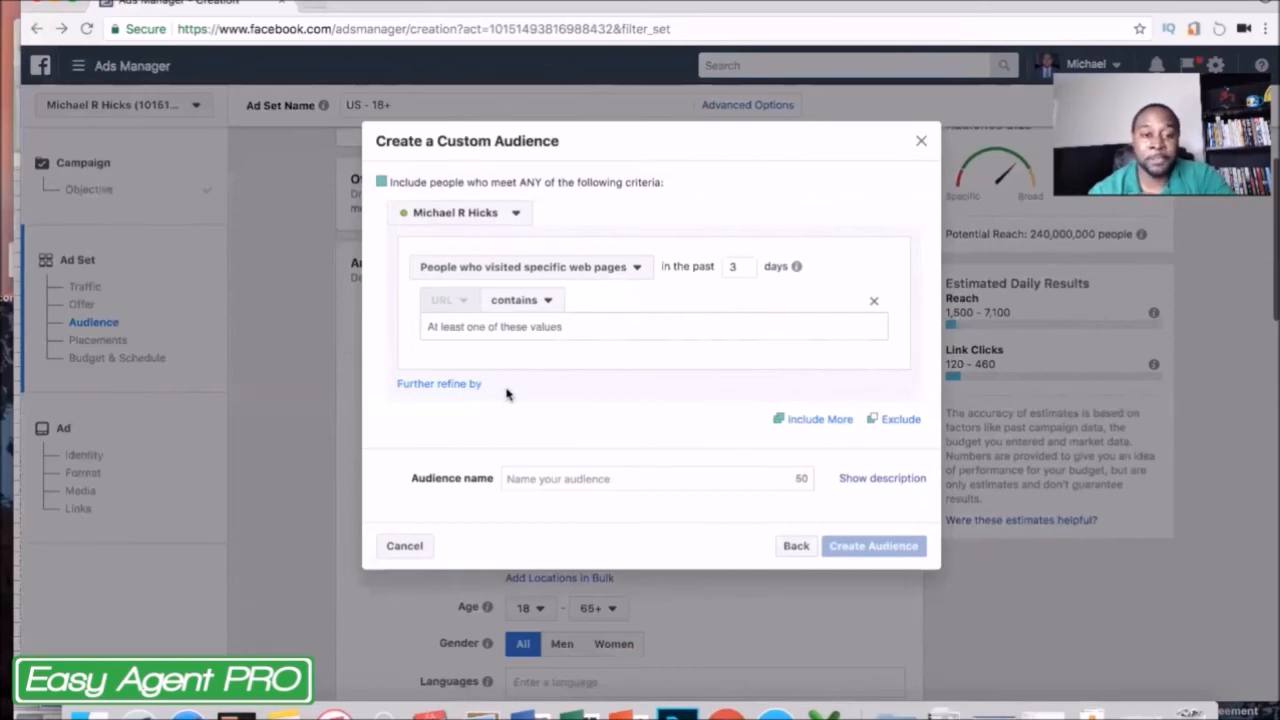
left_click(585, 327)
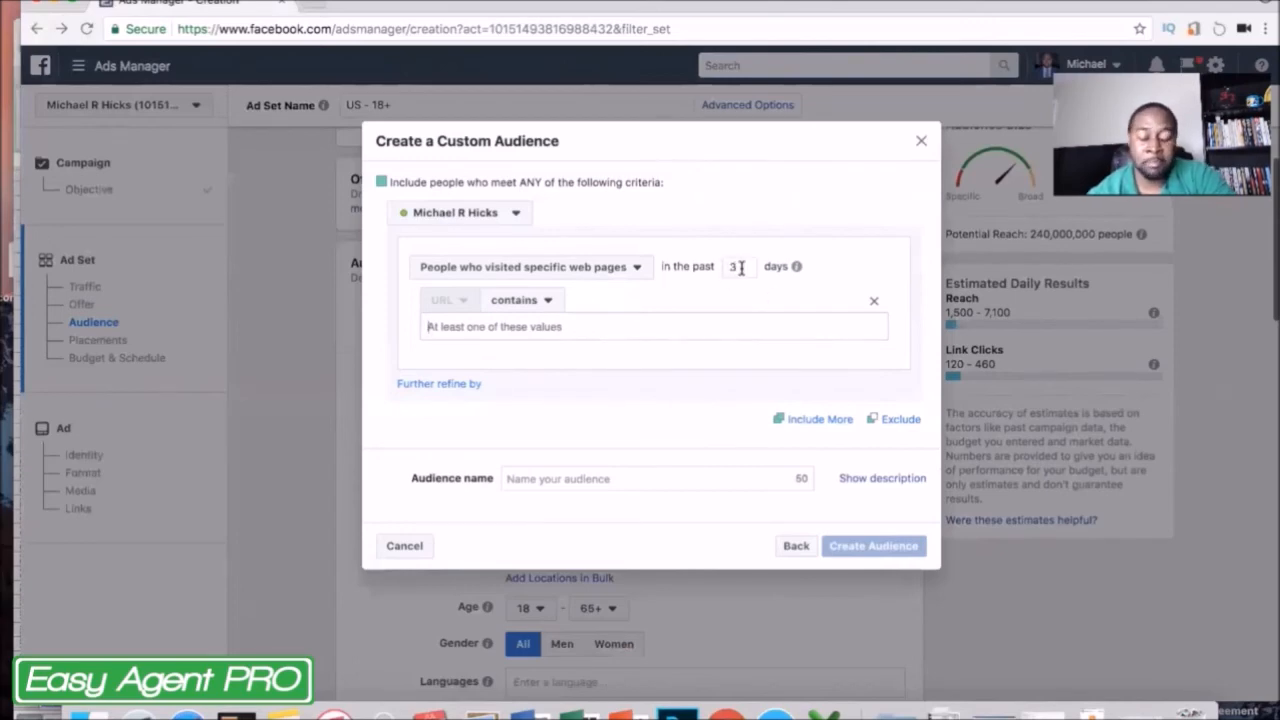
Set the custom audience window to the past 5 days and the criterion to All website visitors.
left_click_drag(740, 267, 726, 272)
type("5")
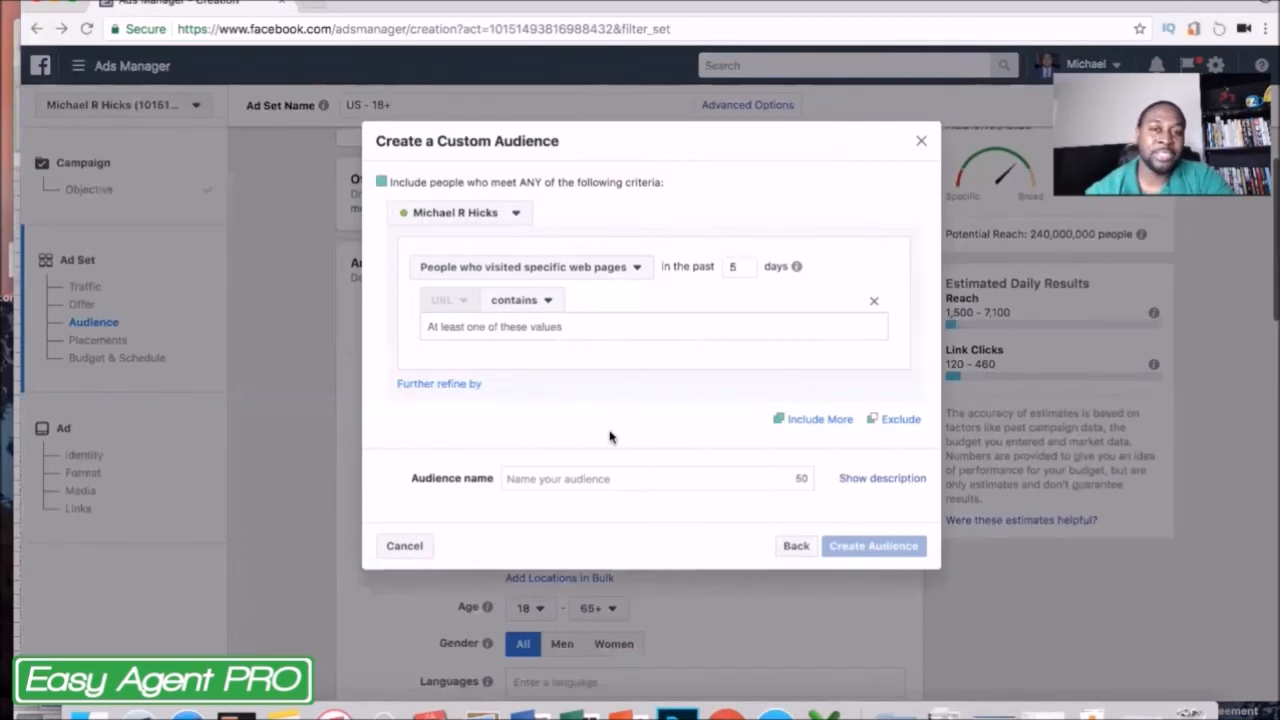
left_click(634, 270)
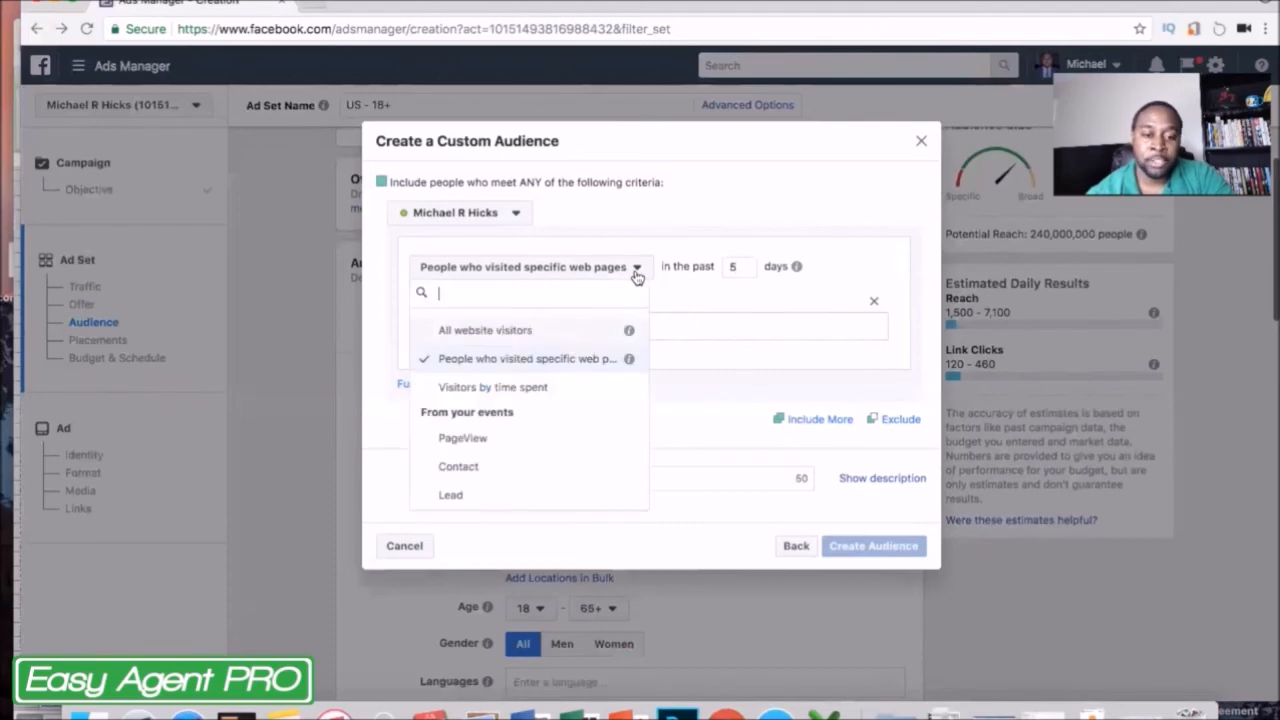
left_click(573, 330)
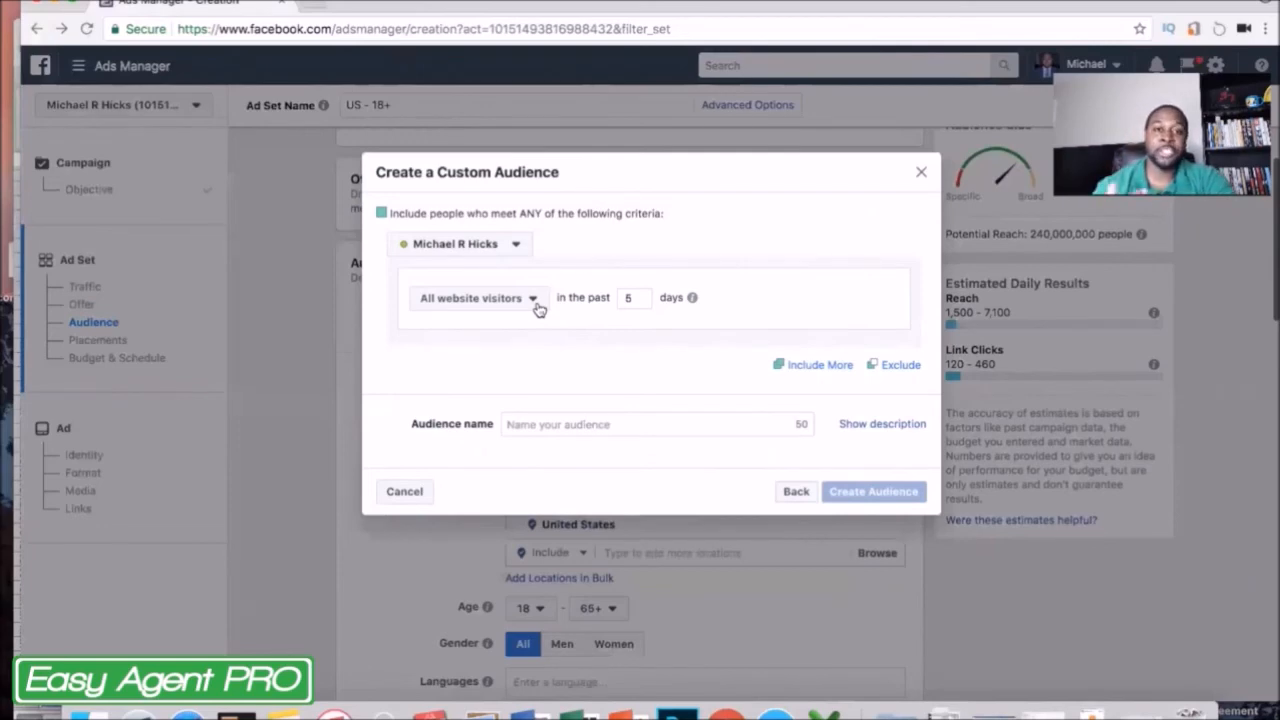
left_click(533, 299)
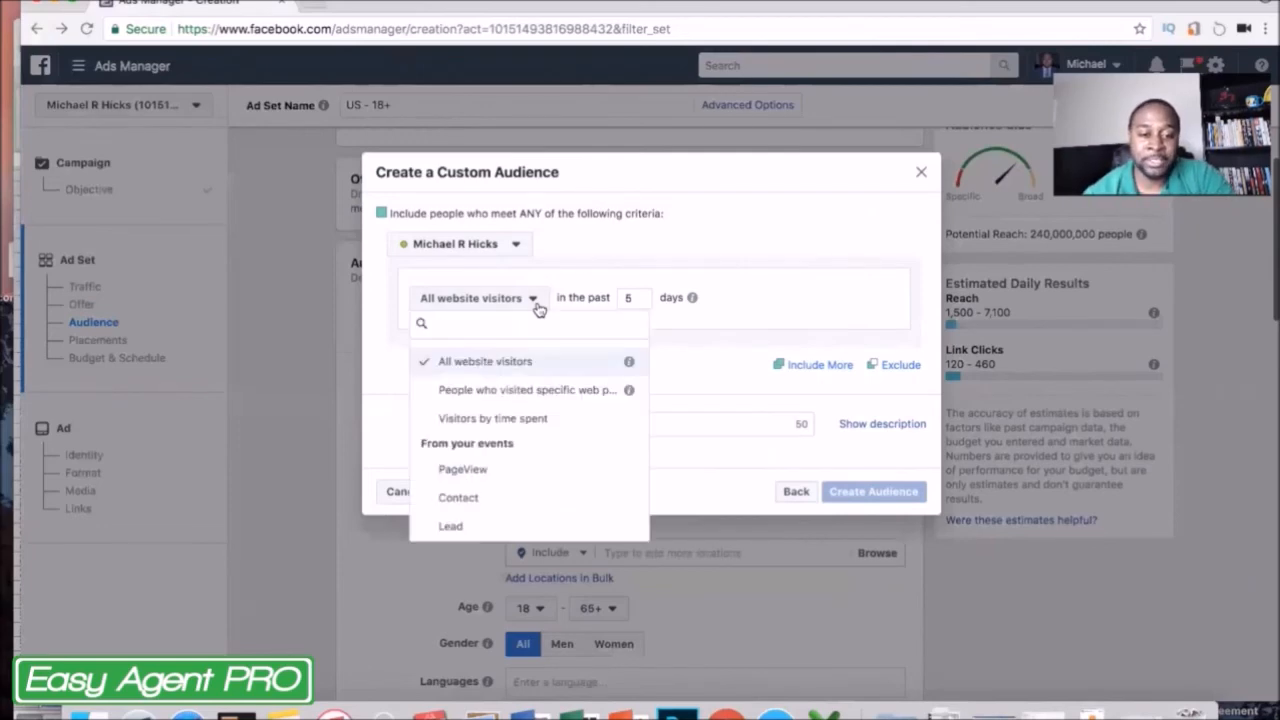
left_click(736, 288)
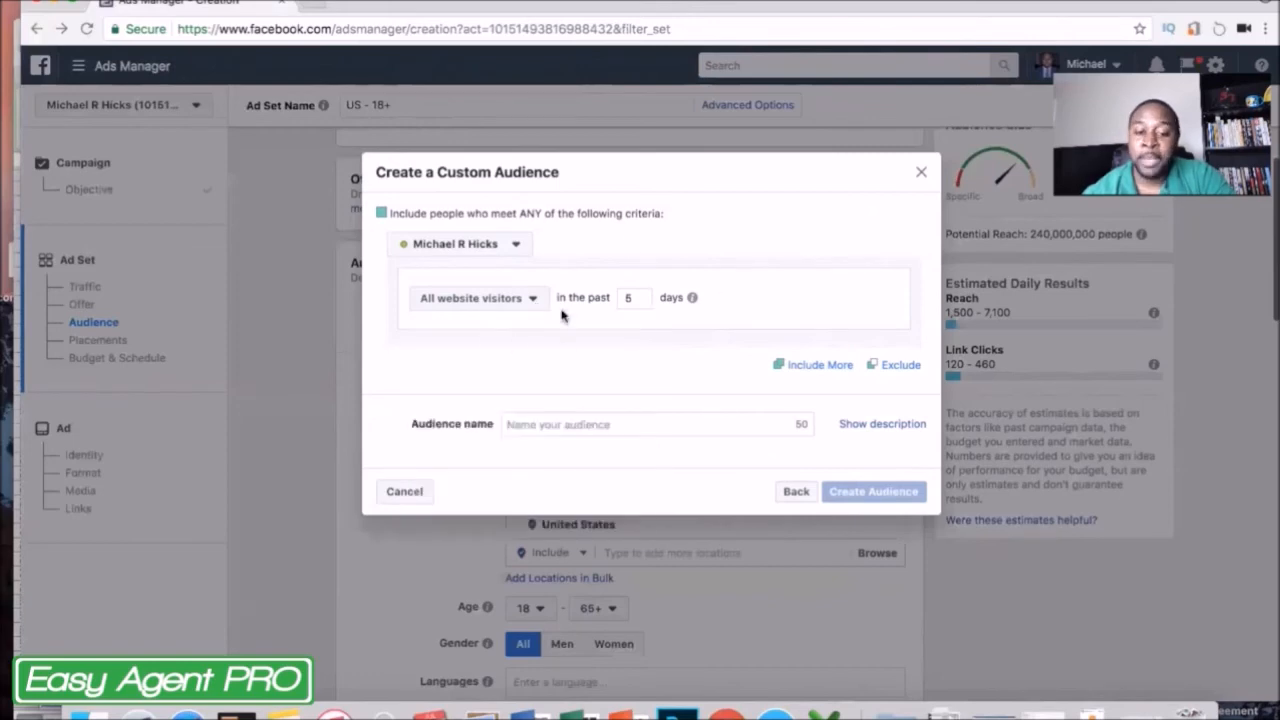
Name the custom audience "test", create it and return to the ad set.
left_click(666, 429)
type("test")
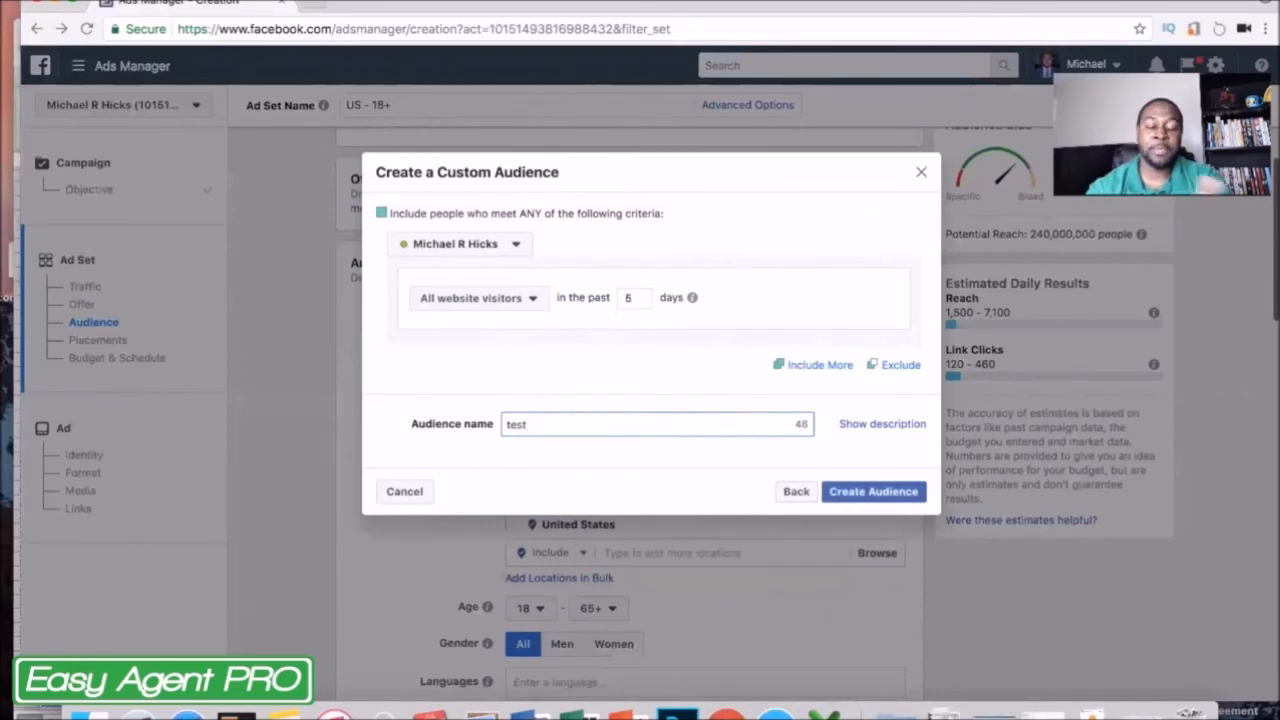
left_click(884, 495)
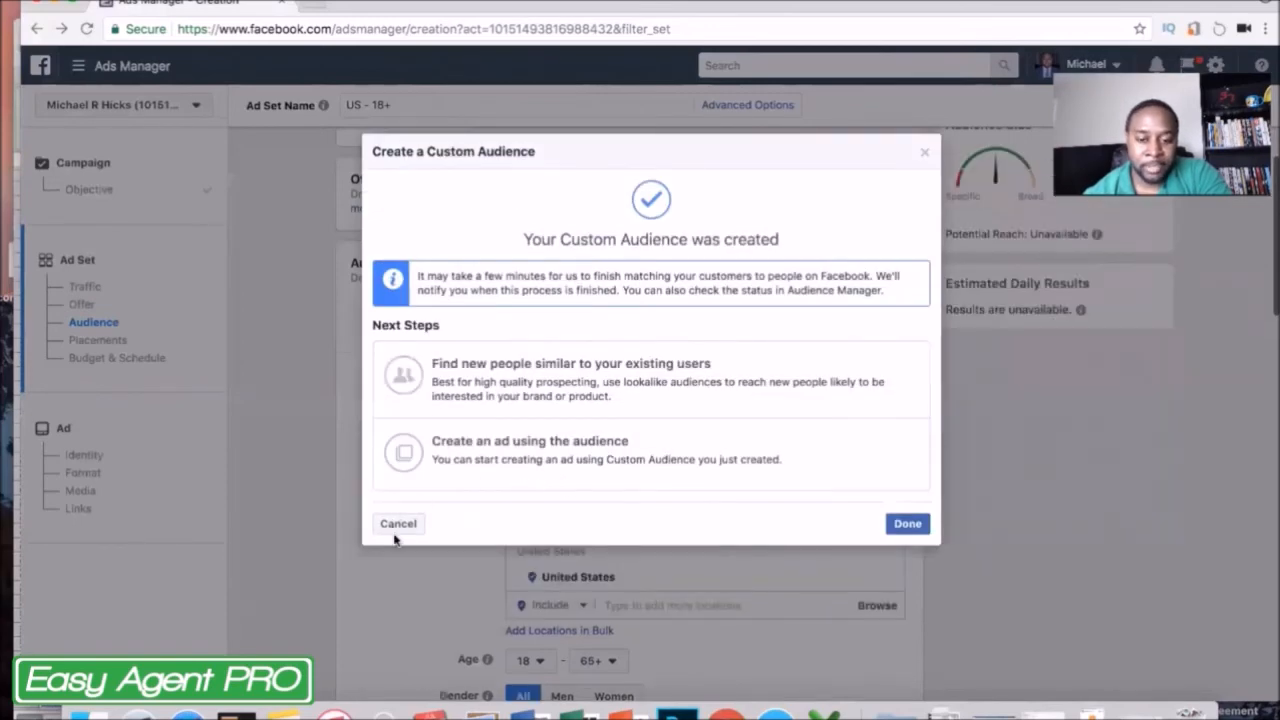
left_click(906, 524)
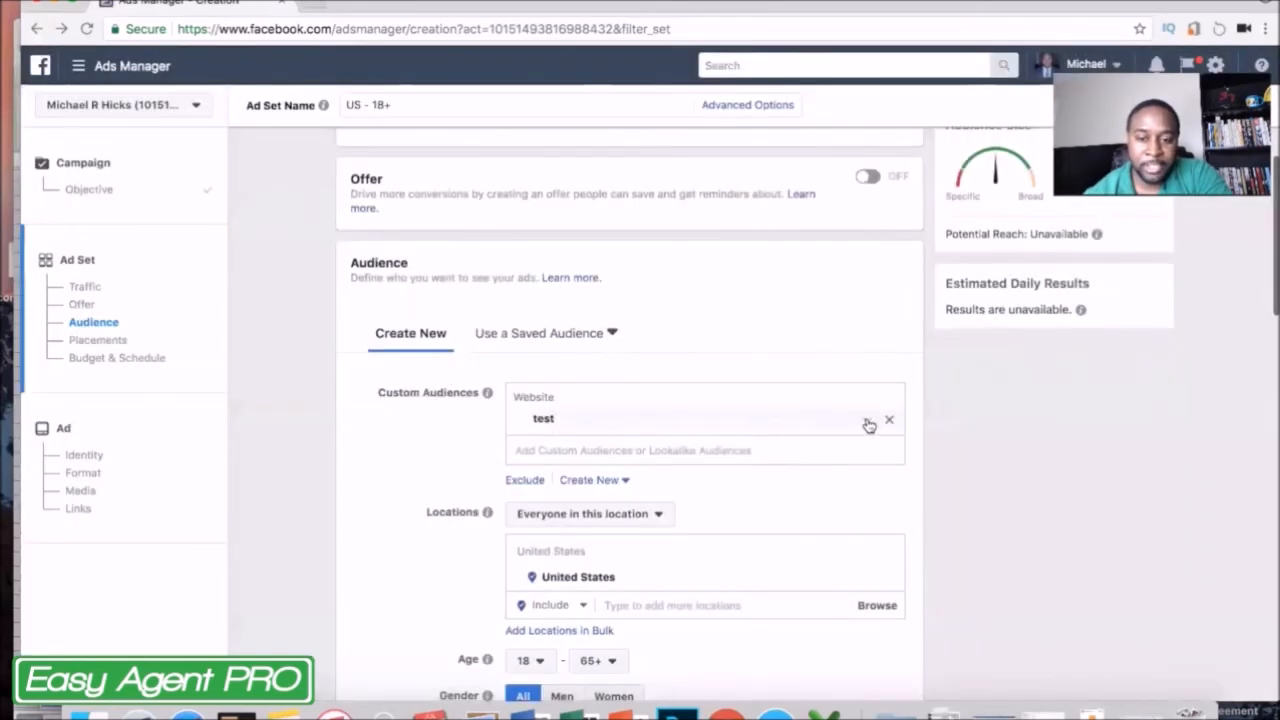
Create a lookalike audience from the "test" custom audience for the United States with a 1% audience size.
left_click(868, 422)
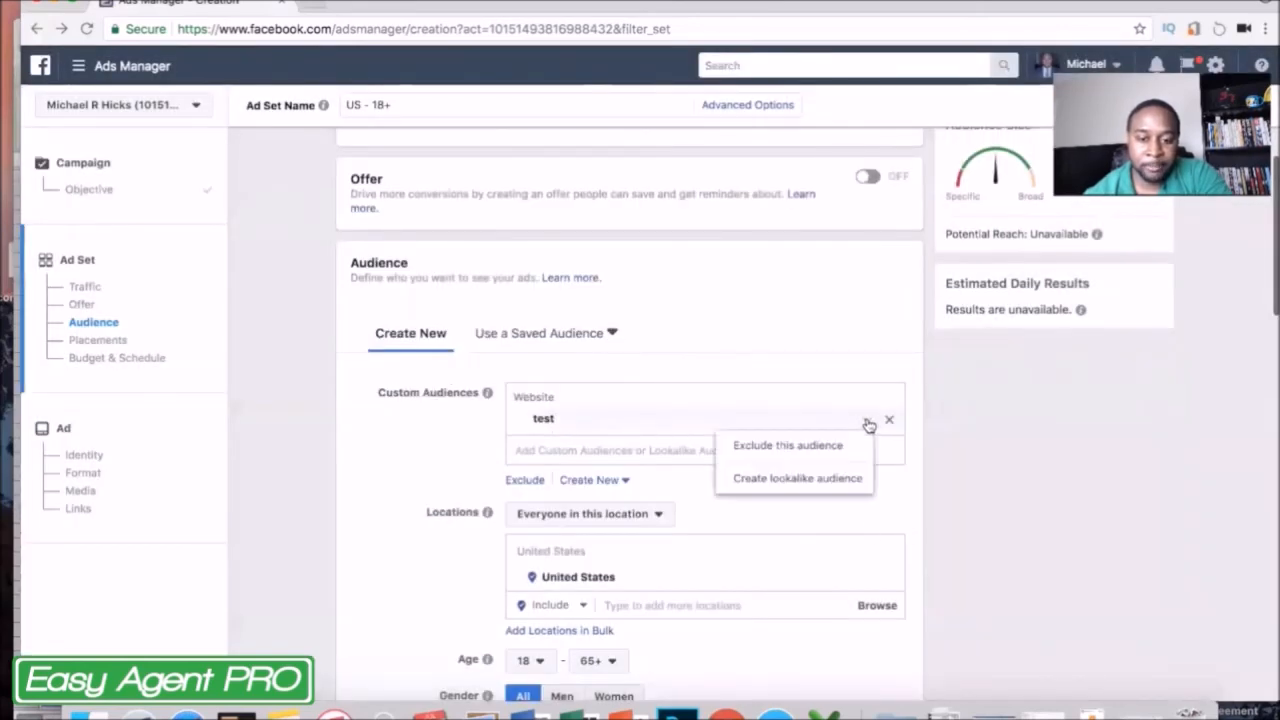
left_click(789, 480)
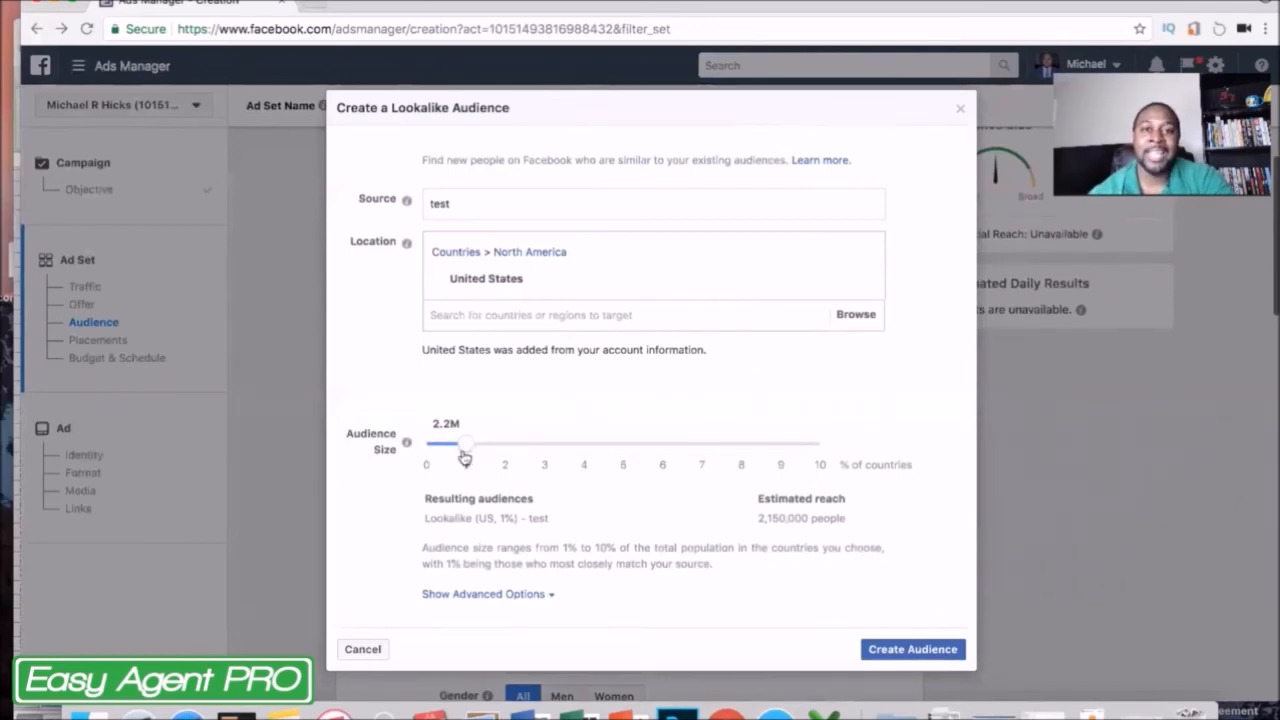
left_click_drag(464, 457, 817, 449)
left_click(818, 449)
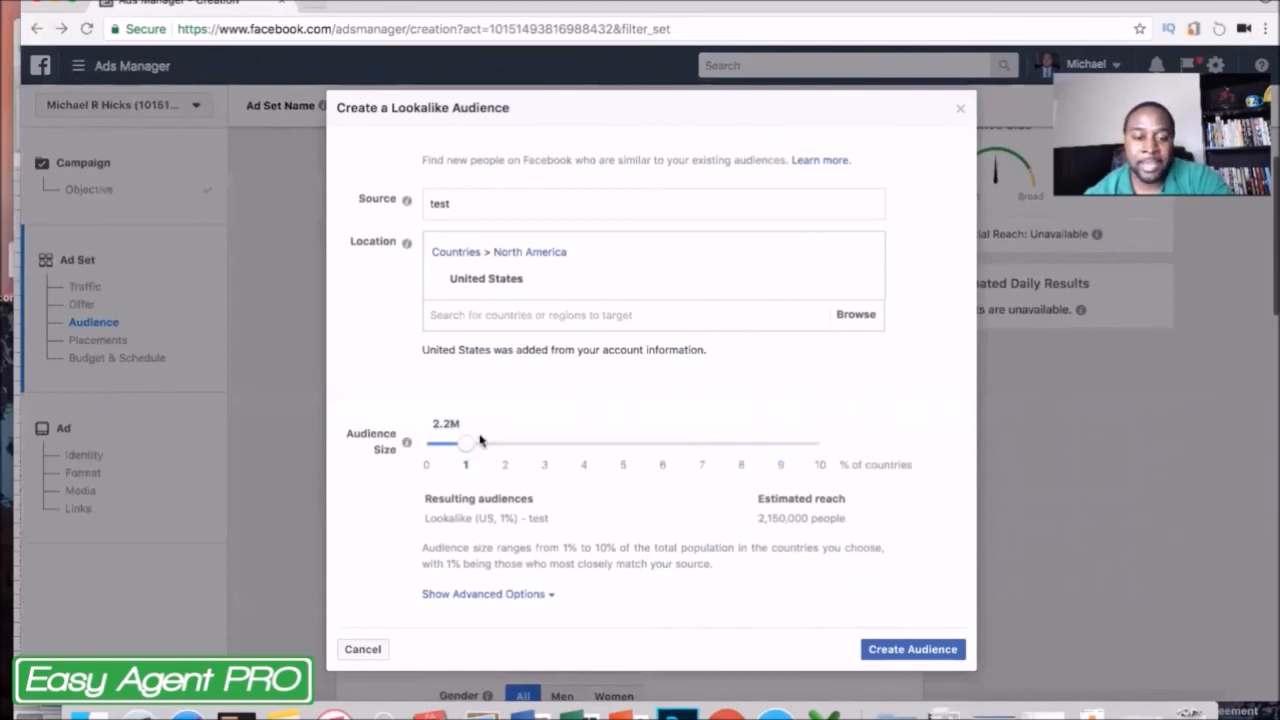
mouse_move(465, 450)
left_mouse_down()
mouse_move(546, 443)
mouse_move(585, 456)
mouse_move(442, 446)
left_mouse_up()
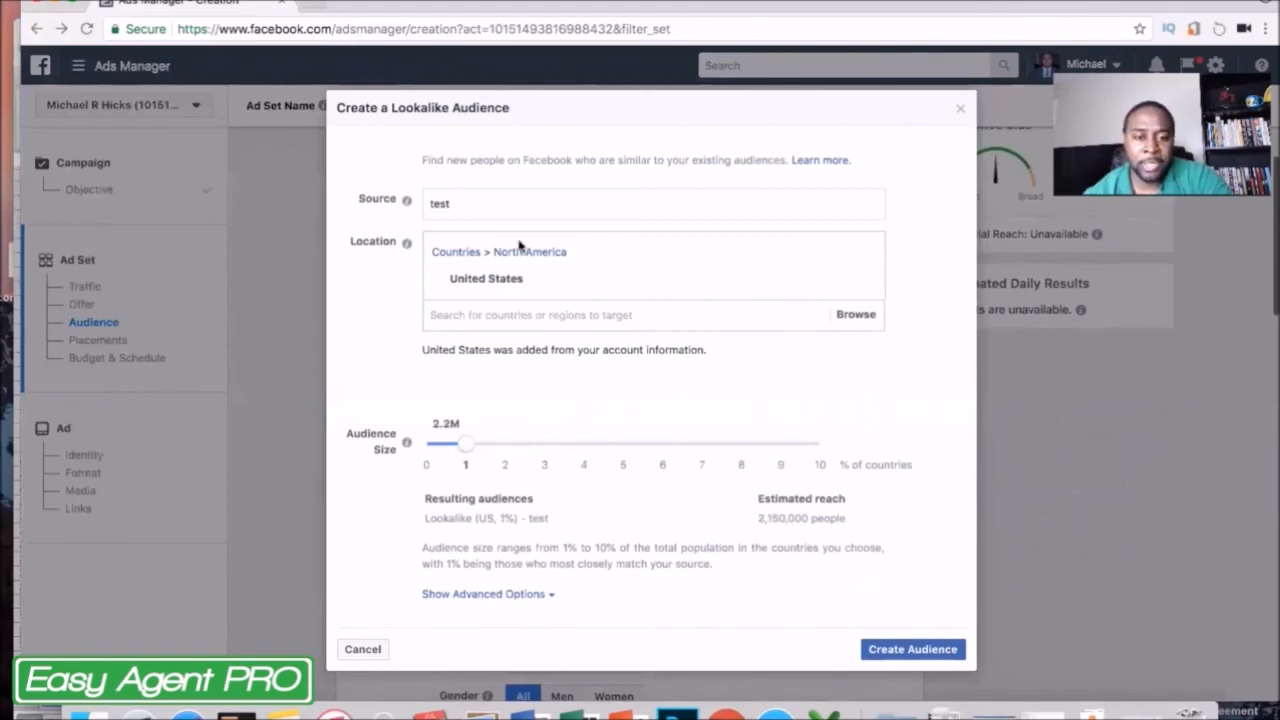
left_click(886, 654)
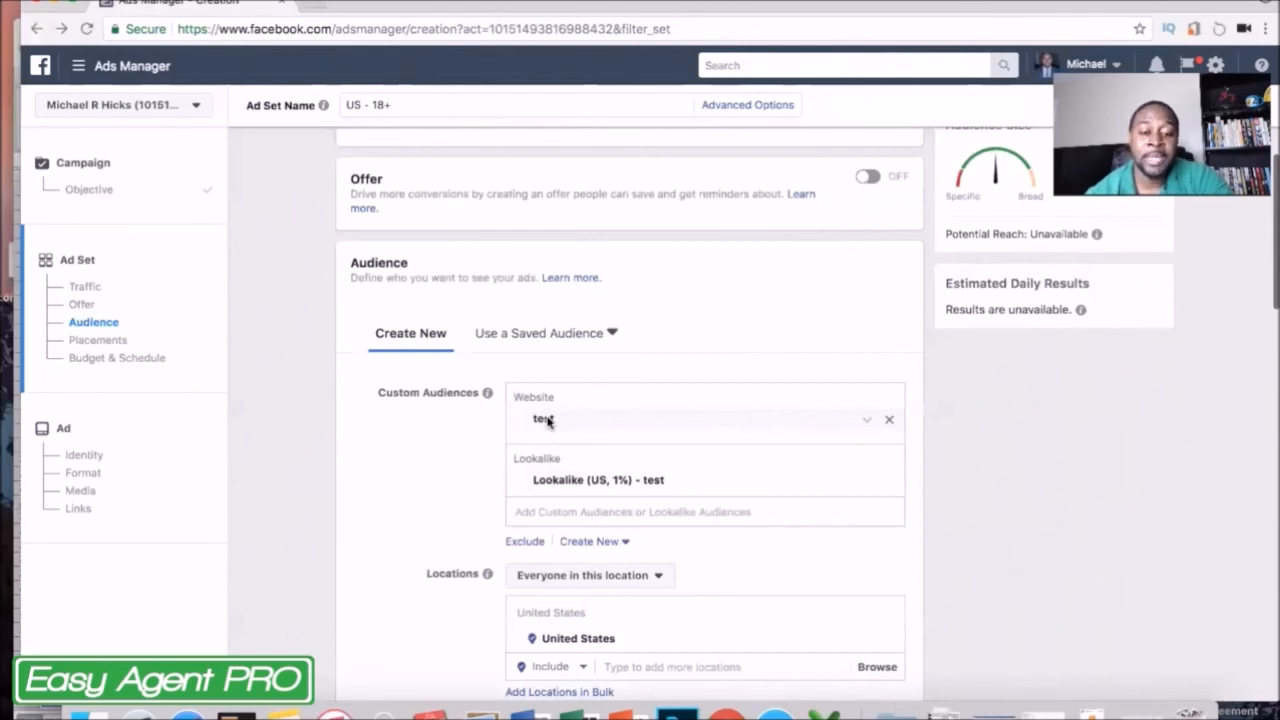
scroll(534, 420, "down", 3)
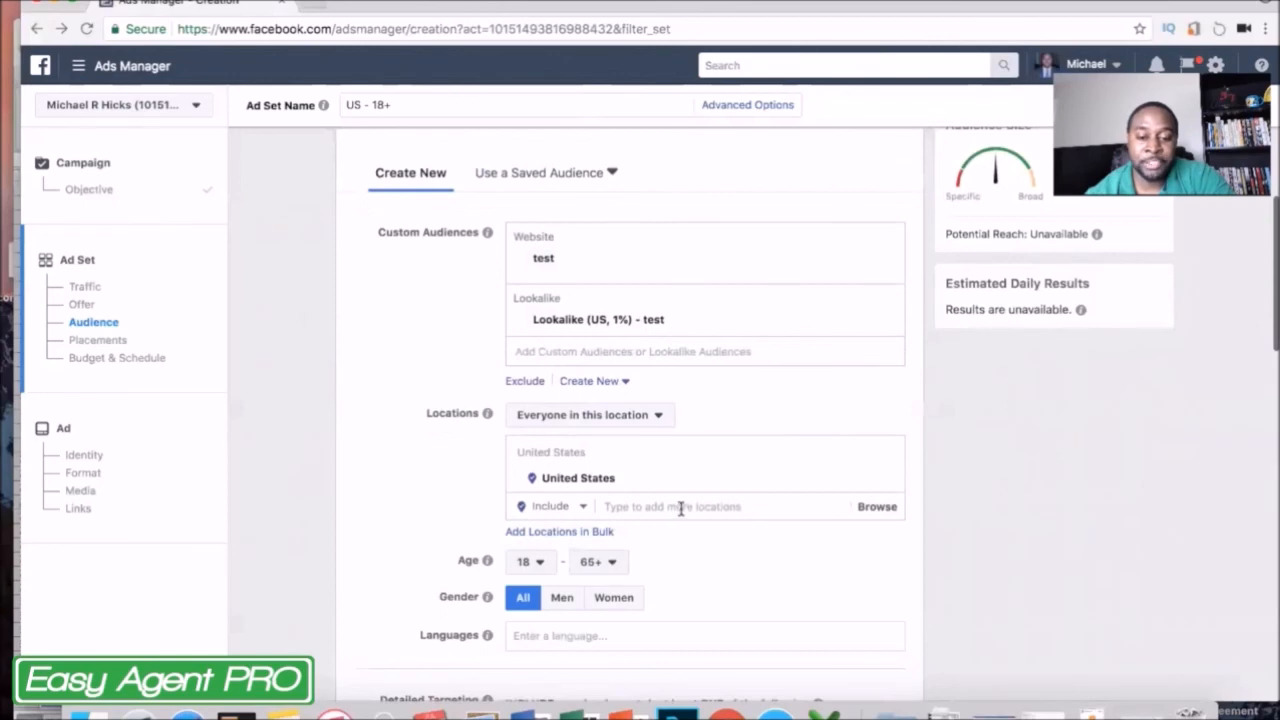